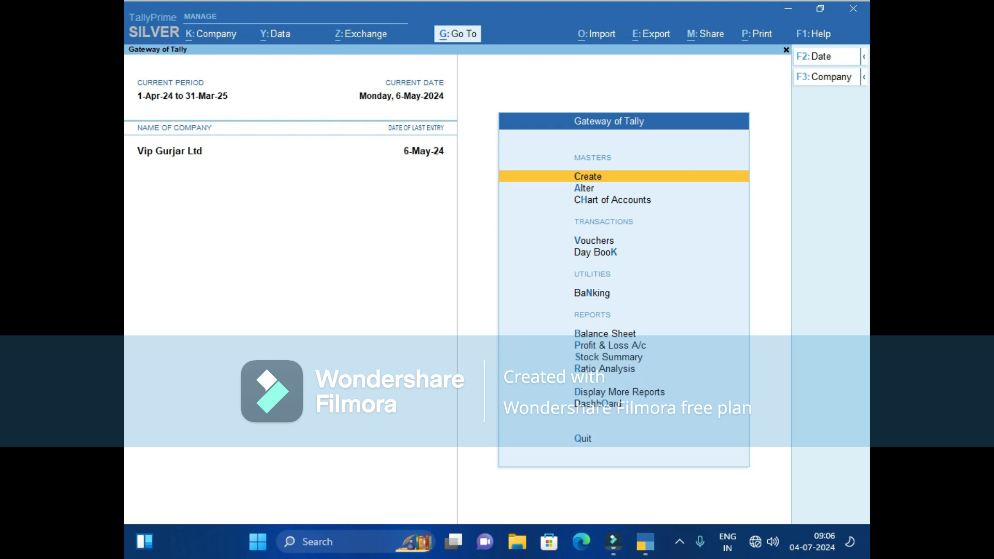
Begin a new company named Abc Pvt Ltd and enter its street address on the first address line.
key(F3)
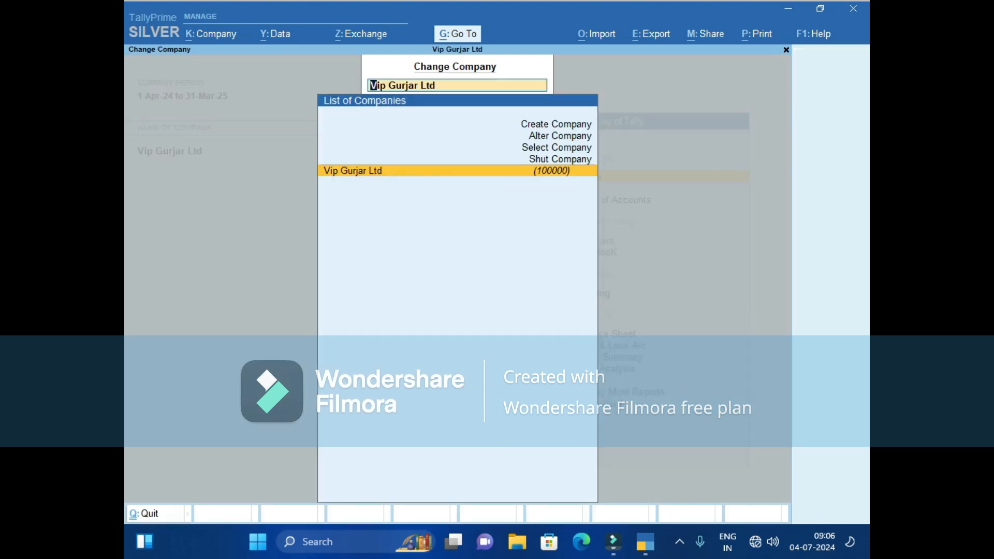
key(Up)
key(Up)
key(Up)
key(Up)
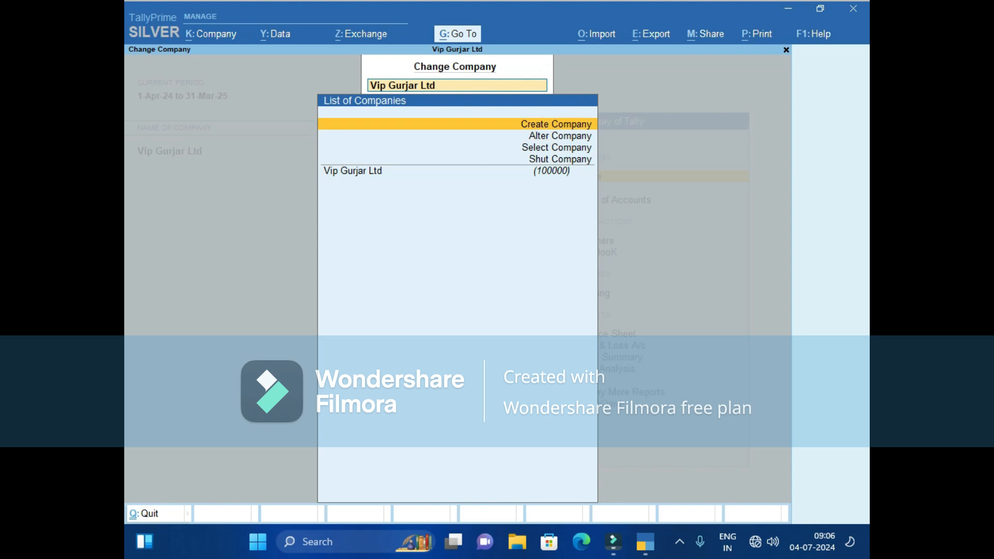
key(Return)
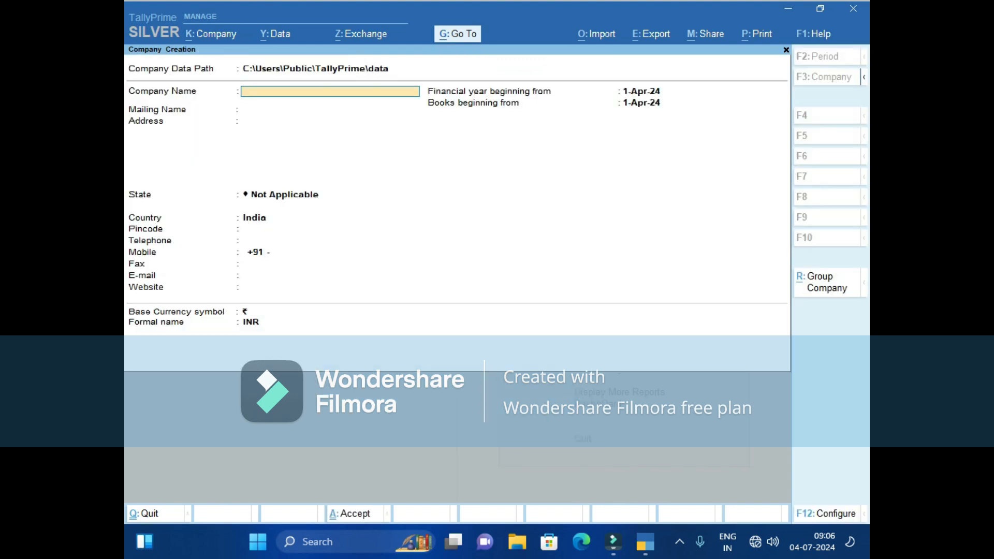
key(Return)
key(Return)
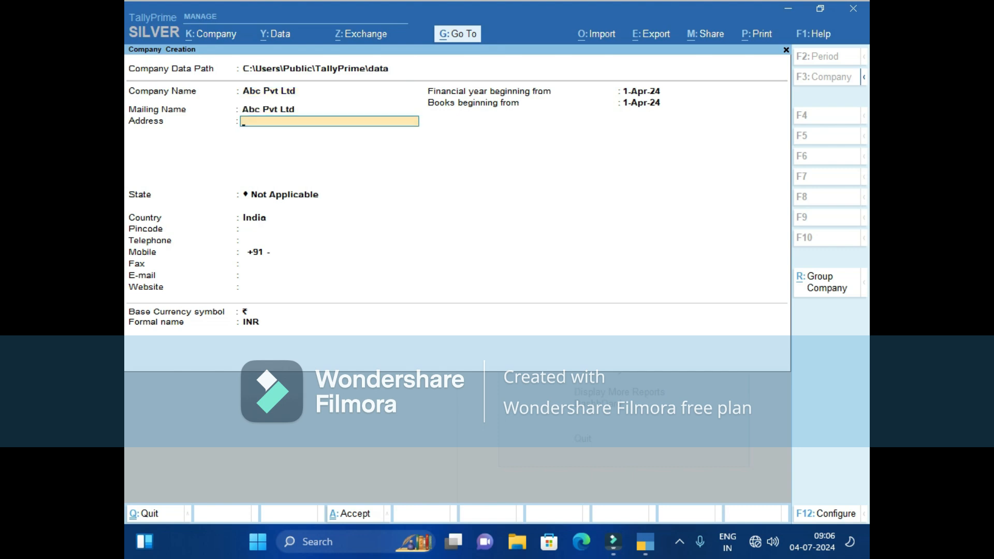
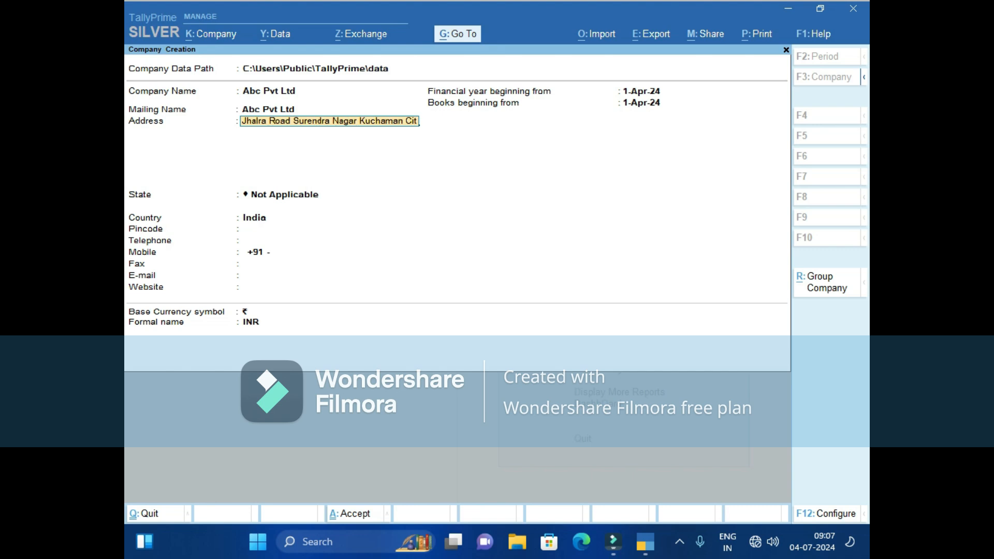
key(Return)
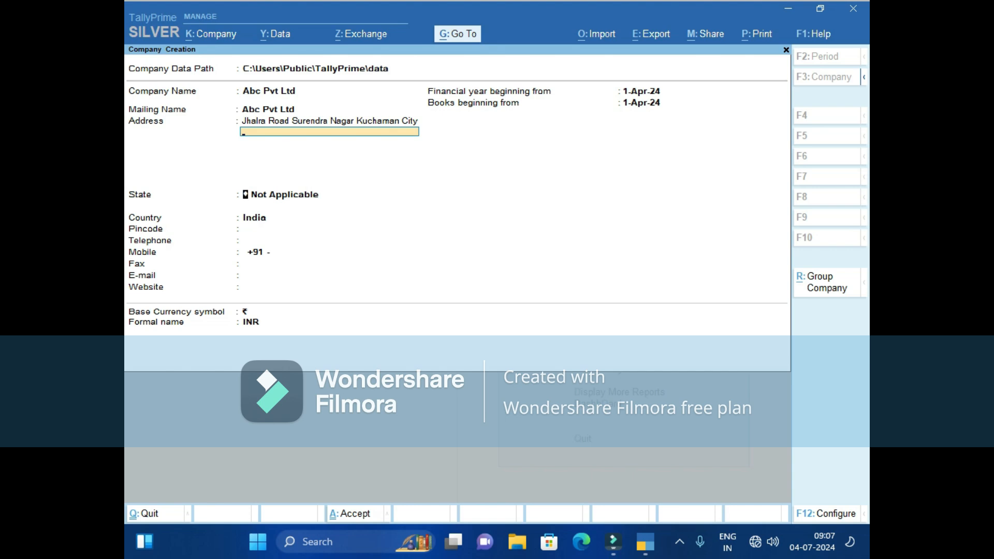
key(Return)
key(Return)
Set the company's State to Rajasthan and fill in its pincode and mobile number.
key(BackSpace)
text(R)
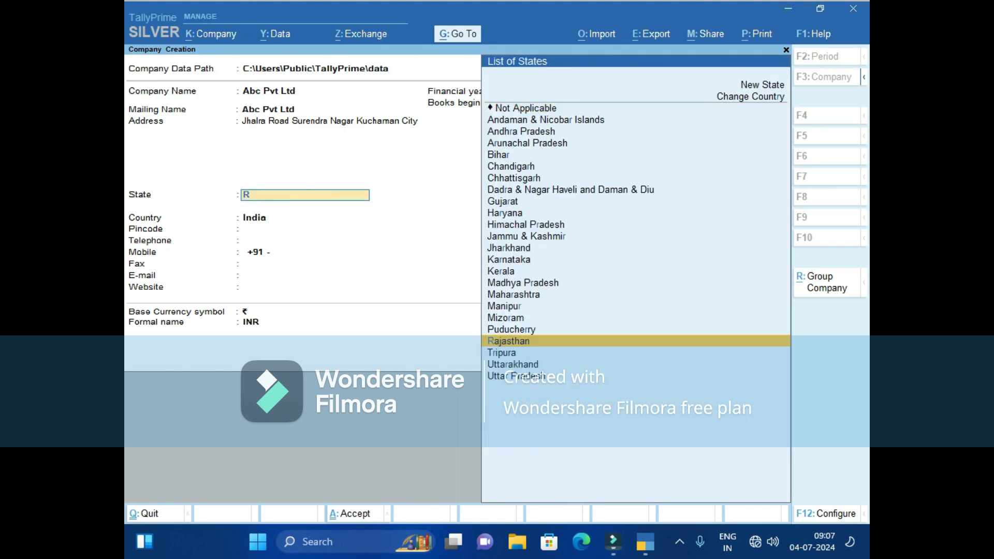
key(Return)
text(341508)
key(Return)
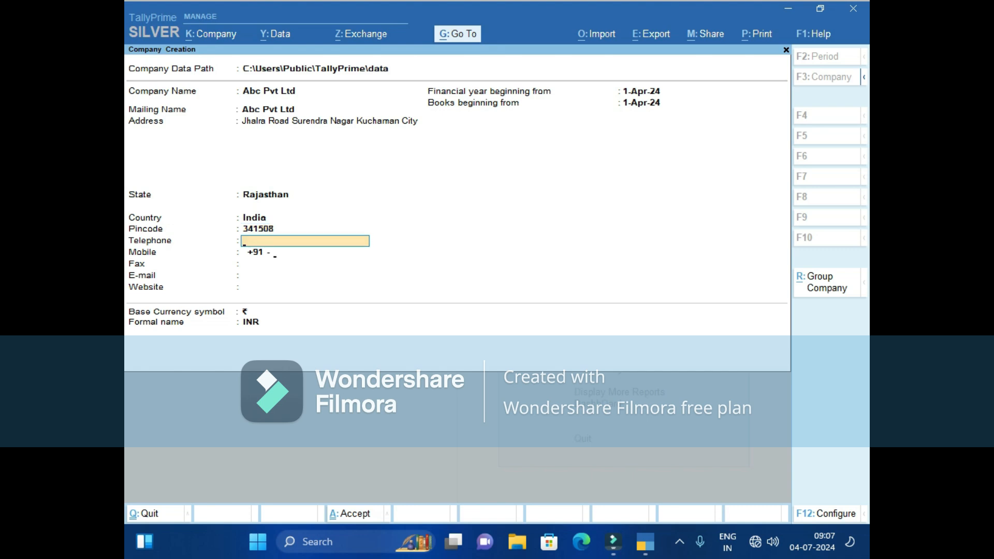
key(Return)
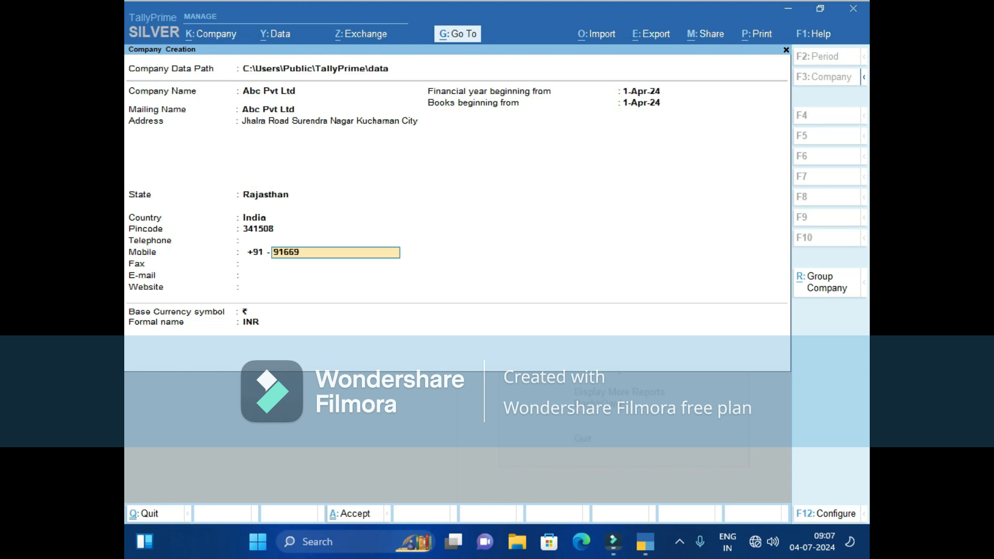
Keep the 1-Apr-24 books beginning date and ₹ currency, and finish the company form.
key(Return)
key(Return)
key(Return)
key(Return)
key(Return)
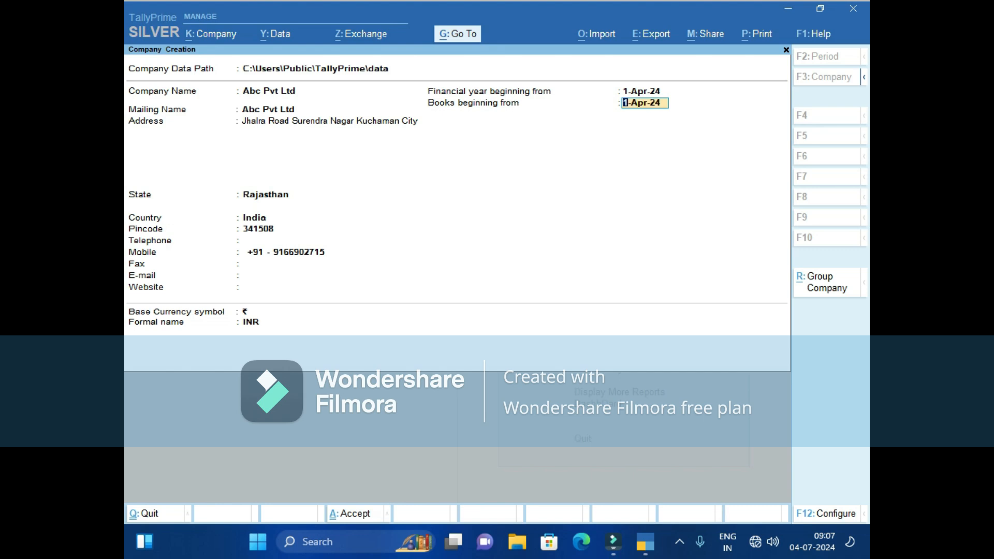
key(Return)
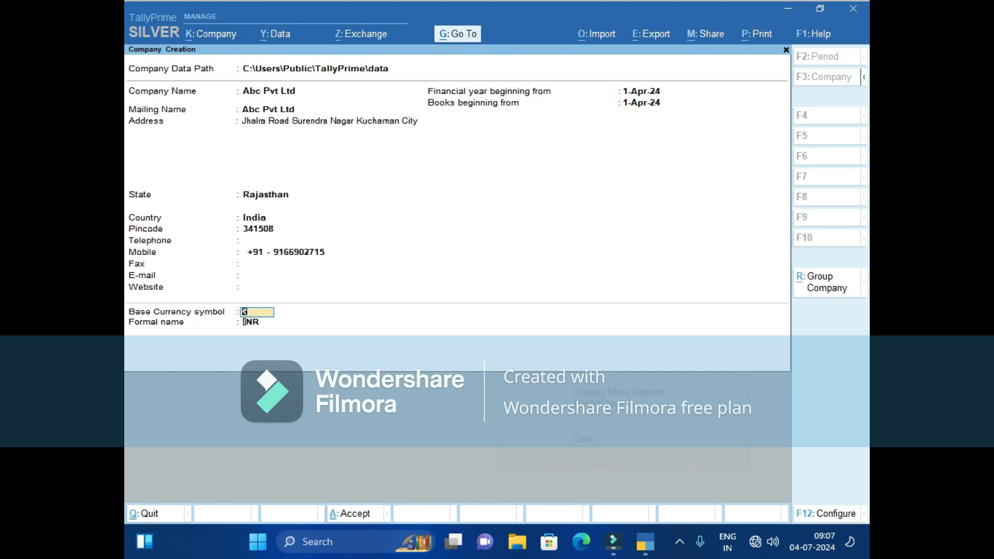
key(Return)
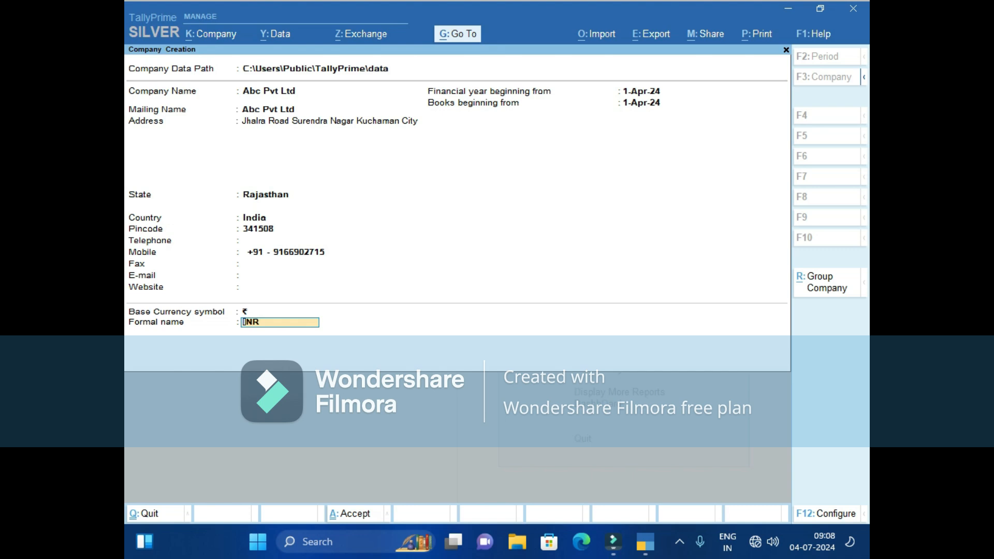
key(Return)
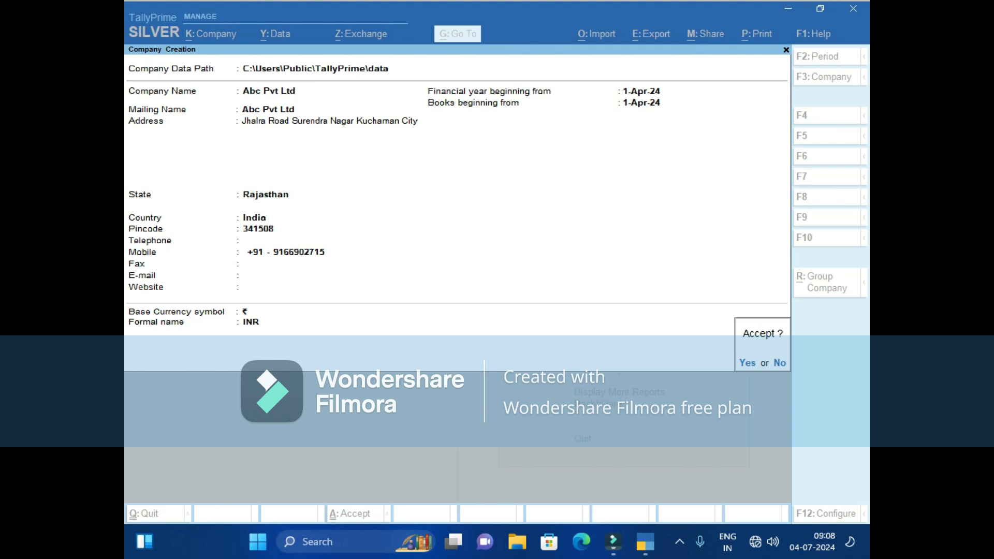
Create Abc Pvt Ltd, then enable GST with Rajasthan, Regular registration and the company's GSTIN.
key(y)
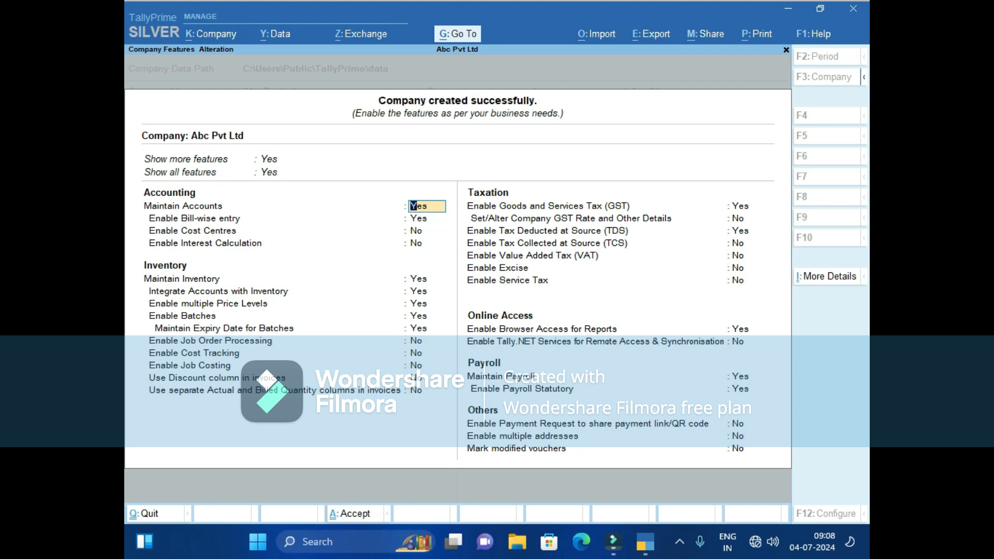
click(740, 206)
key(Return)
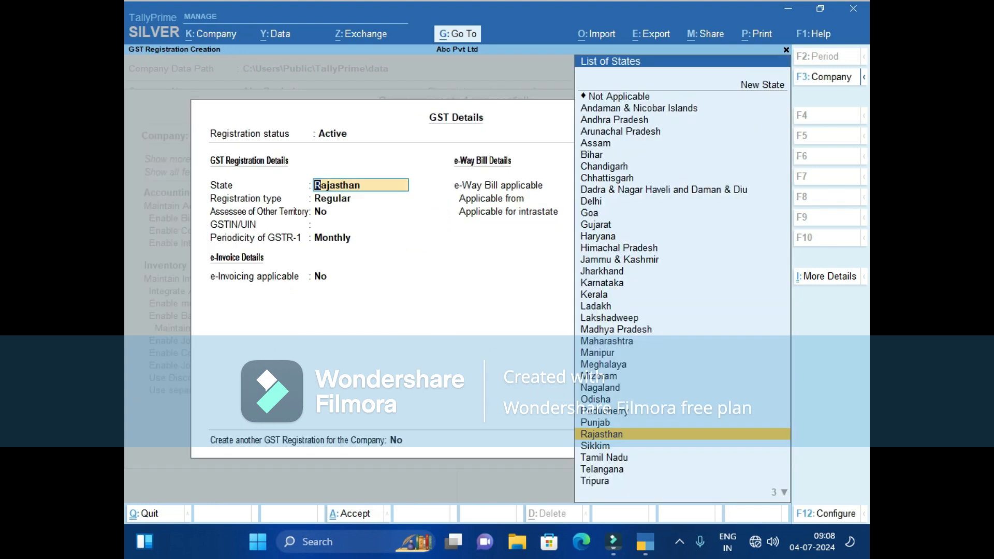
key(Return)
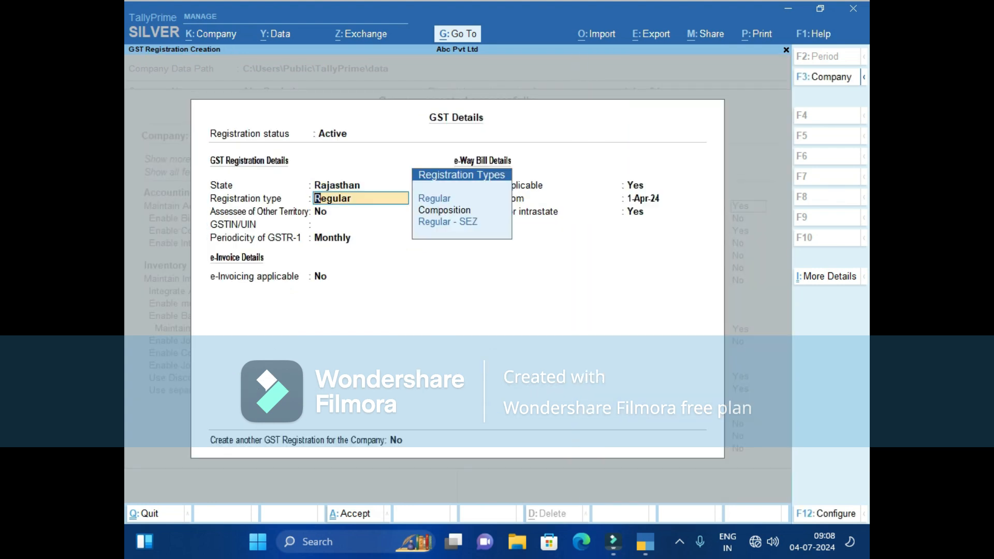
key(Return)
key(Return)
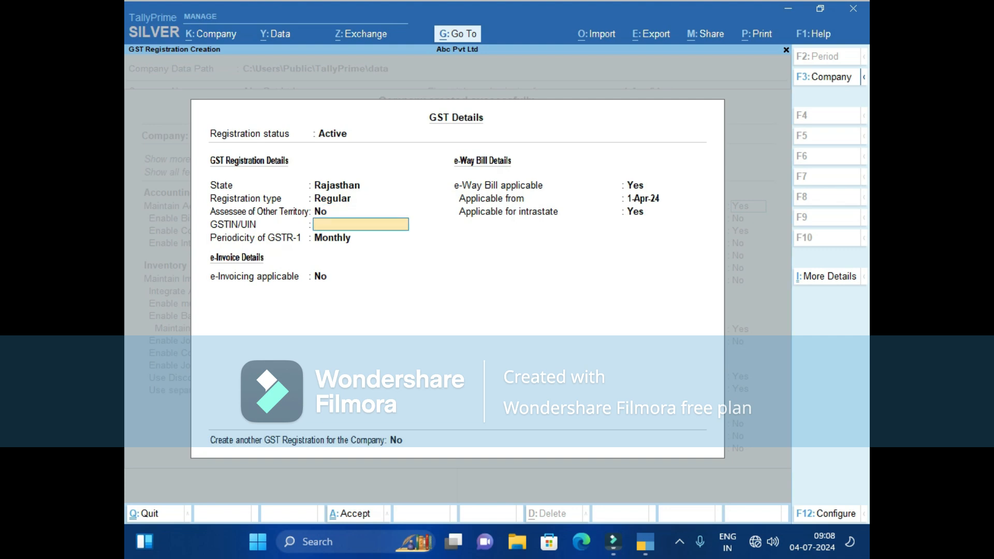
text(FGGT76O87T7T 79)
key(Return)
key(Return)
key(Return)
key(Return)
key(Return)
key(Return)
Accept the GST details, keep TDS and payroll statutory details as set, and finish the features list.
key(Return)
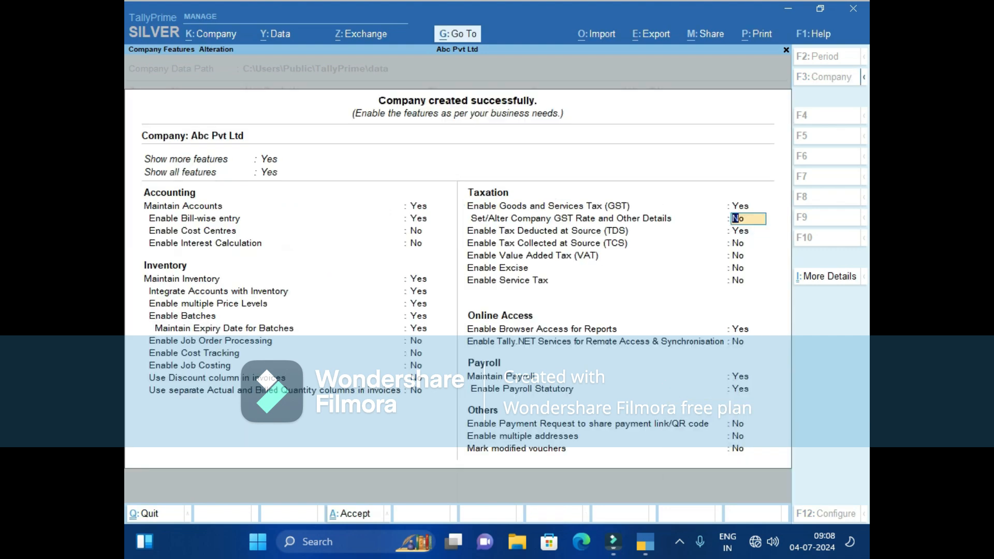
key(Return)
key(Return)
key(Return)
key(Return)
key(Return)
key(Return)
key(Return)
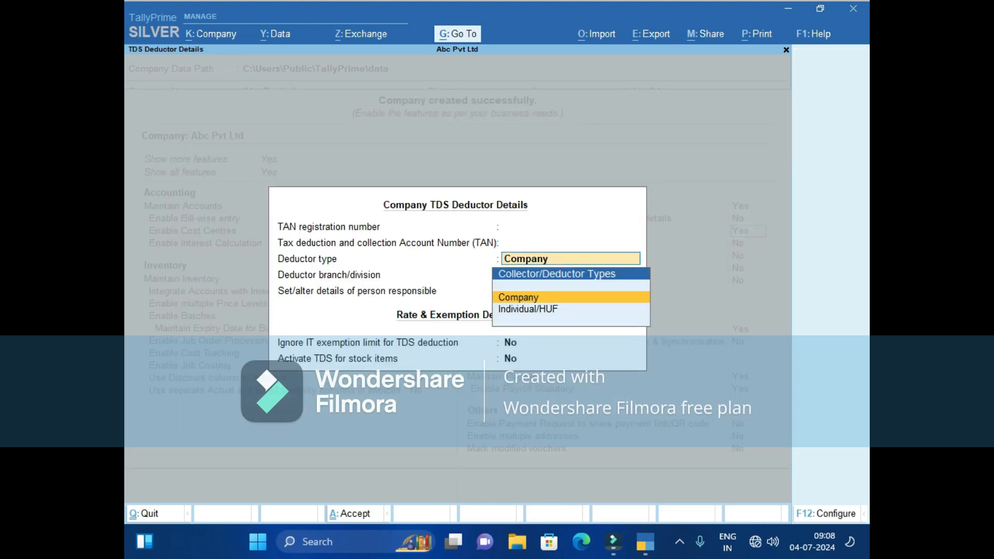
key(Return)
key(Return)
key(Return)
key(Return)
key(Return)
key(Return)
key(Return)
key(Return)
key(Return)
key(Return)
key(Return)
key(Return)
key(Return)
key(Return)
key(Return)
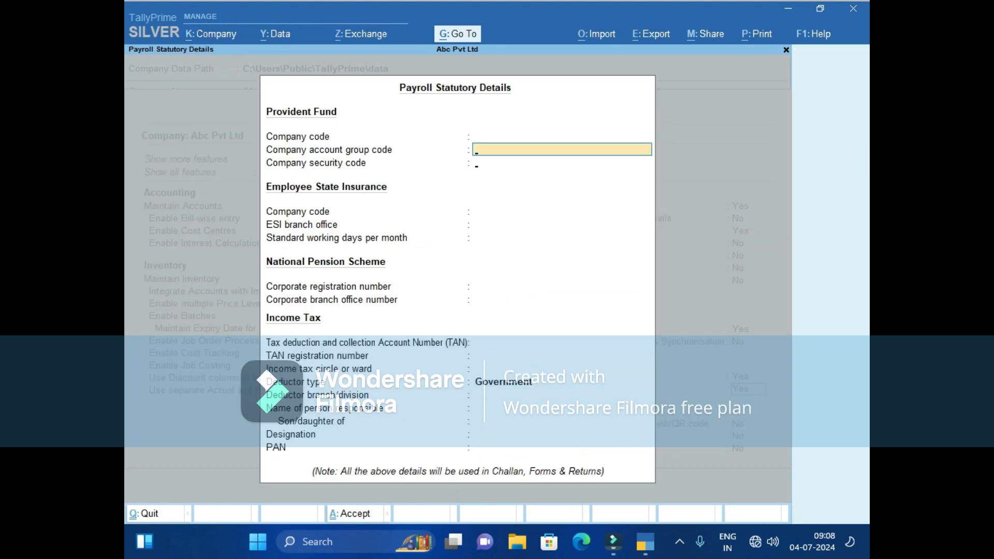
key(Return)
key(Return)
key(Return)
key(Return)
key(Return)
key(Return)
key(Return)
key(Return)
key(Return)
key(Return)
key(Return)
key(Return)
key(Return)
key(Return)
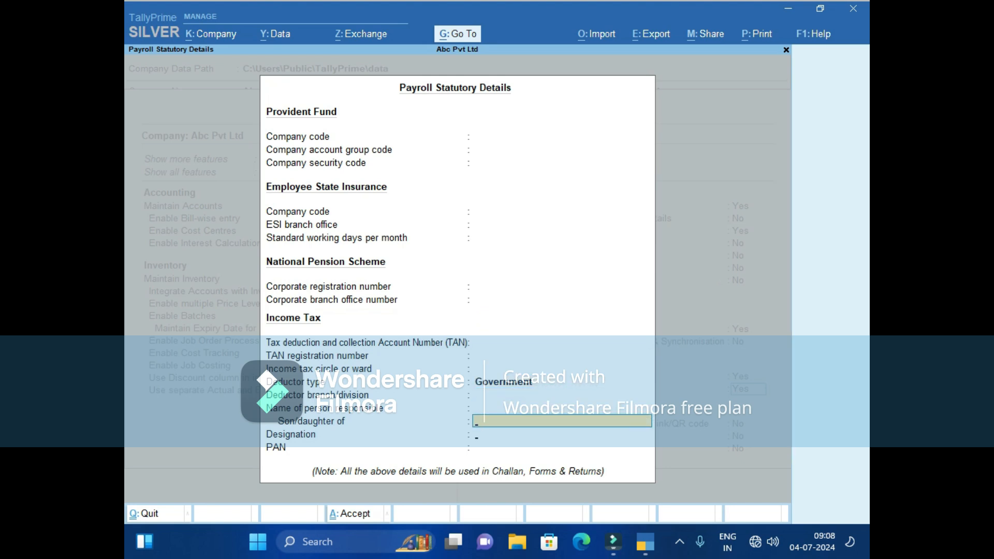
key(Return)
key(Return)
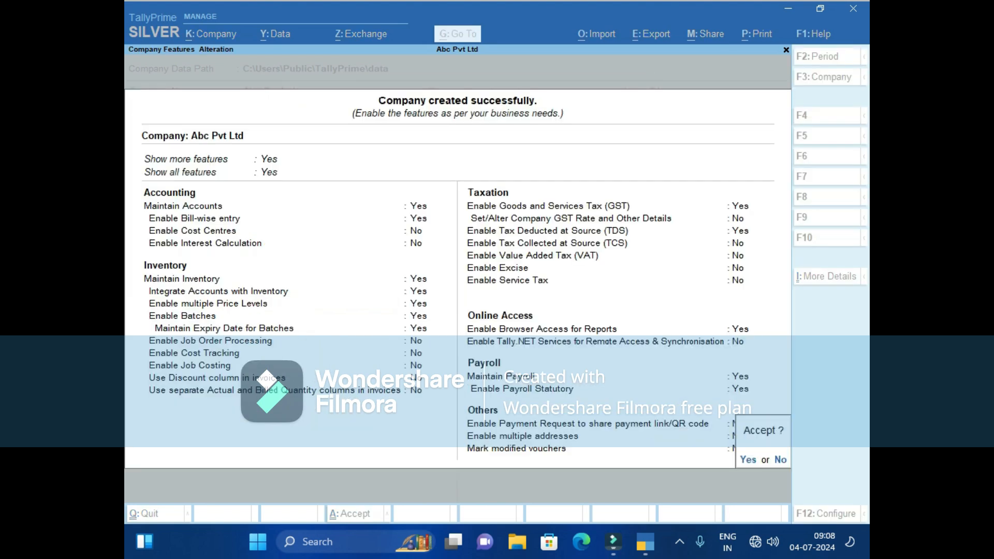
key(Return)
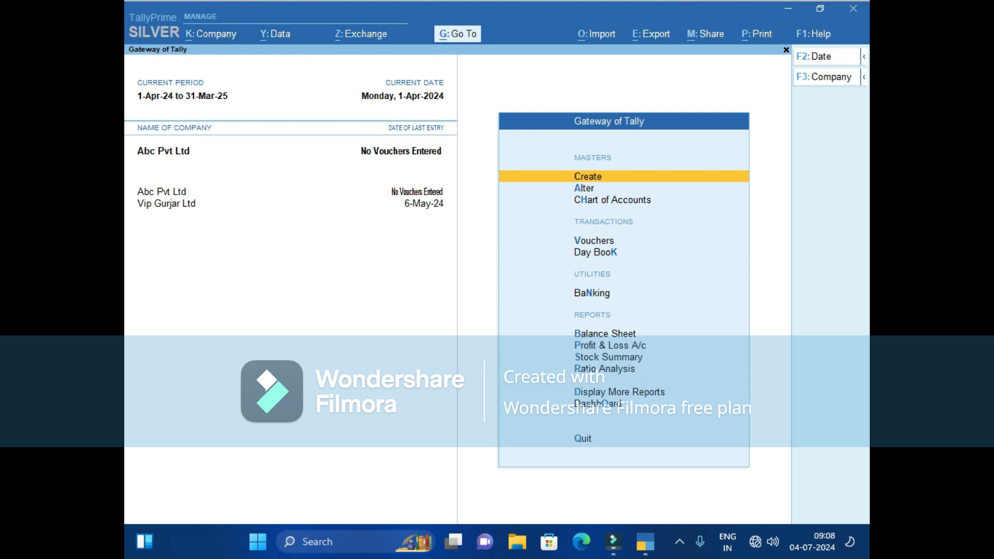
Shut Vip Gurjar Ltd so that only Abc Pvt Ltd stays open.
key(F3)
key(Up)
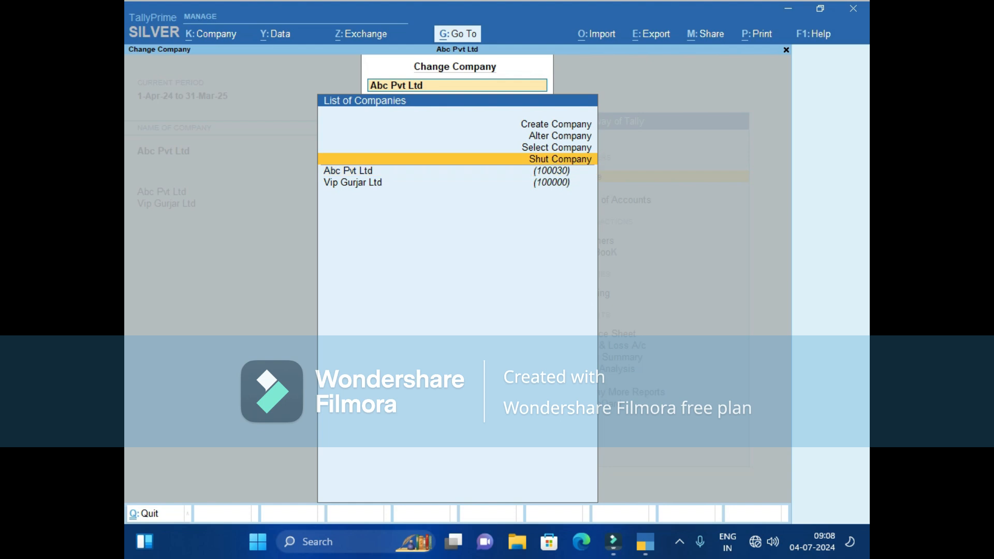
key(Return)
key(Down)
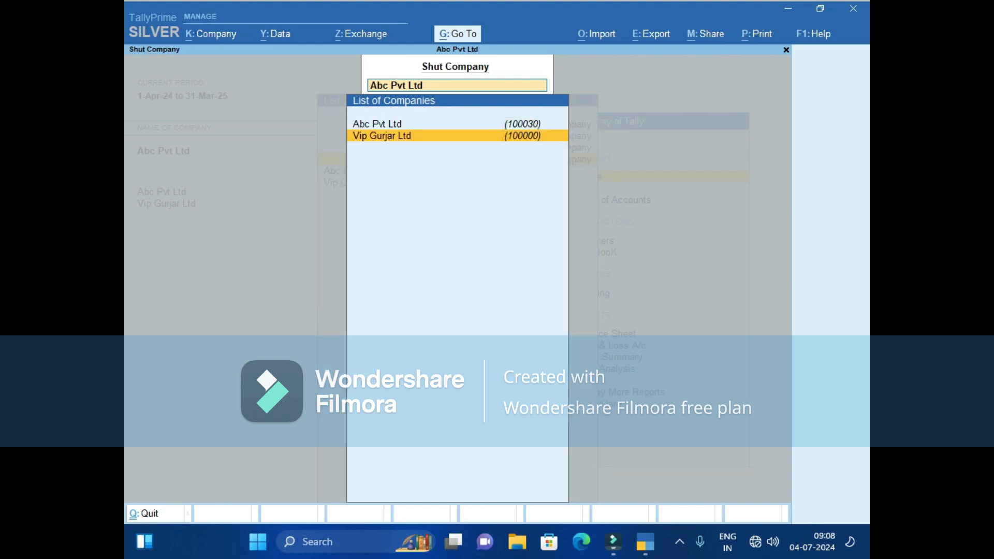
key(Return)
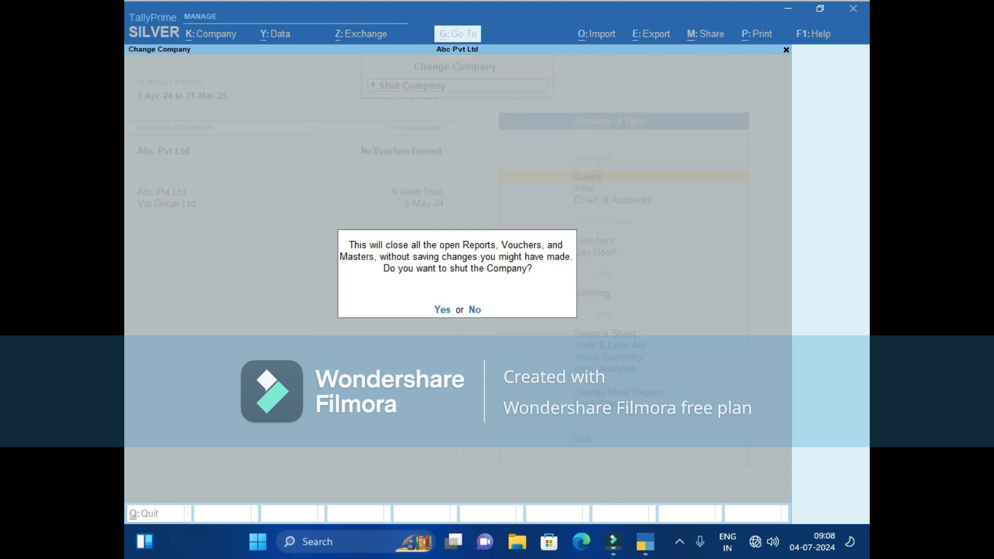
key(y)
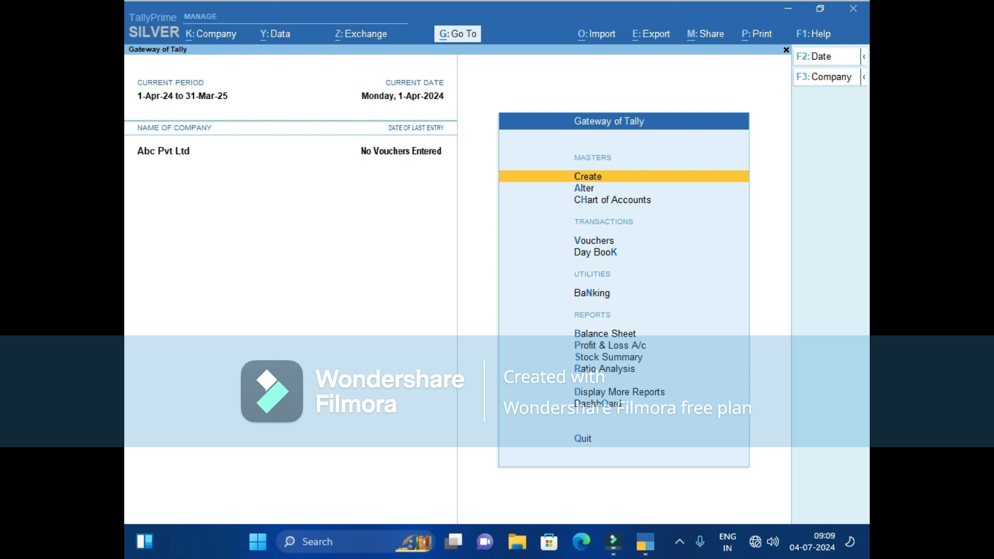
Start a new ledger and enter the supplier's name as its ledger name.
key(Return)
key(Down)
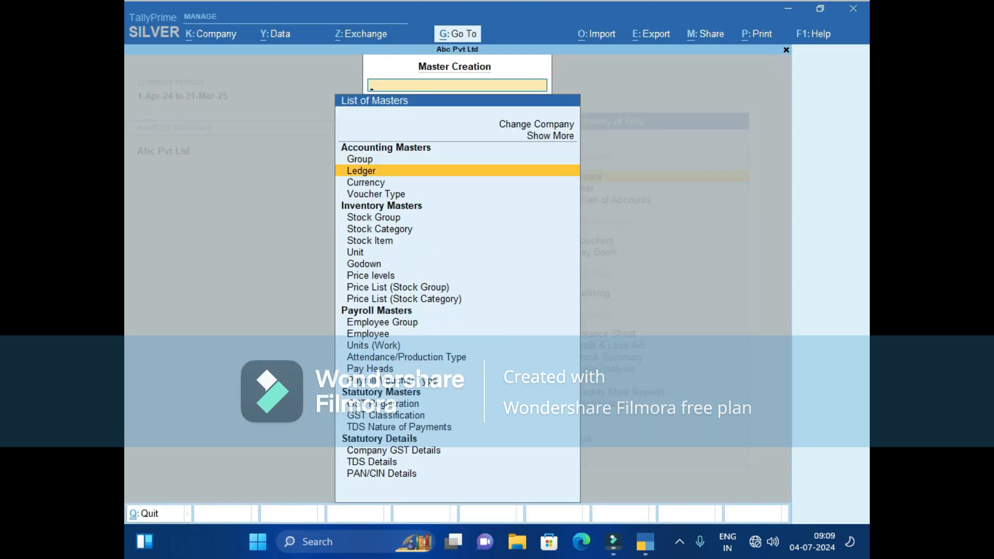
key(Return)
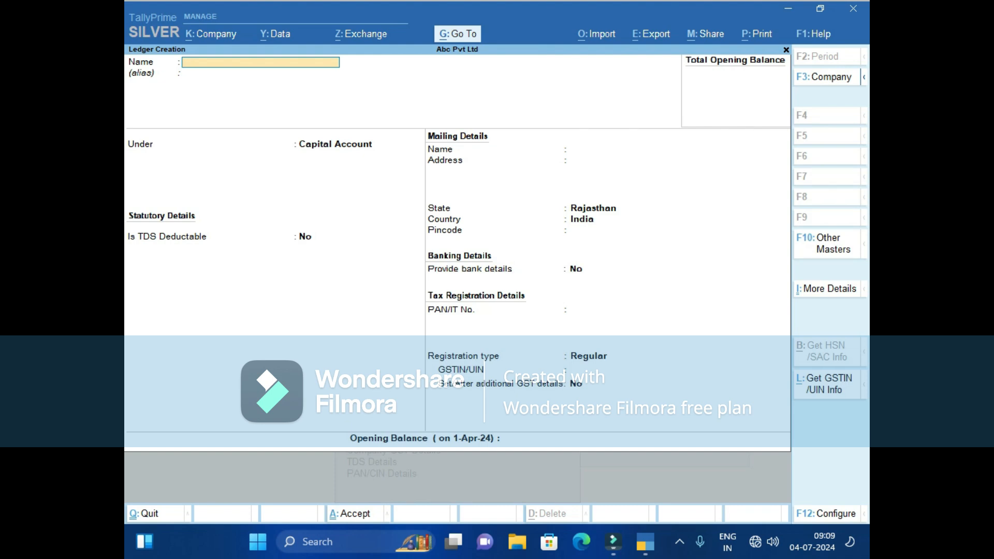
text(Vikash Ji)
key(Return)
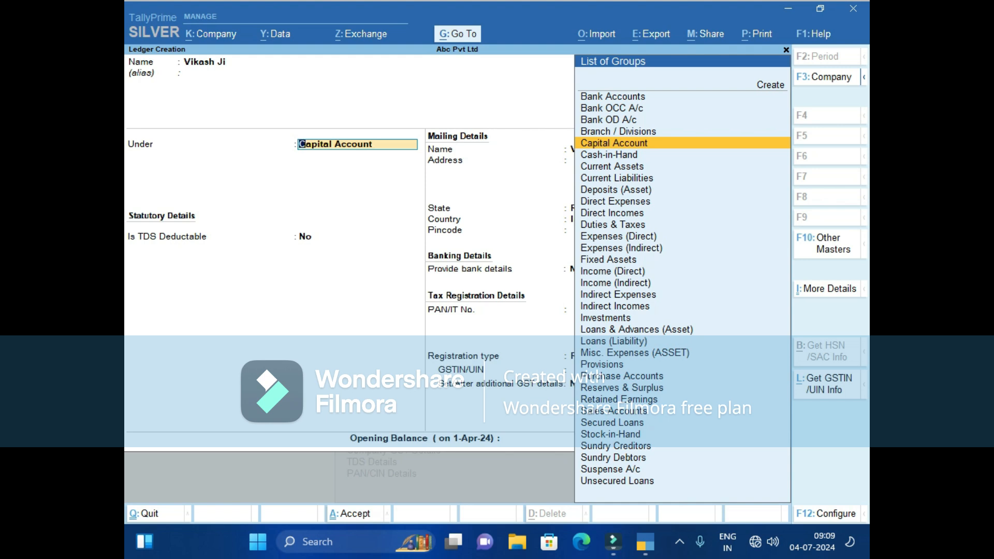
Place the supplier ledger under Sundry Creditors, enter its address, keep Regular registration, and save it.
text(S)
key(Up)
key(Up)
key(Up)
key(Up)
key(Return)
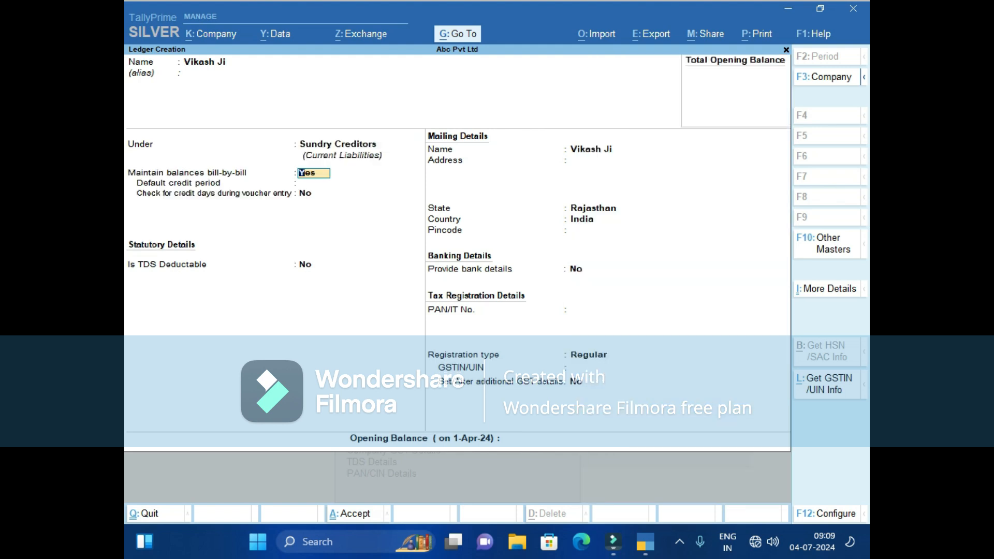
key(Return)
key(Return)
key(Return)
key(Return)
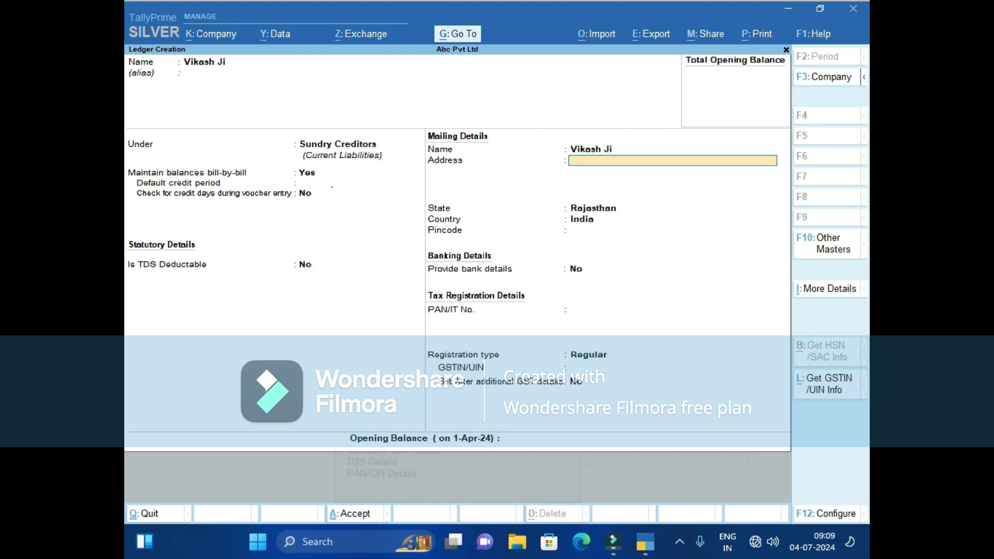
text(Nimod)
key(Return)
key(Return)
key(Return)
key(Return)
key(Return)
key(Return)
key(Return)
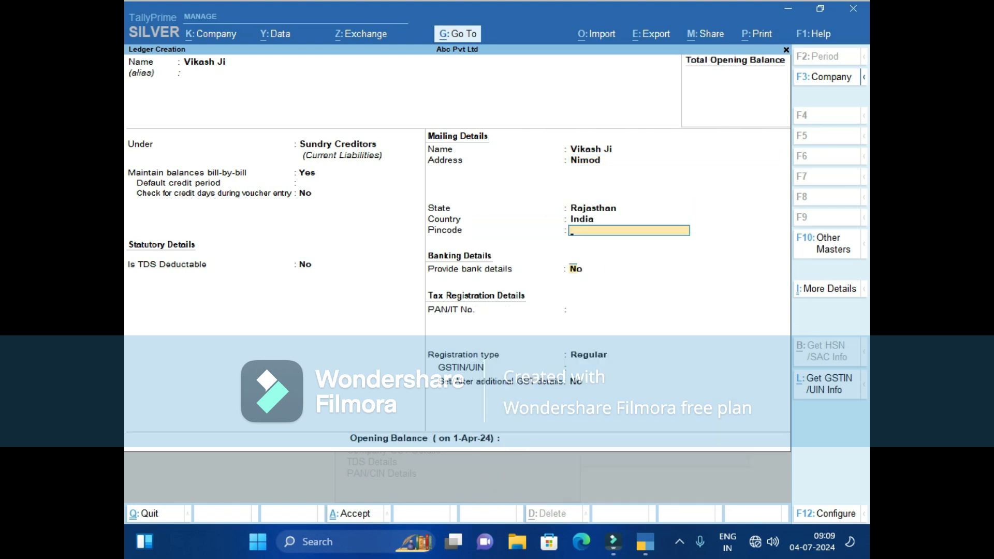
key(Return)
key(Return)
key(Return)
key(Return)
key(Return)
key(Return)
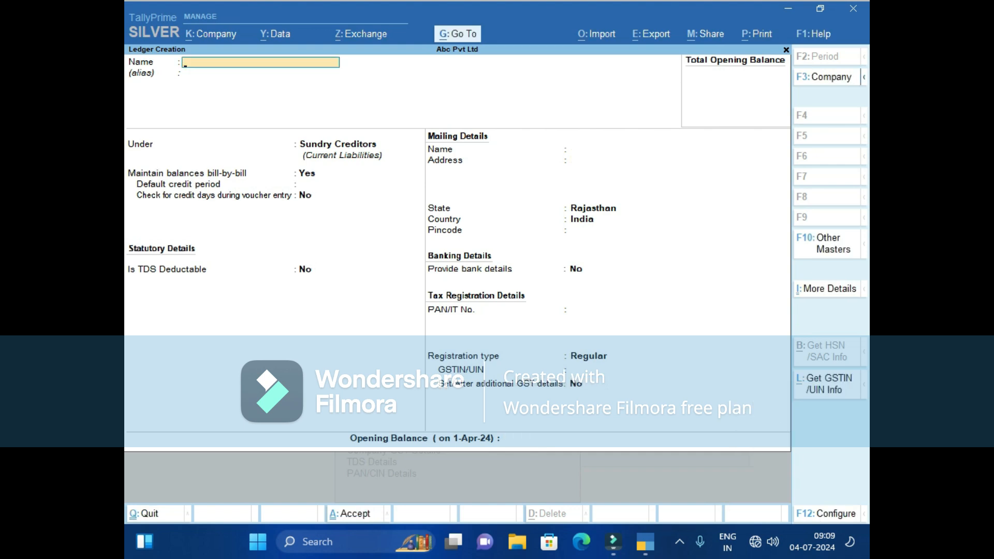
Create ledger Purchase@18%Gst under Purchase Accounts, keeping the default type and HSN/SAC settings.
text(Purchase@18%)
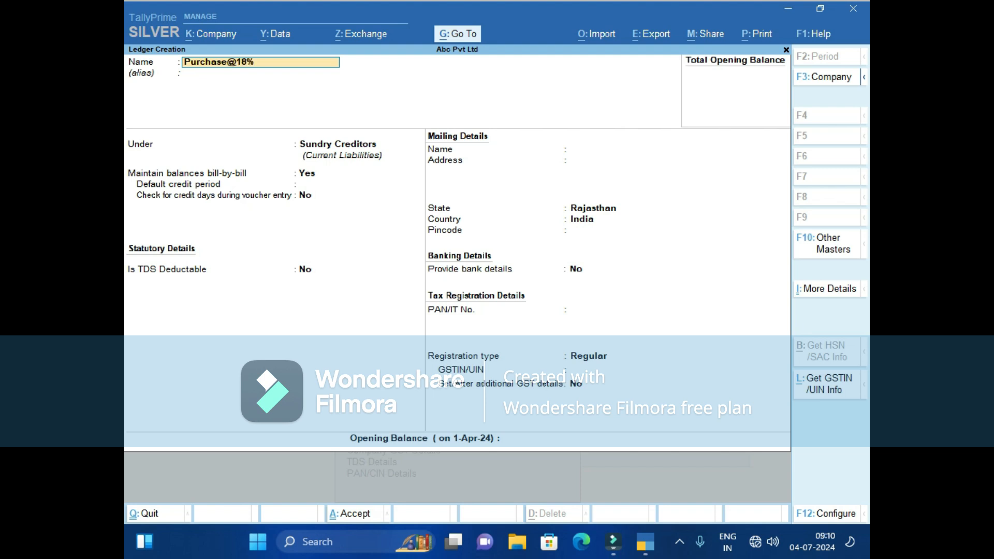
text(Gst)
key(Return)
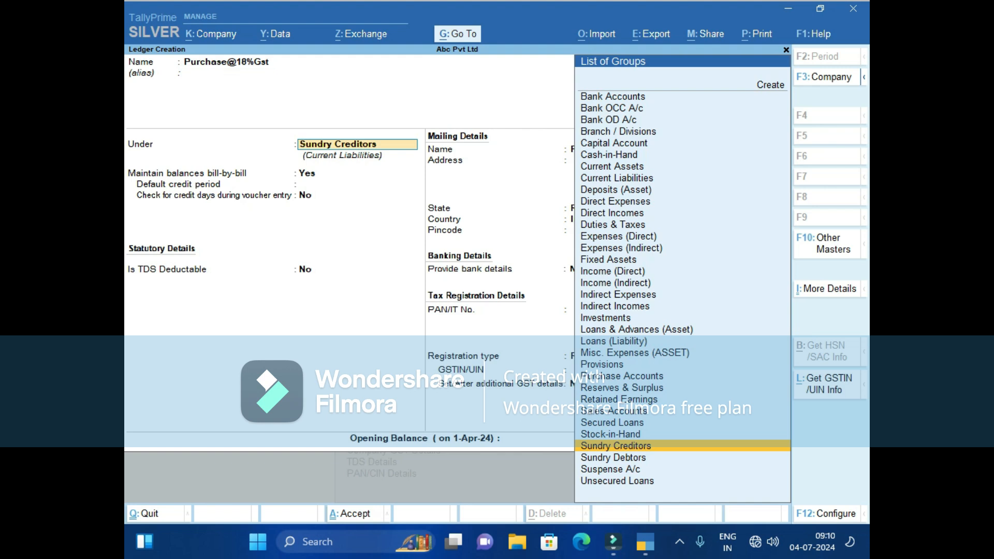
text(P)
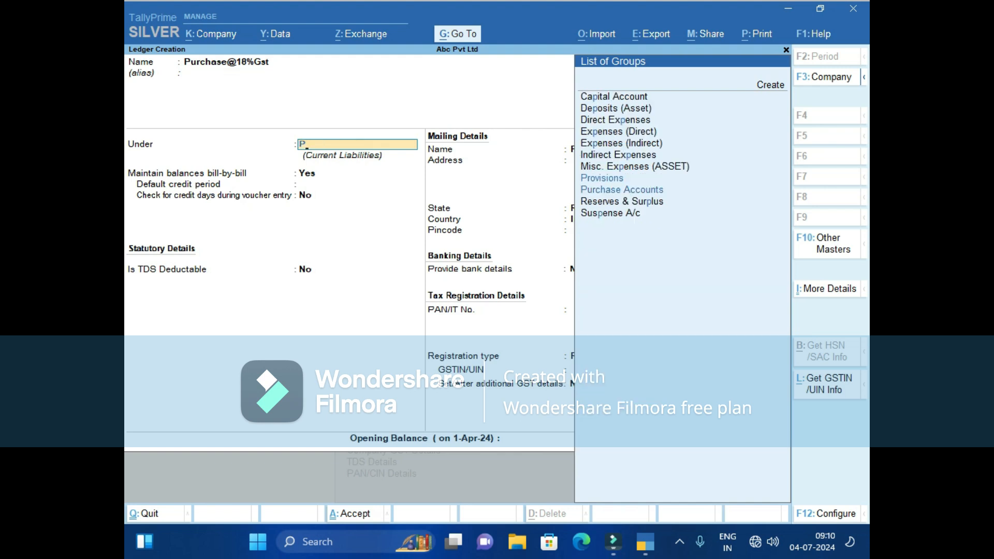
key(Down)
key(Return)
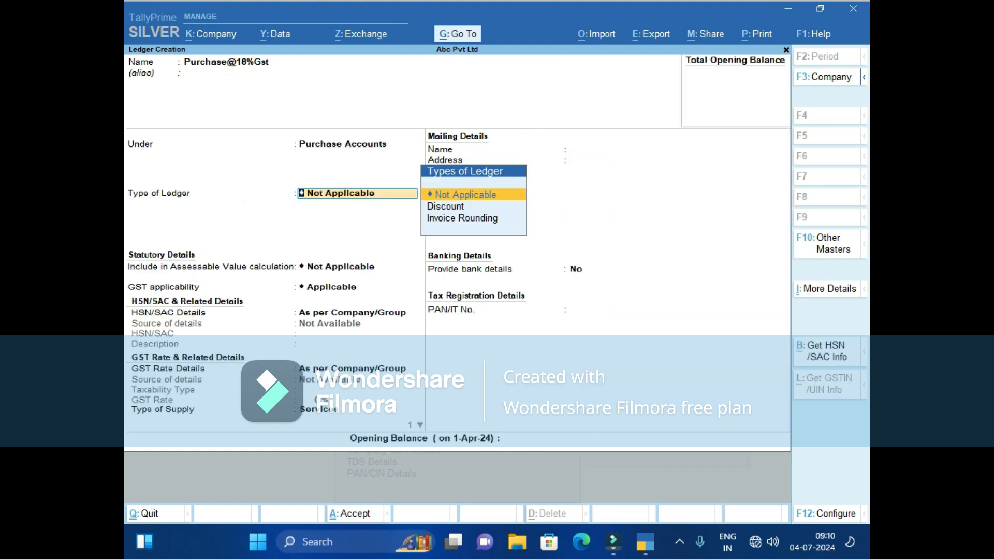
key(Return)
key(Return)
key(Return)
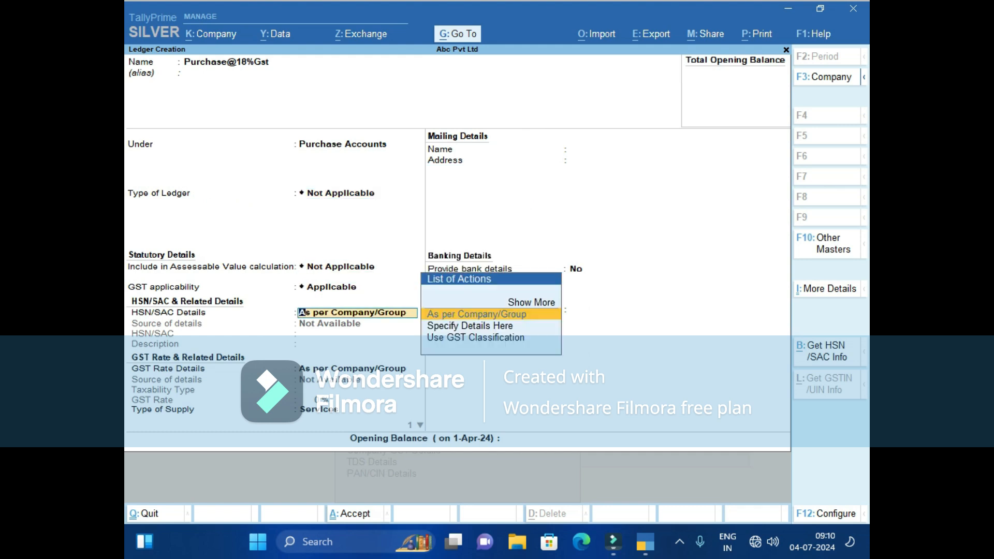
key(Return)
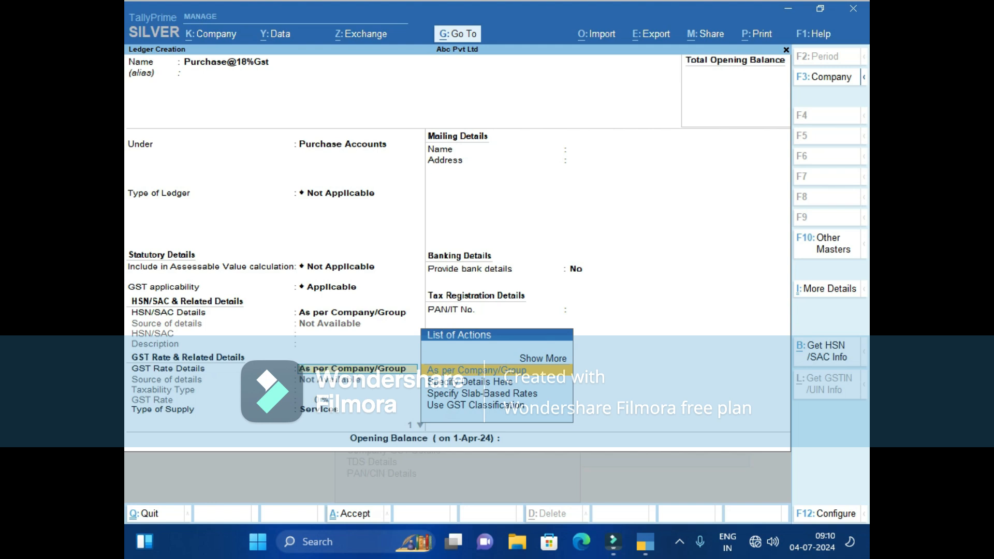
Specify GST rate details on the ledger: Taxable, 18%, type of supply Goods.
key(Down)
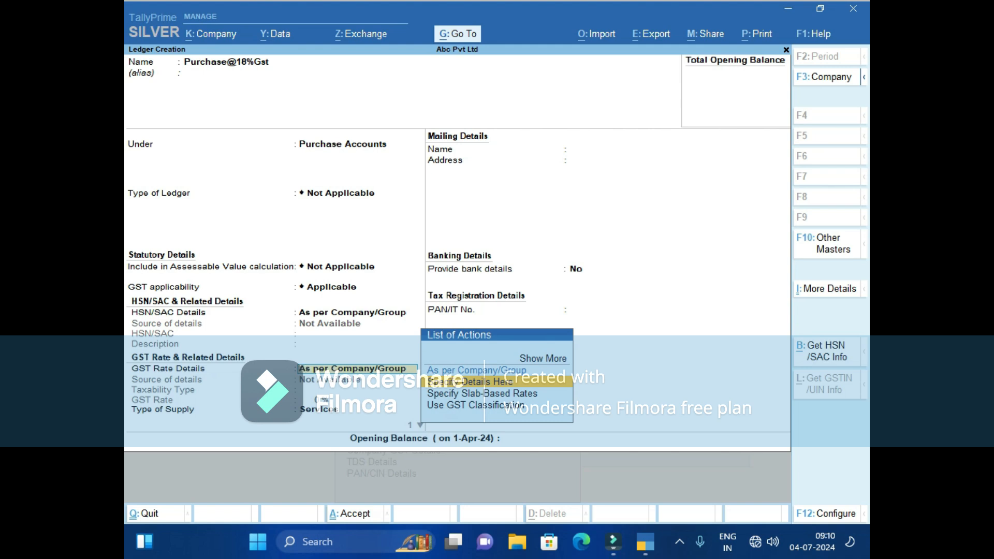
key(Return)
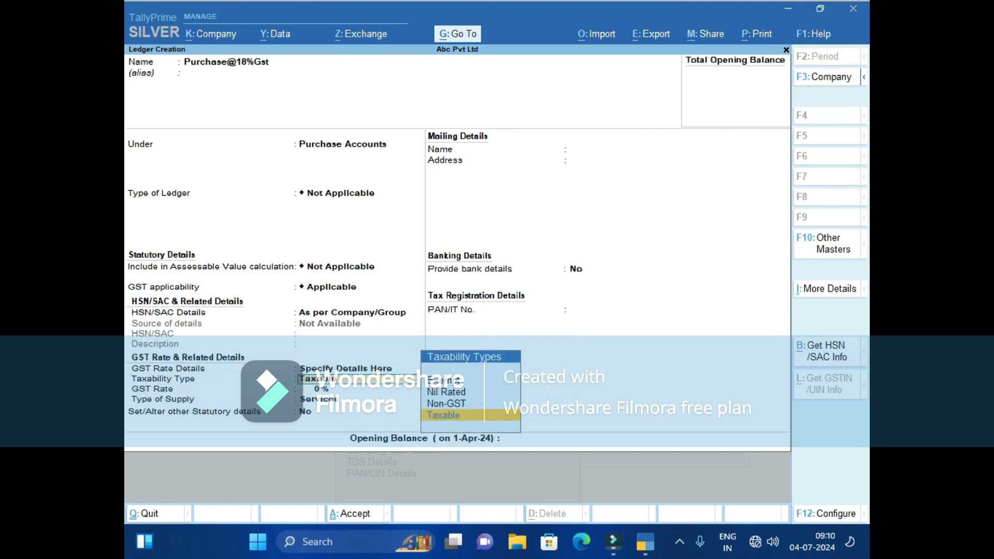
key(Return)
text(18)
key(Return)
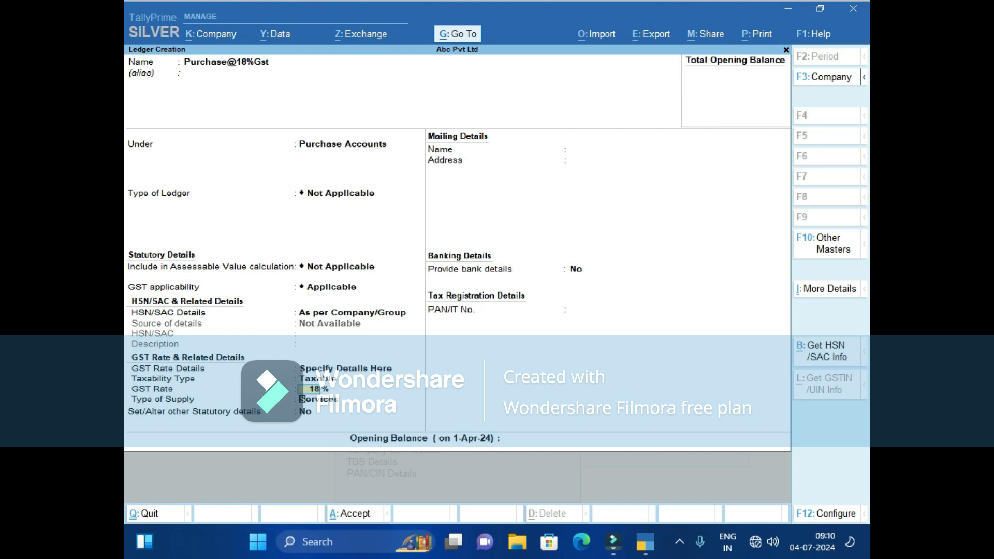
key(Up)
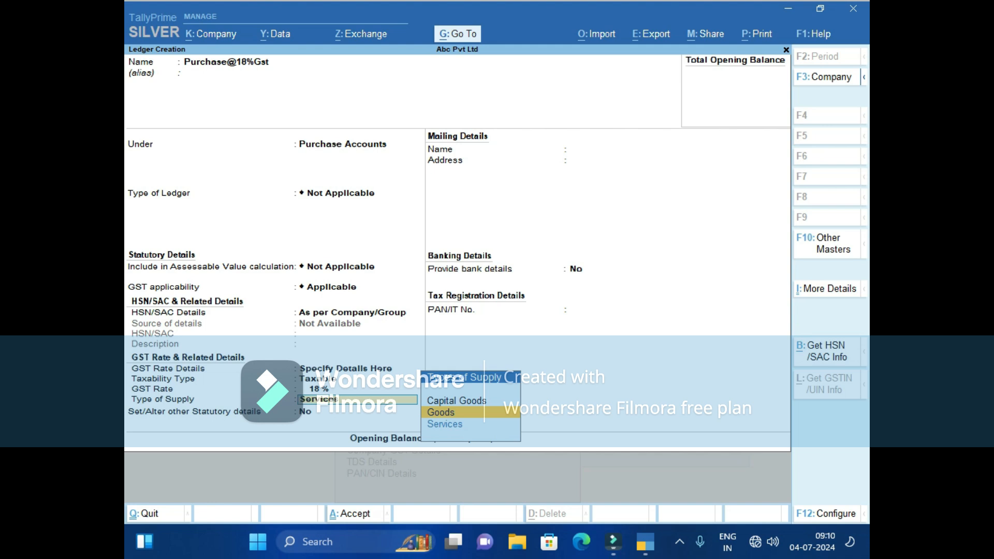
key(Return)
key(Return)
key(Return)
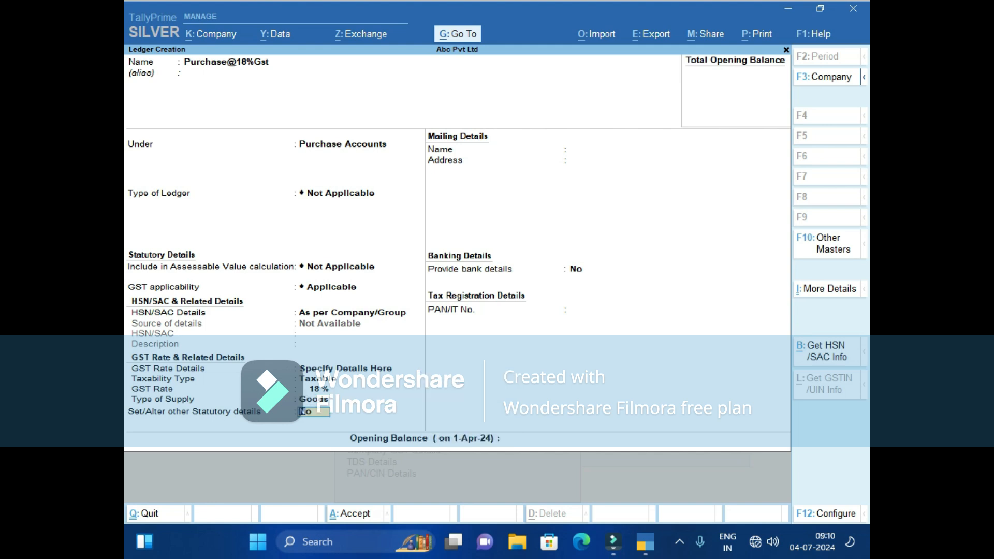
key(Return)
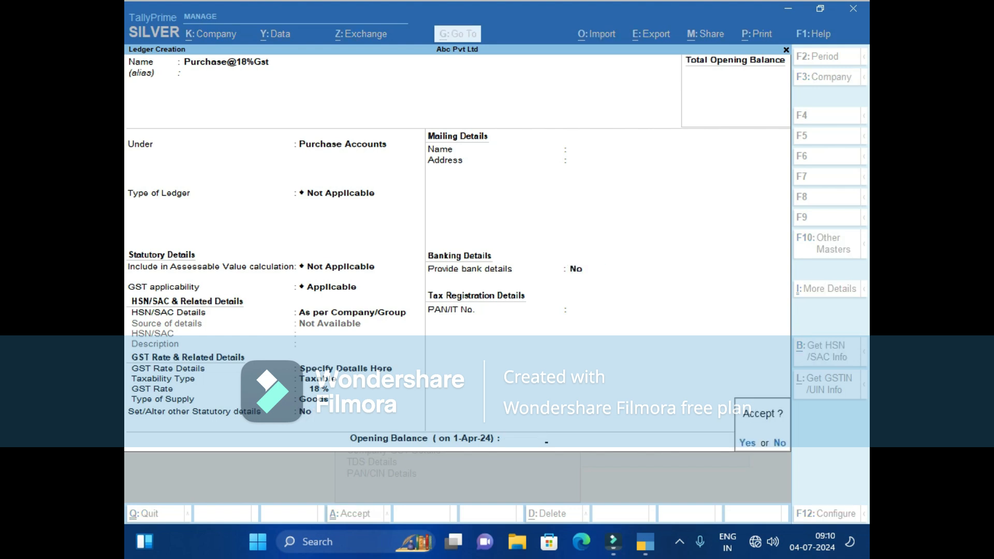
Save the Purchase@18%Gst ledger and start an Sgst ledger under Duties & Taxes.
key(Return)
text(Sgst)
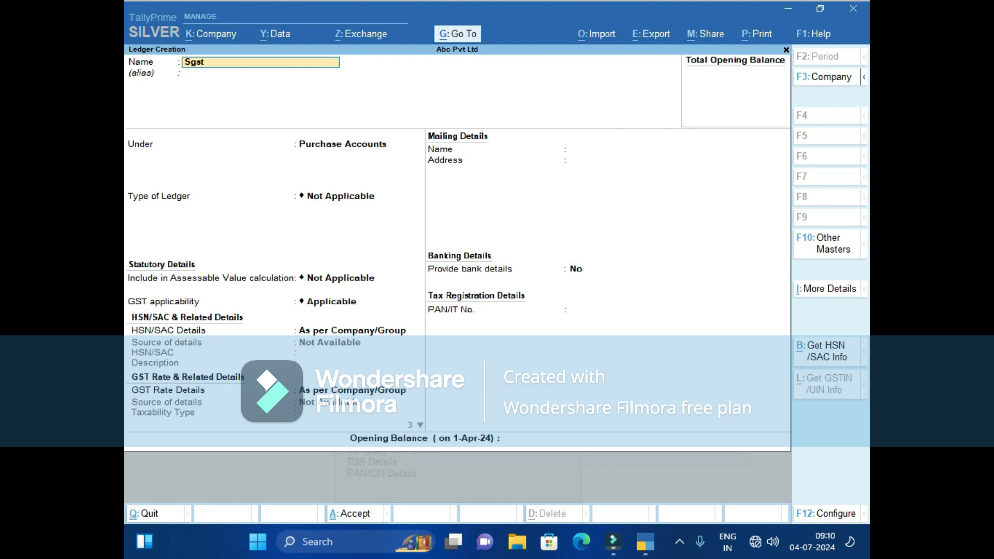
key(Return)
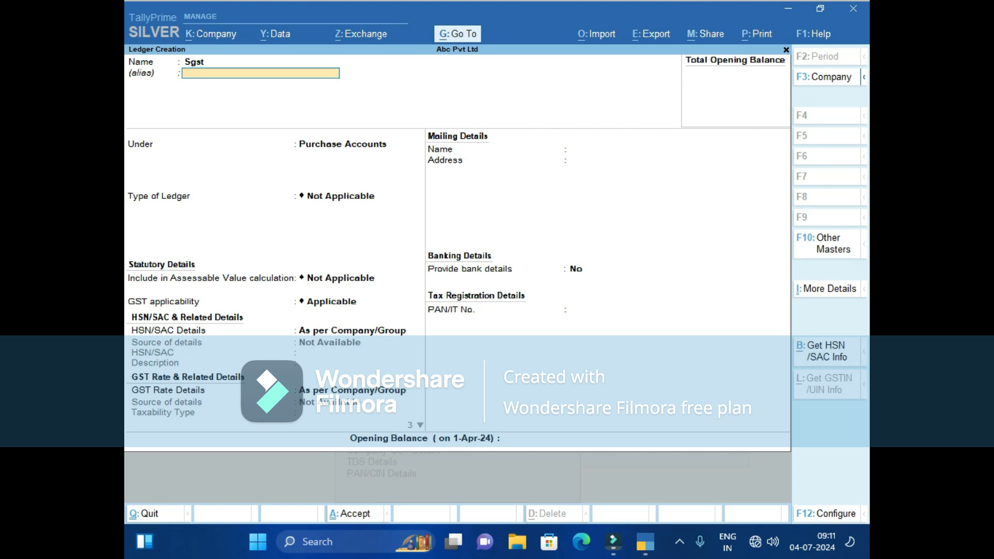
key(Return)
text(D)
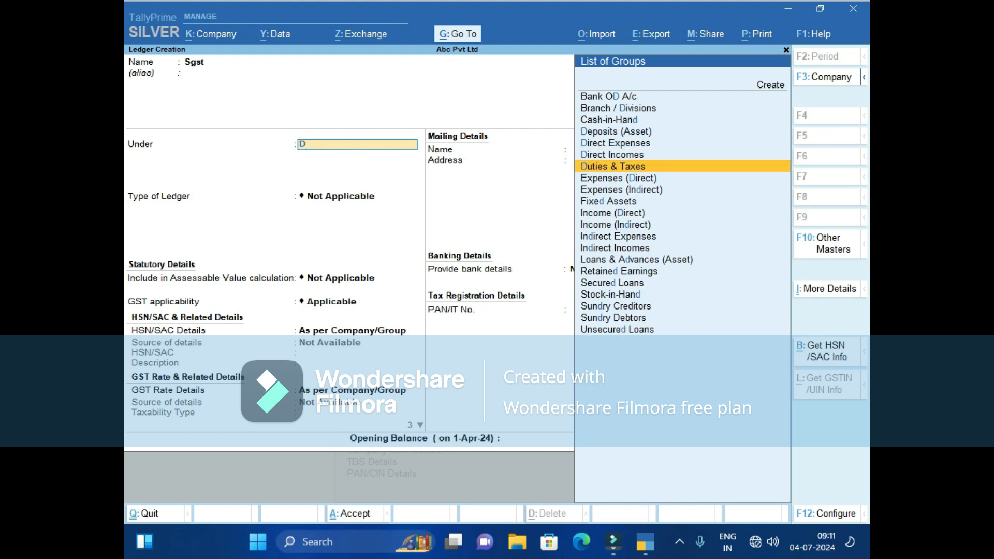
key(Return)
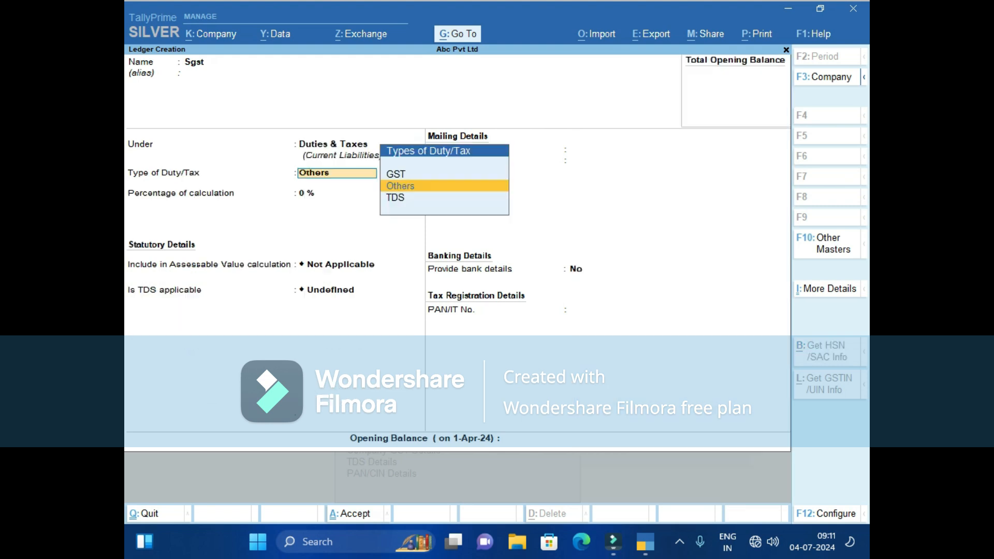
Set the Sgst ledger's duty type to GST with tax type SGST/UTGST and save it.
key(Up)
key(Return)
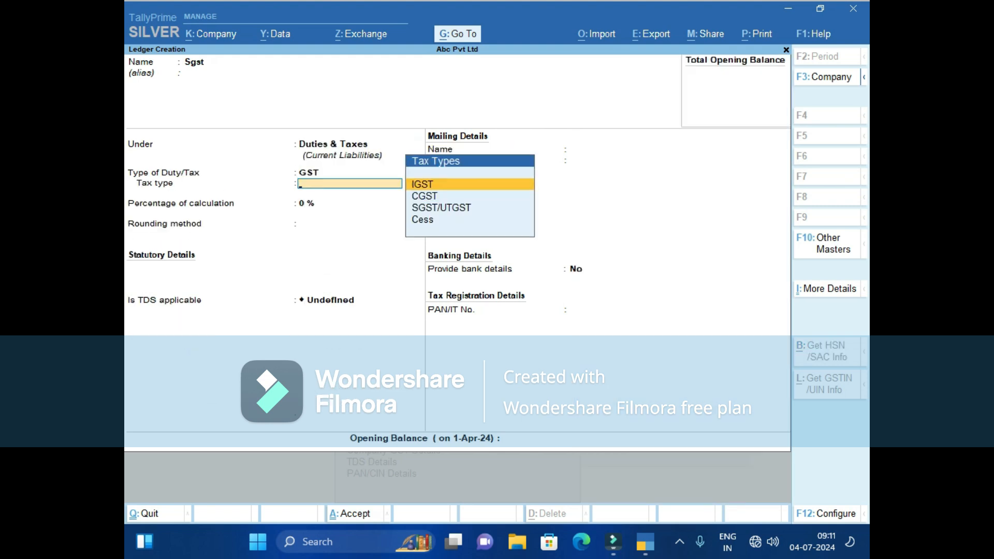
key(Down)
key(Down)
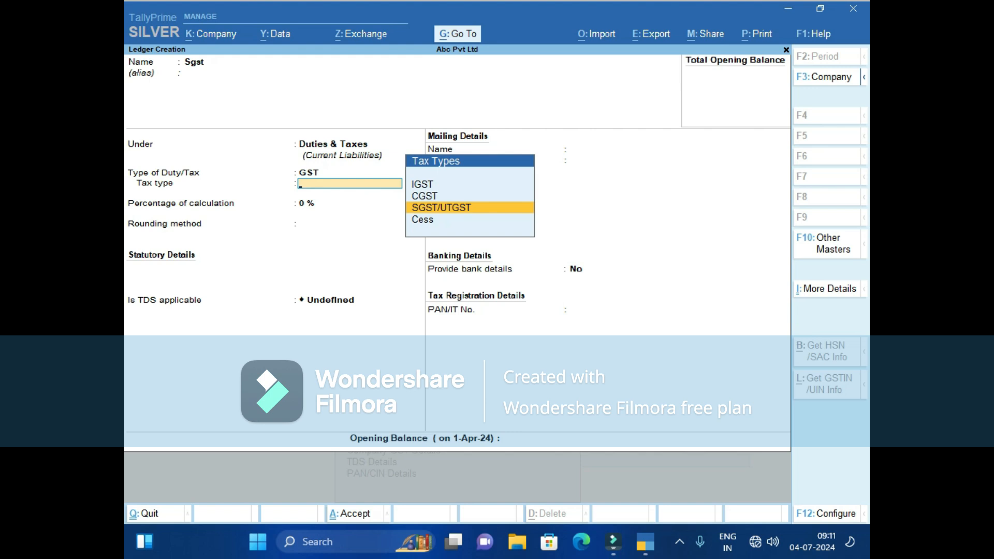
key(Return)
key(Return)
key(Return)
key(Return)
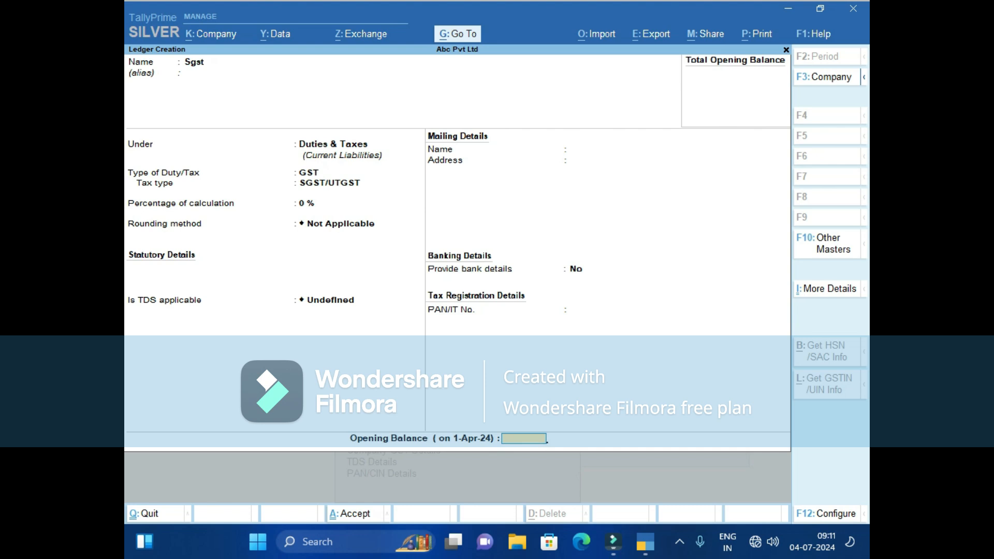
key(Return)
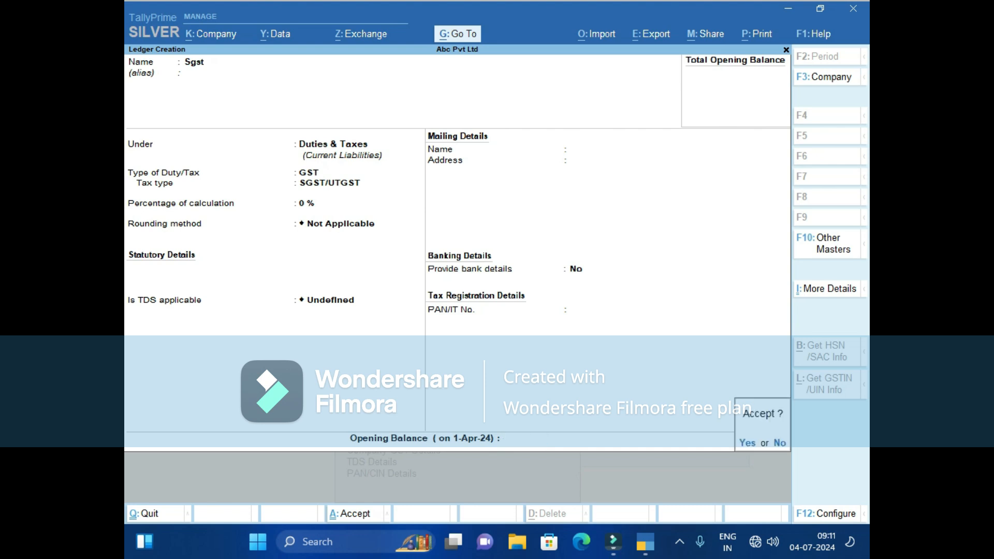
key(Return)
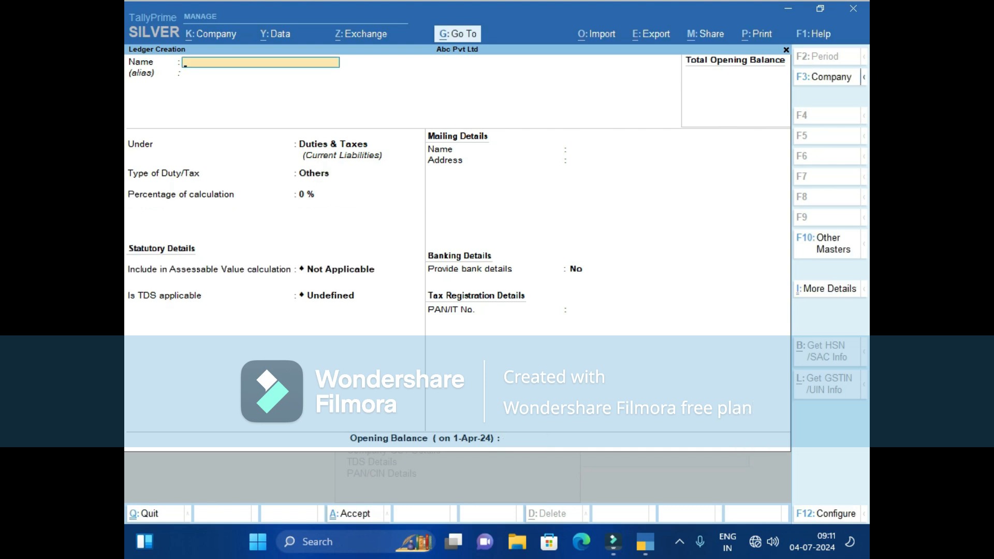
Create and save a Cgst ledger under Duties & Taxes with GST duty type and CGST tax type.
text(Cgst)
key(Return)
key(Return)
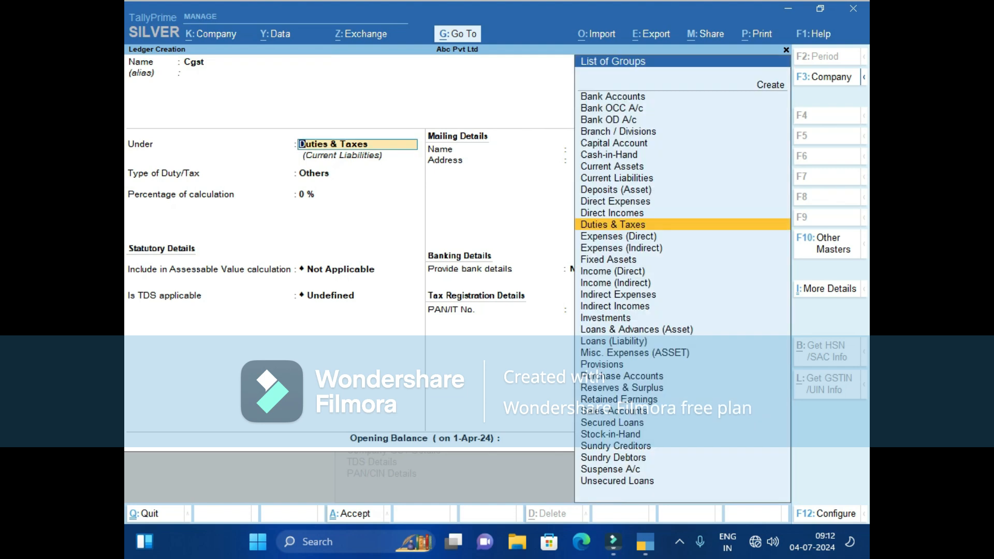
key(Return)
key(Up)
key(Return)
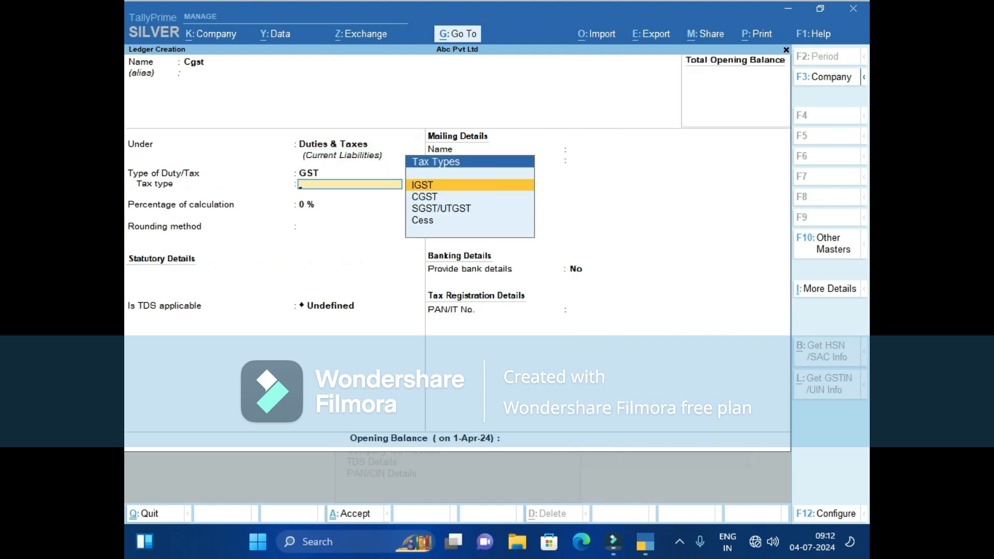
key(Down)
key(Return)
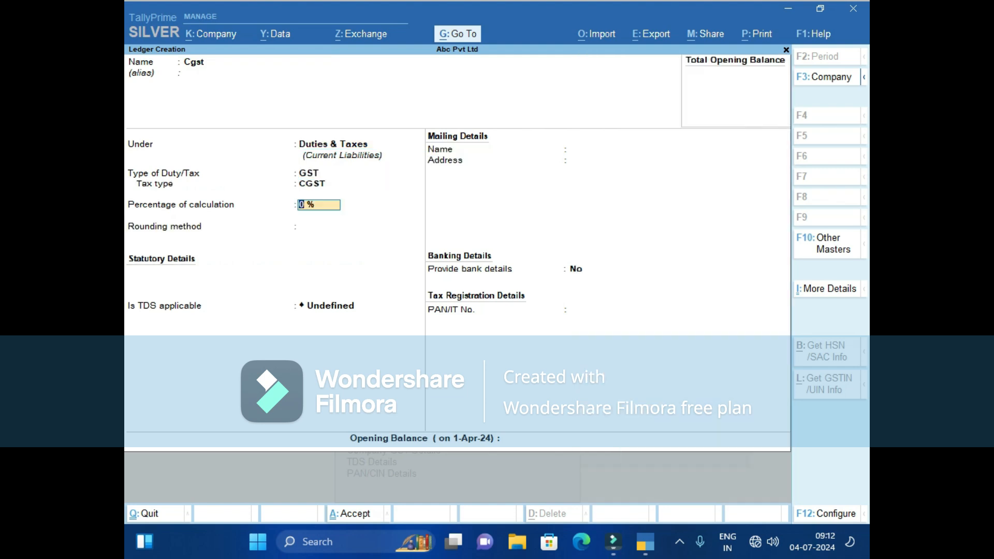
key(ctrl)
key(ctrl+a)
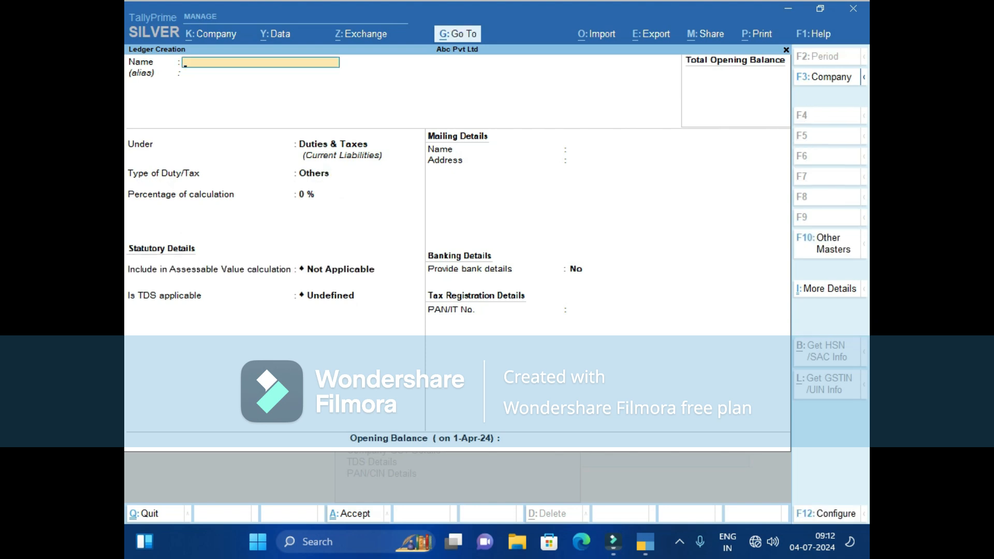
key(Escape)
Create and save the unit nos, formal name Numbers, UQC NOS-NUMBERS, with 0 decimal places.
key(Return)
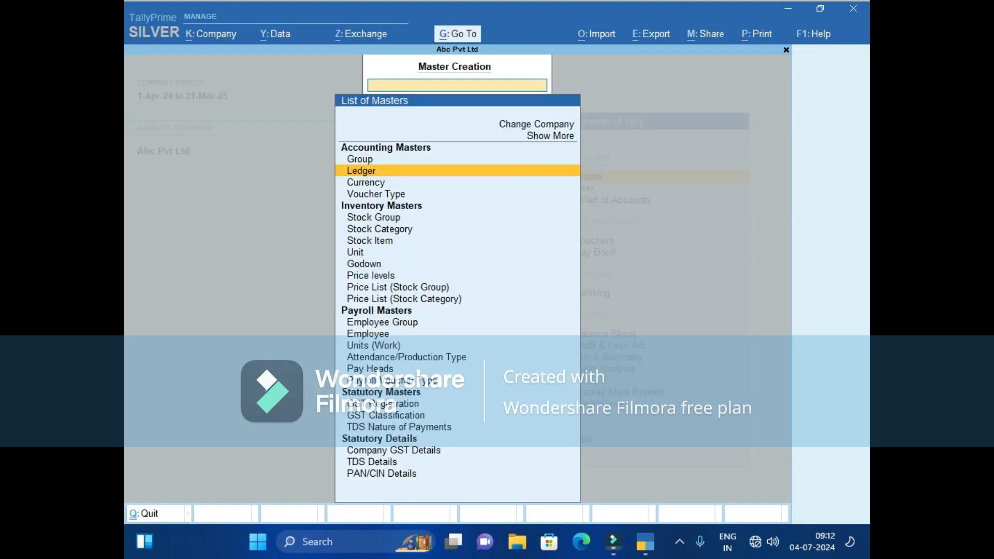
key(Down)
key(Down)
key(Down)
key(Down)
key(Down)
key(Down)
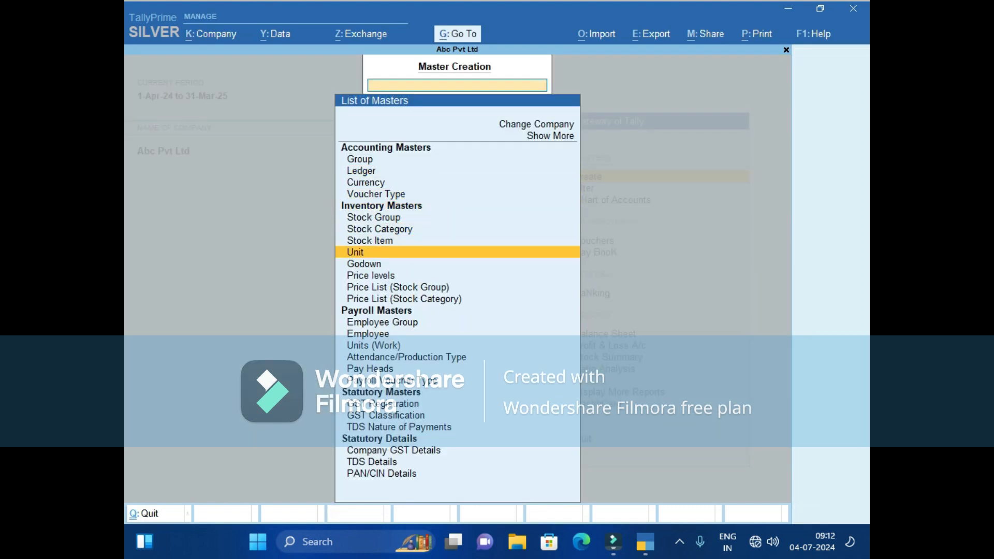
key(Return)
text(no)
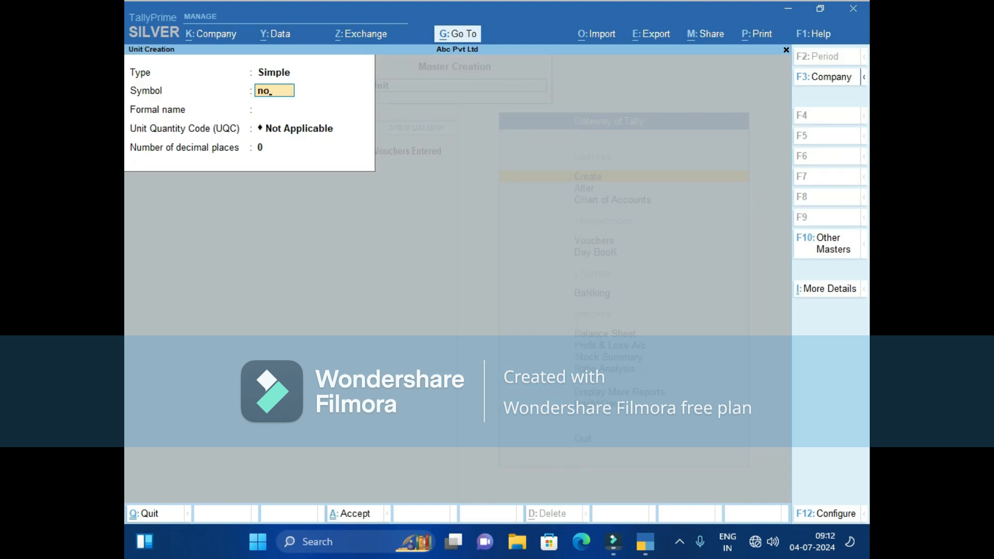
text(s)
key(Return)
text(Numbers)
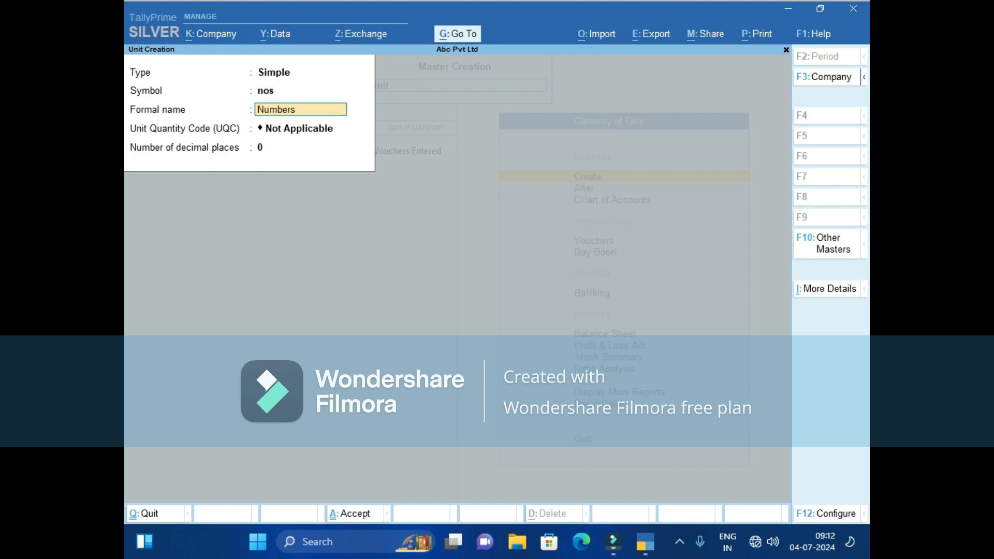
key(Return)
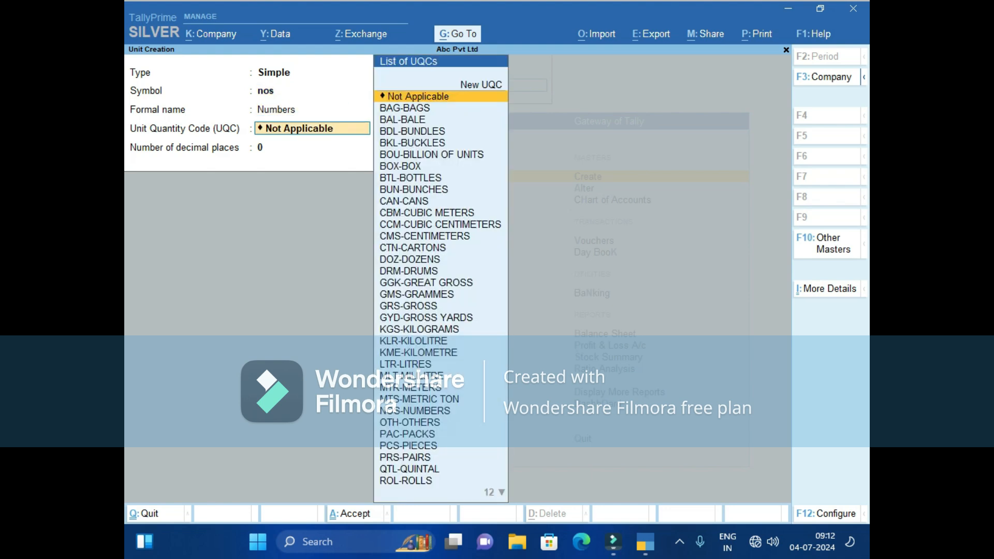
text(n)
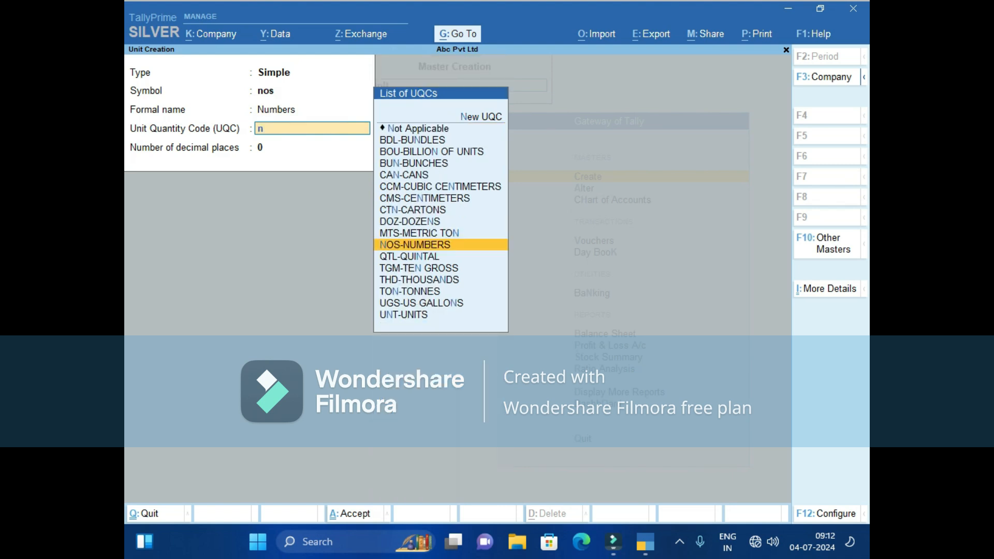
key(Return)
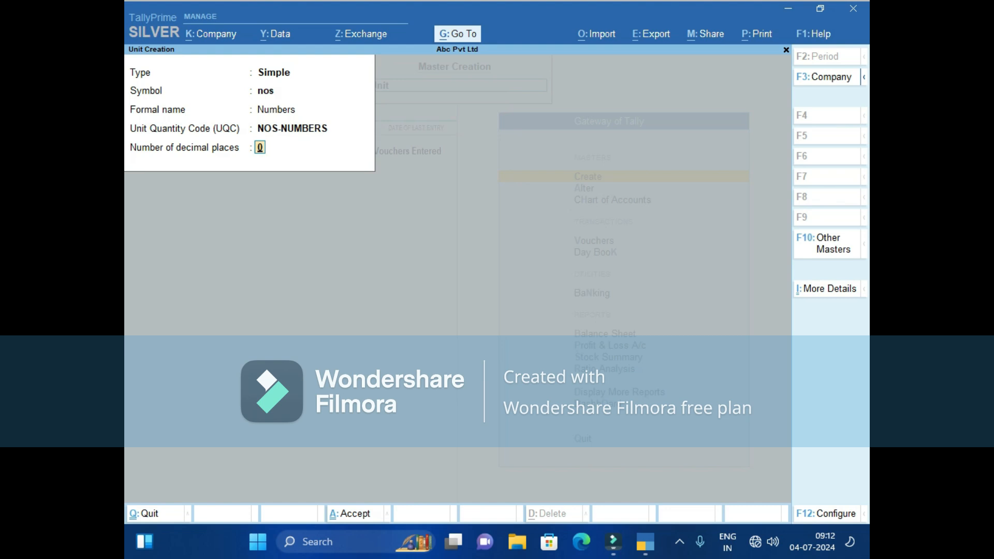
key(Return)
key(Return)
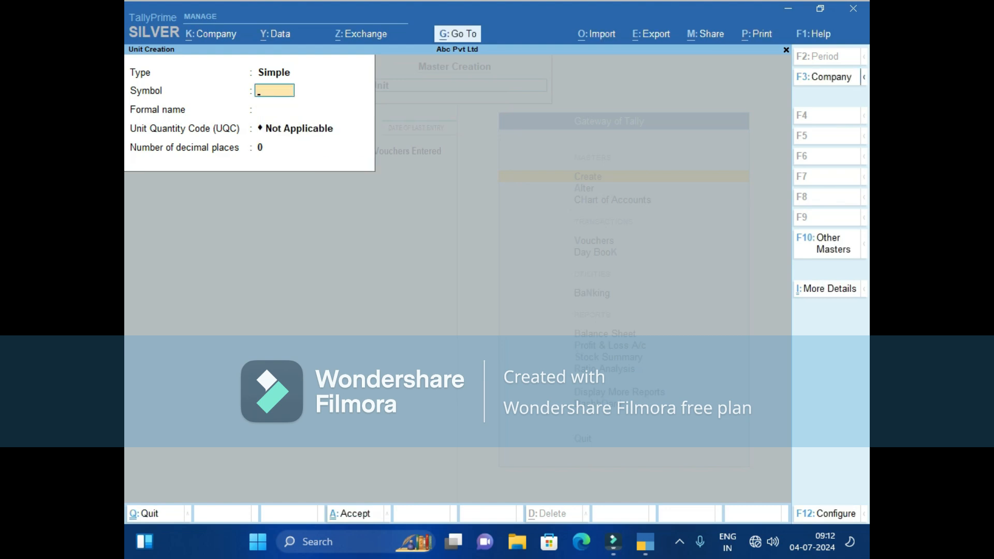
Create unit kg, formal name Killograms, UQC KGS-KILOGRAMS, 3 decimal places, and save it.
text(kg)
key(Return)
text(Killograms)
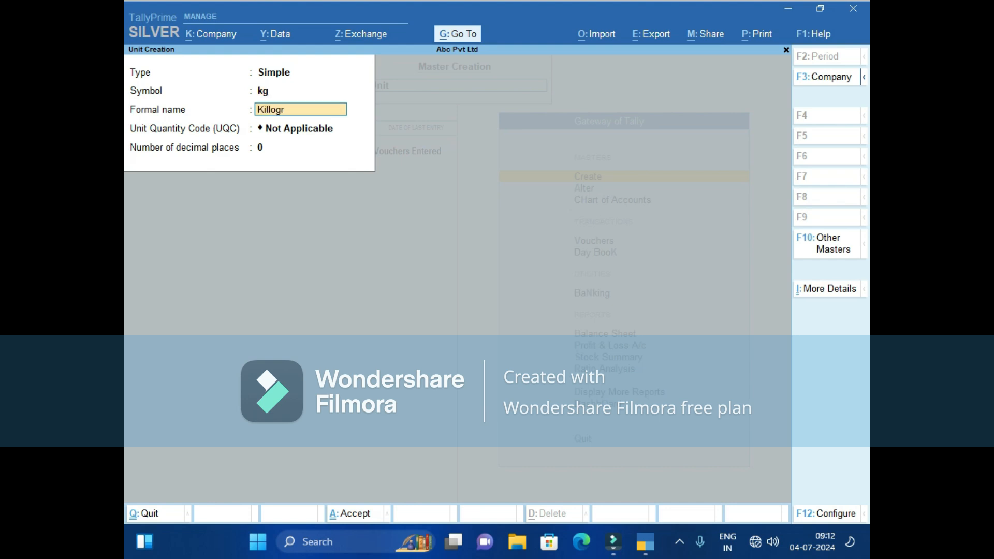
key(Return)
text(k)
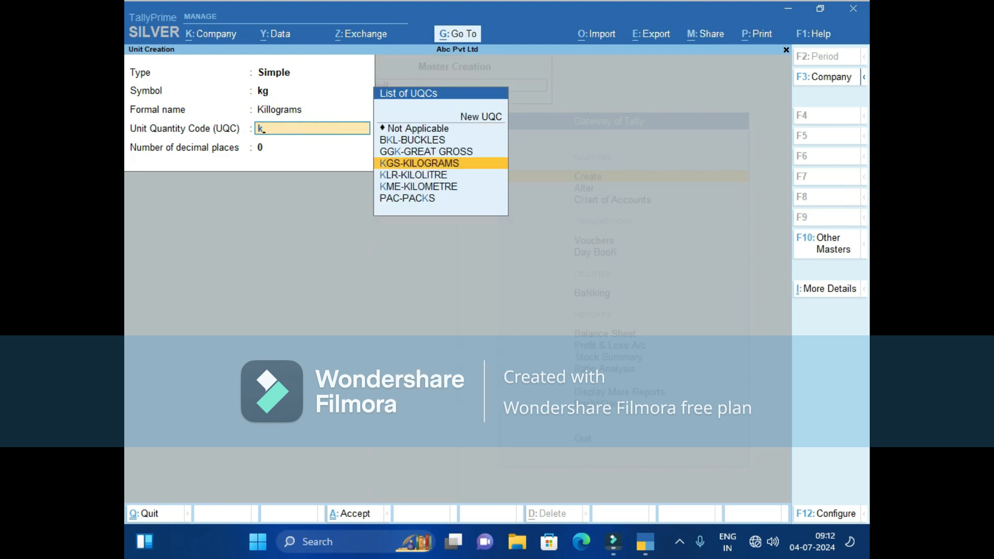
key(Return)
text(3)
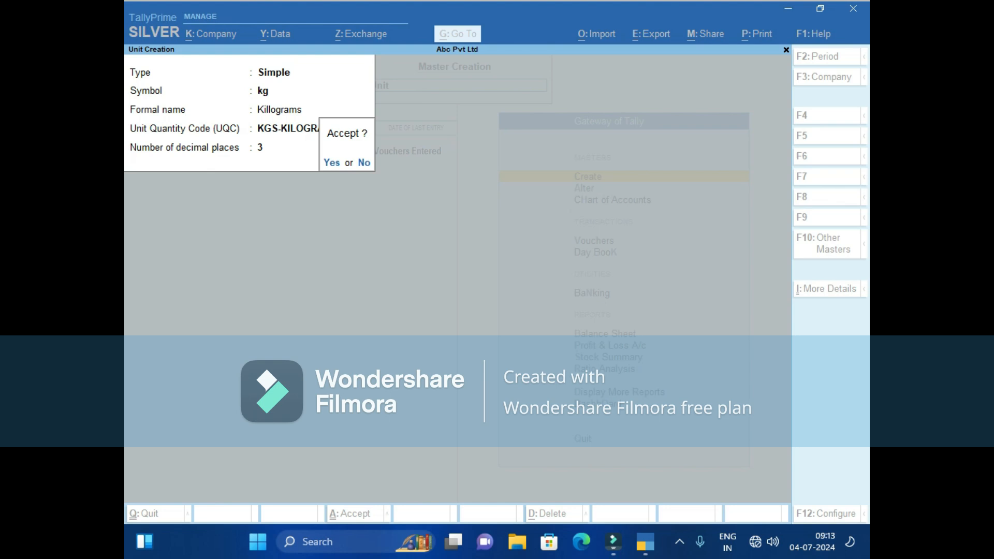
key(y)
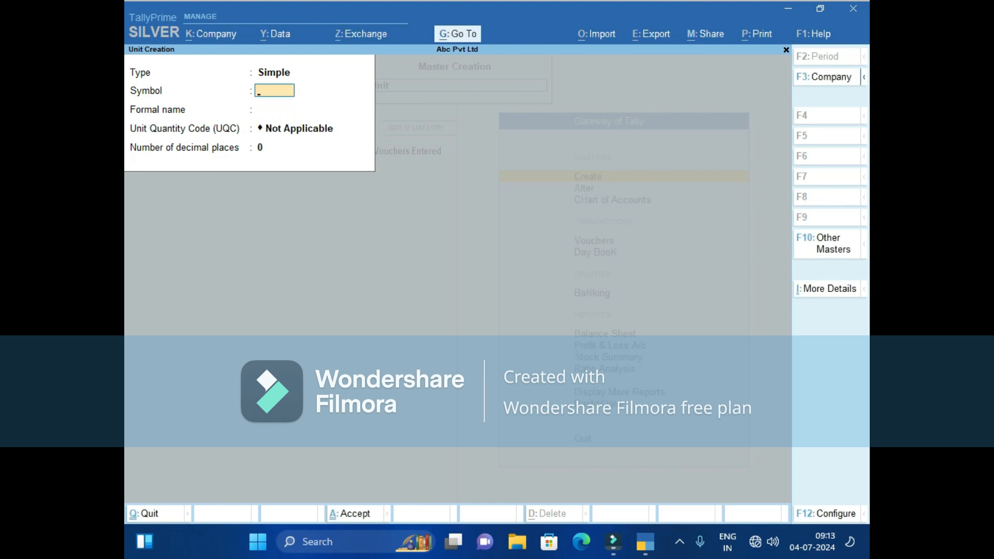
Create and save unit ltrs, formal name Litters, UQC LTR-LITRES, 3 decimals.
text(ltrs)
key(Return)
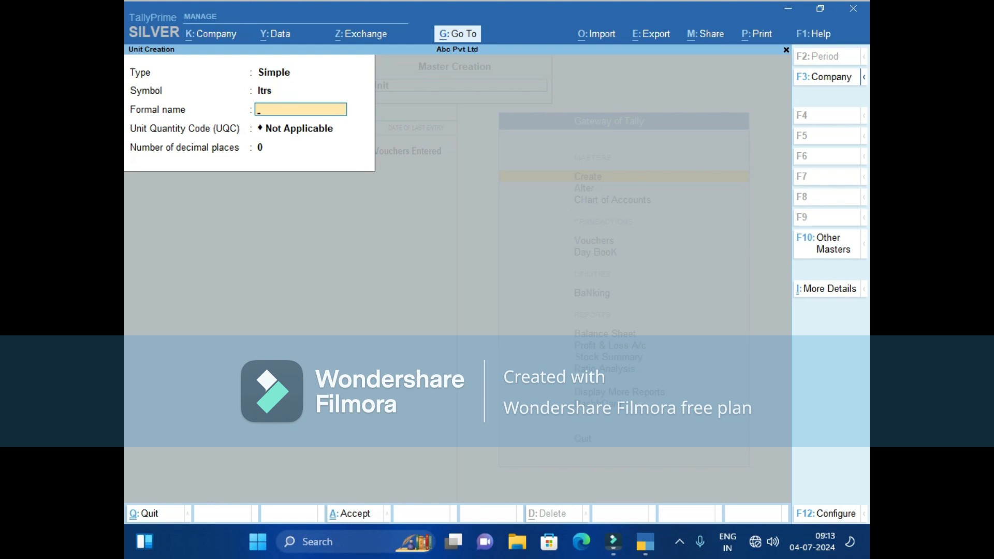
text(Litters)
key(Return)
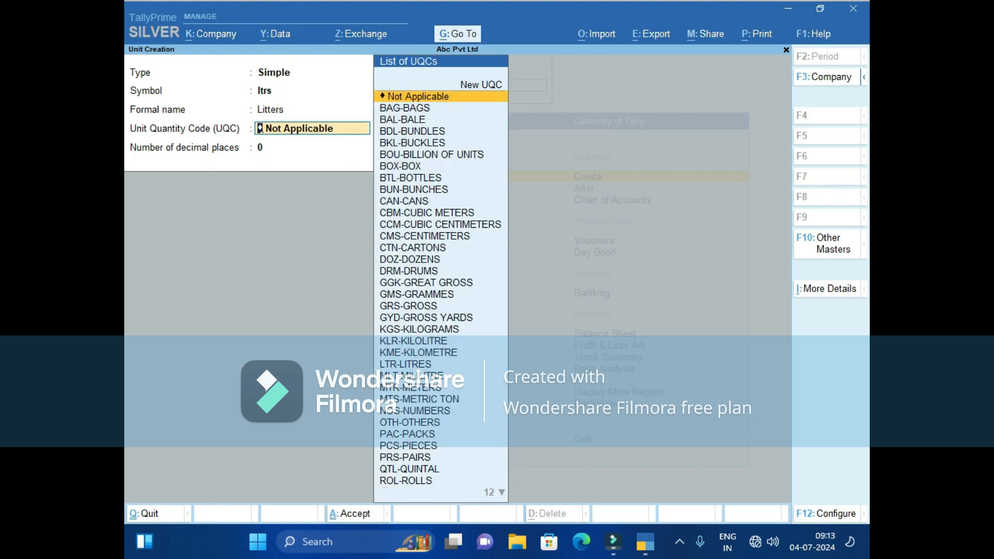
text(L)
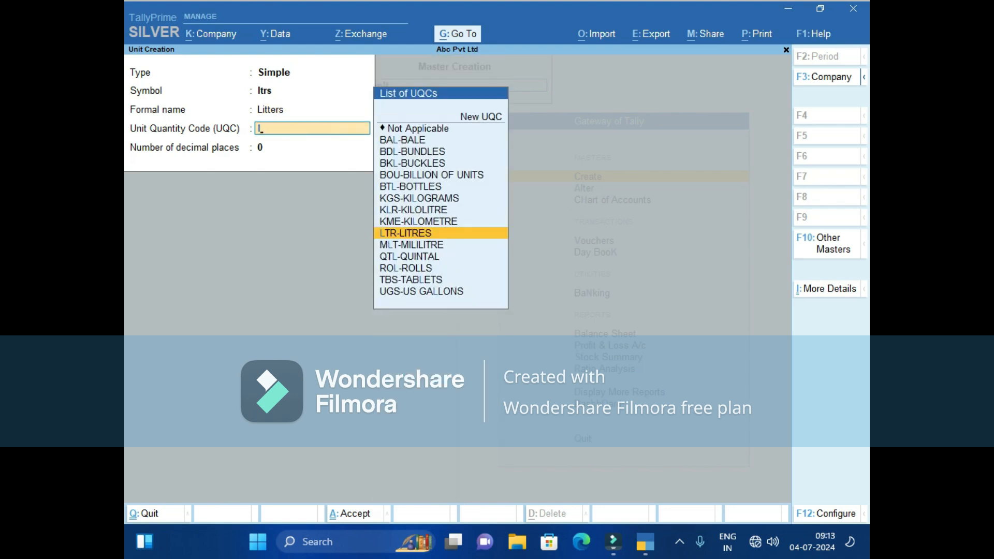
key(Return)
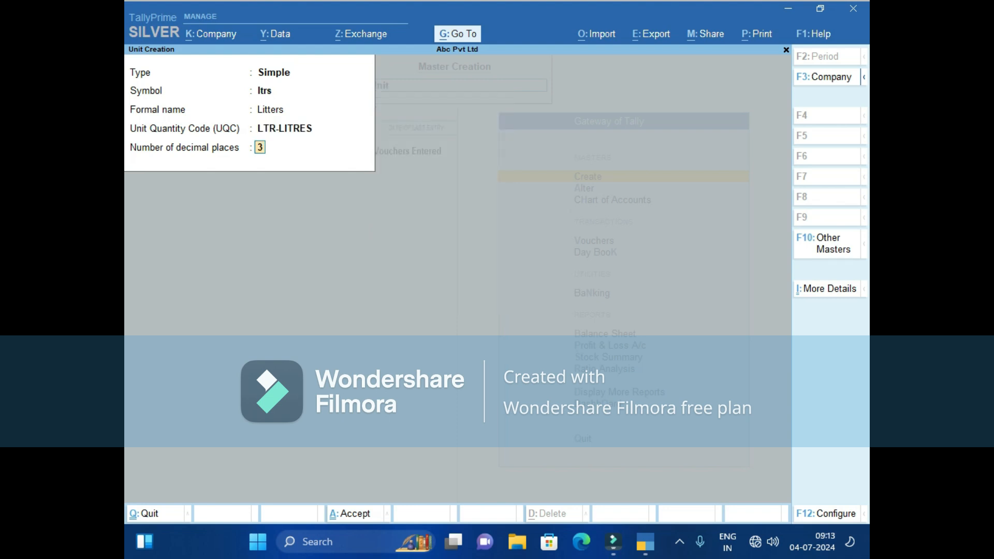
key(Return)
key(Return)
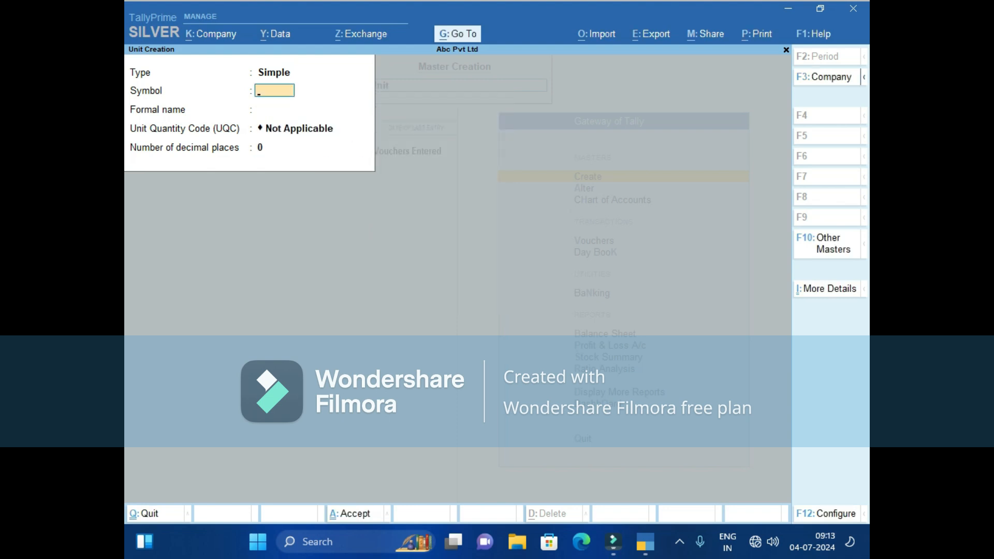
text(pkts)
Create and save unit pkts, formal name Pekets, UQC PAC-PACKS, 0 decimals.
key(Return)
text(Pekt)
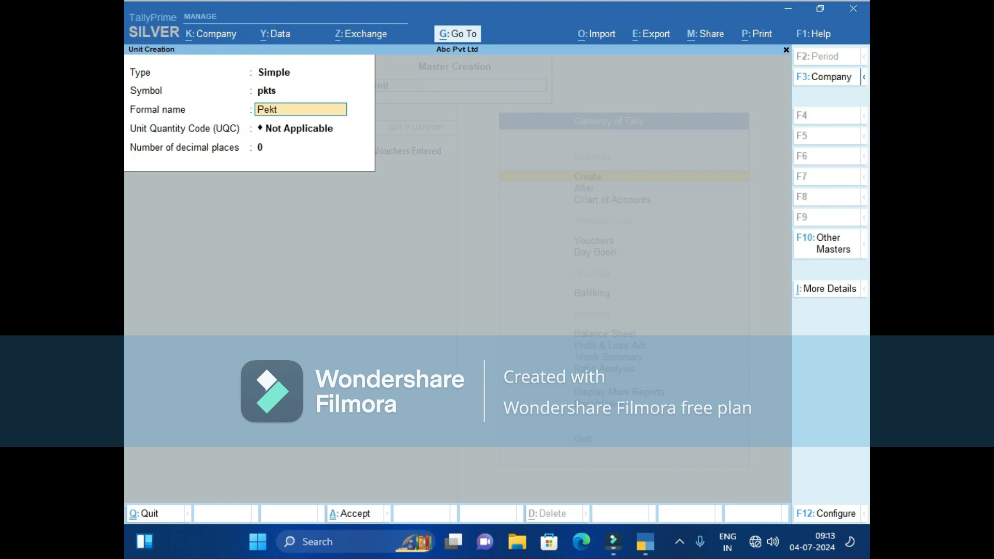
key(BackSpace)
text(ets)
key(Return)
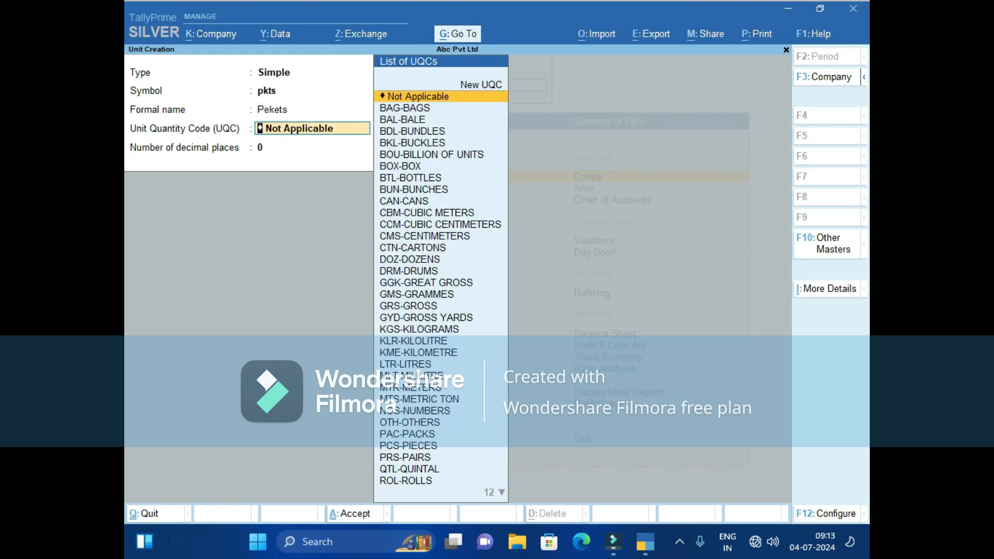
text(p)
key(Down)
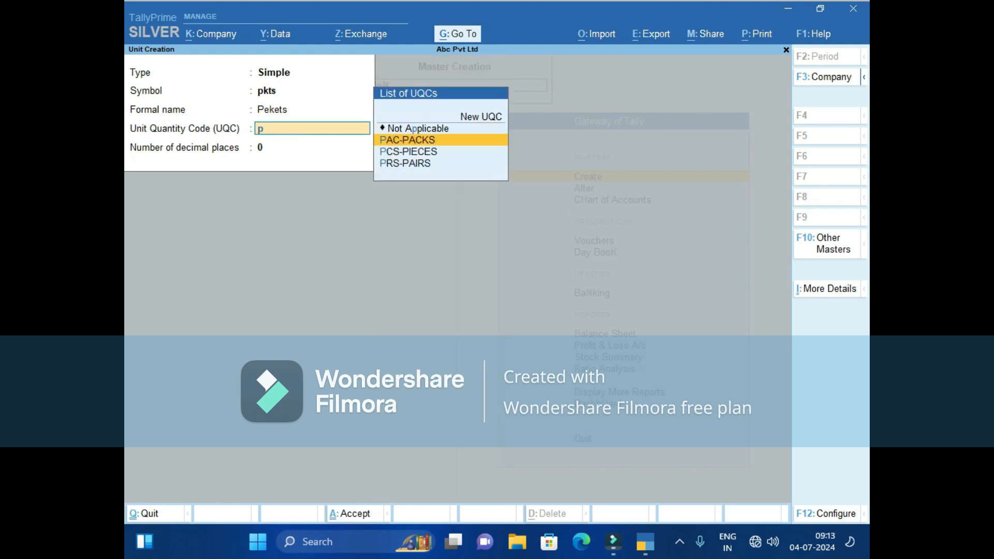
key(Return)
key(Return)
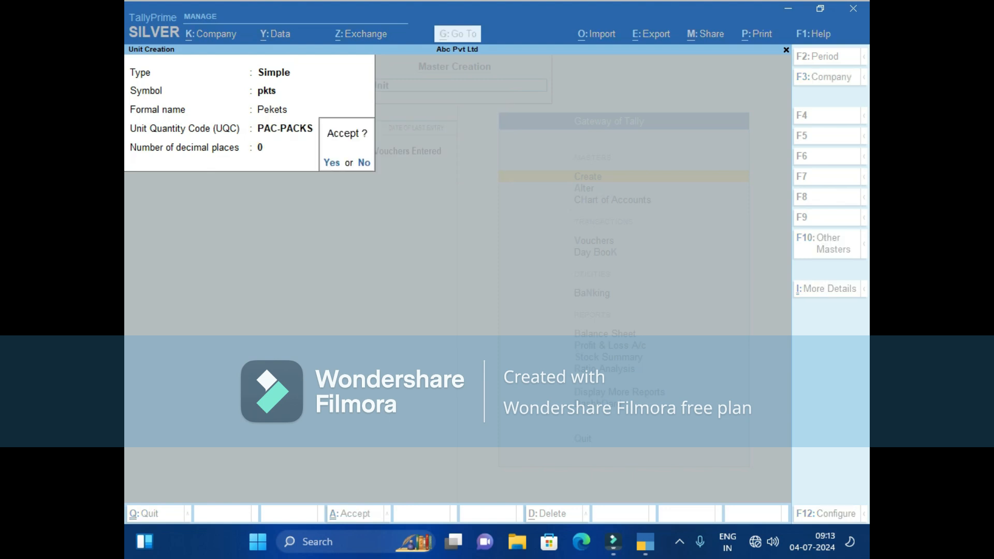
key(Return)
Quit the blank unit form and move to Stock Item in the masters list.
key(Escape)
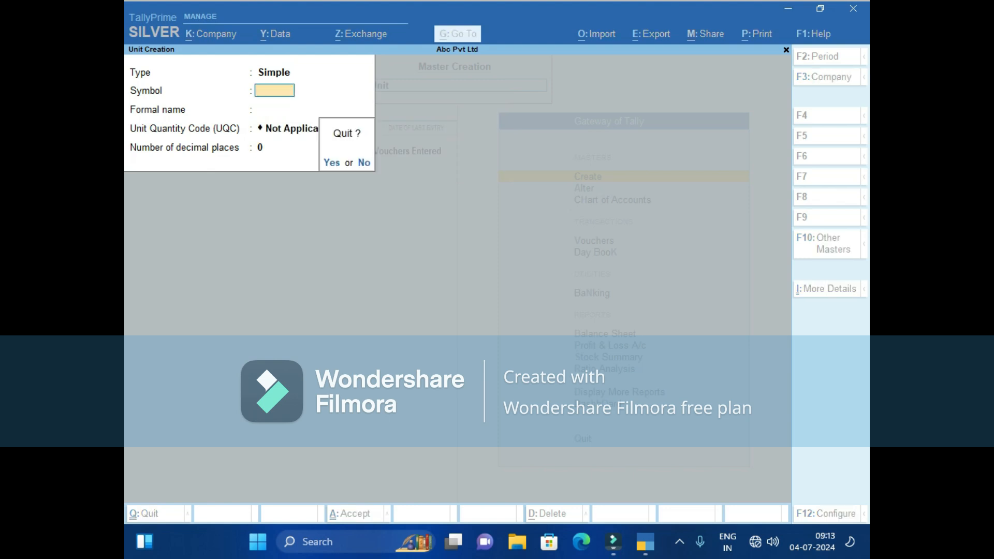
key(Return)
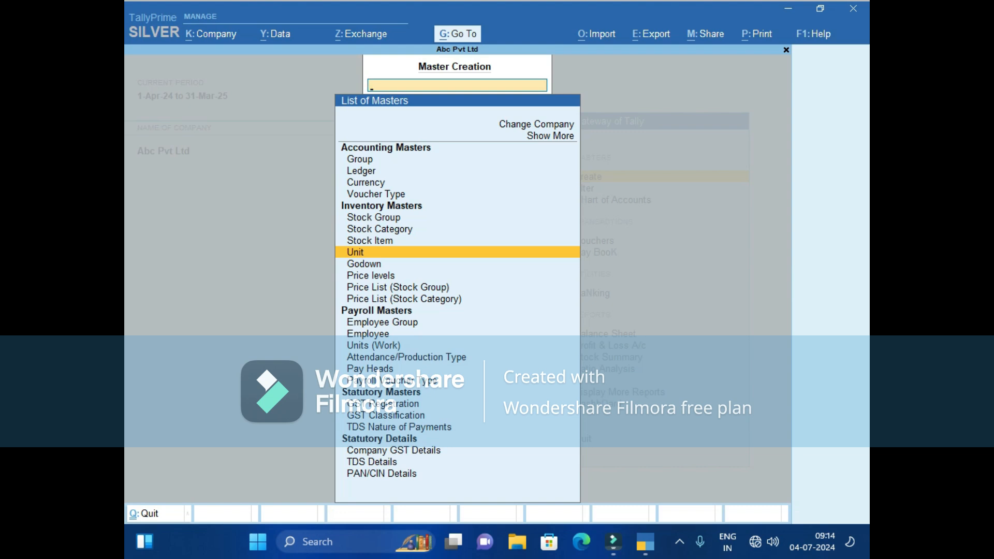
key(Up)
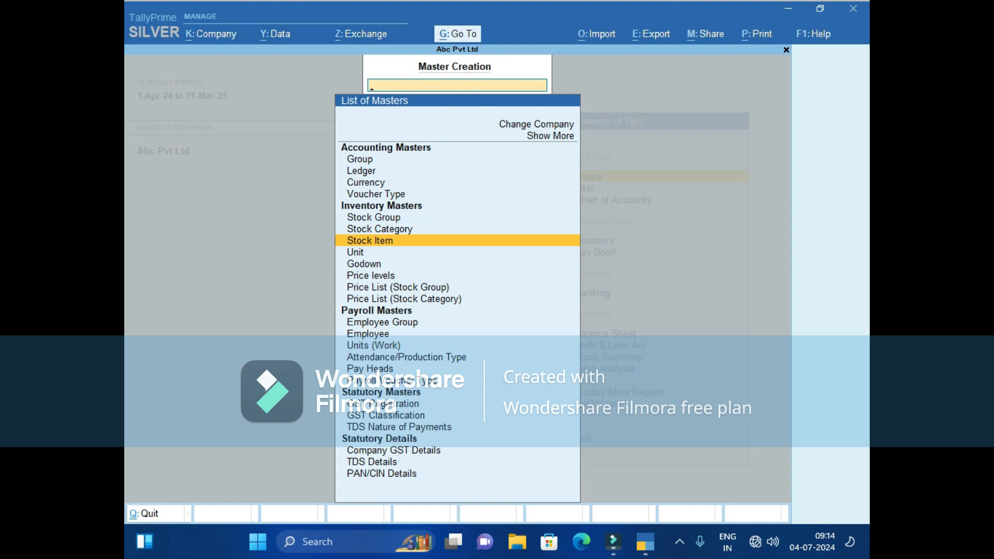
Create stock item Enter Led 24" under Primary with unit nos and save it.
key(Return)
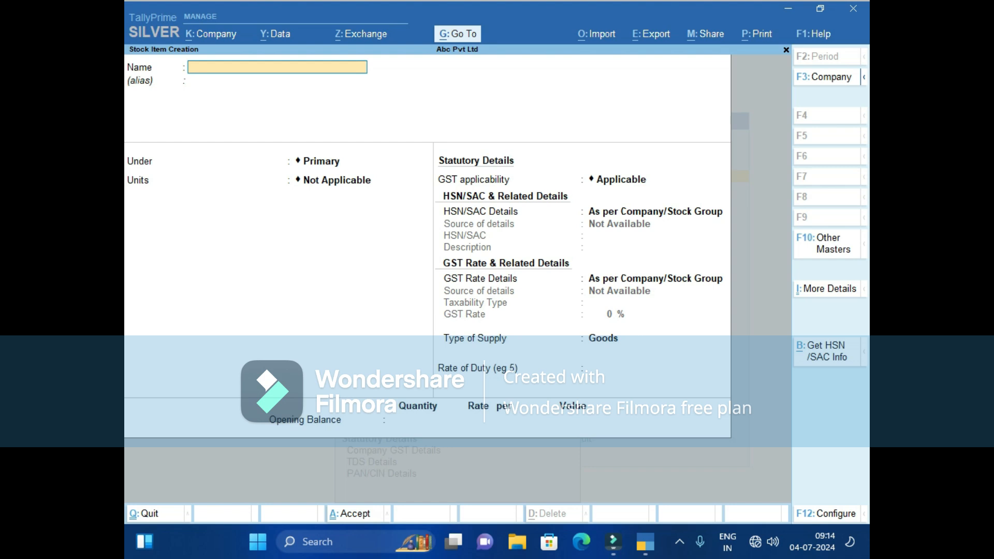
text(Enter Led 24")
key(Return)
key(Return)
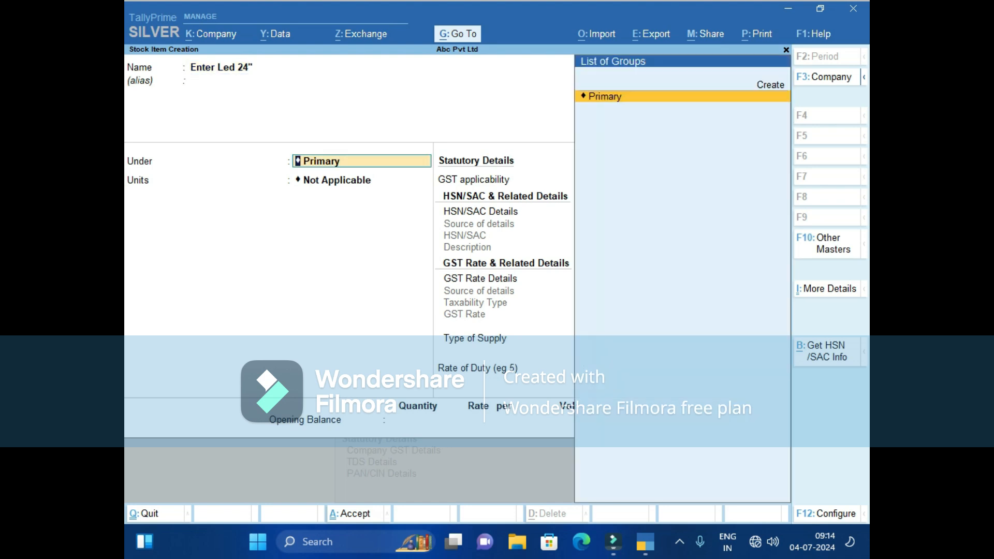
key(Return)
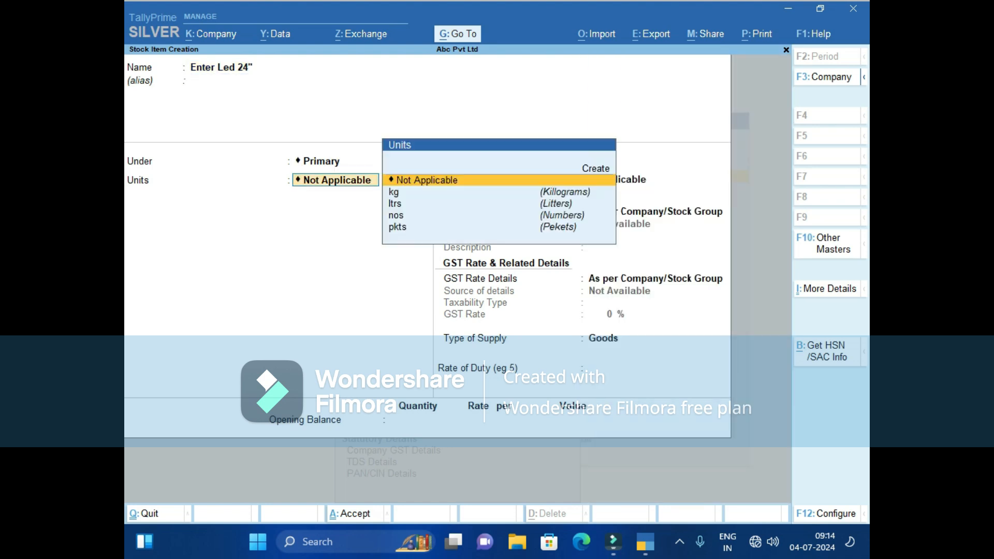
key(Down)
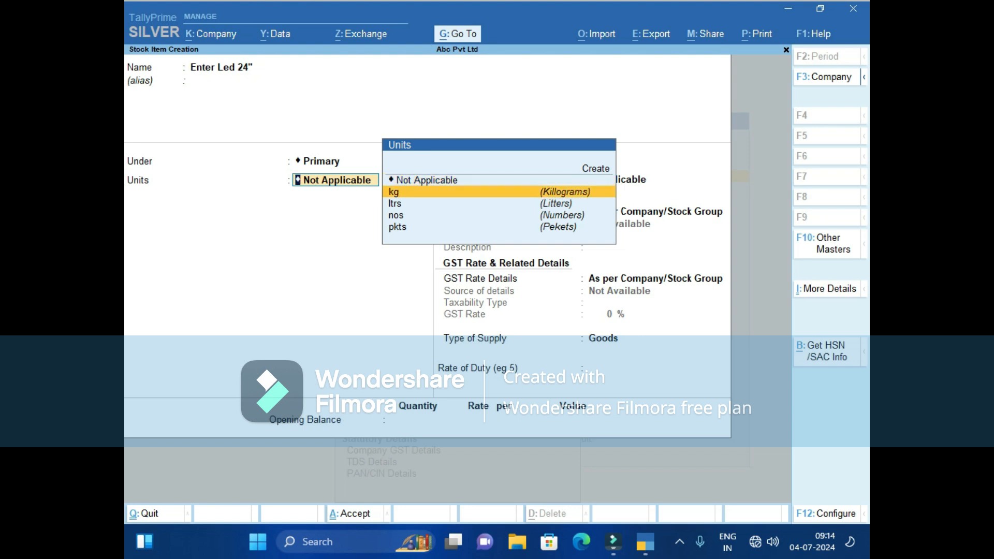
key(Down)
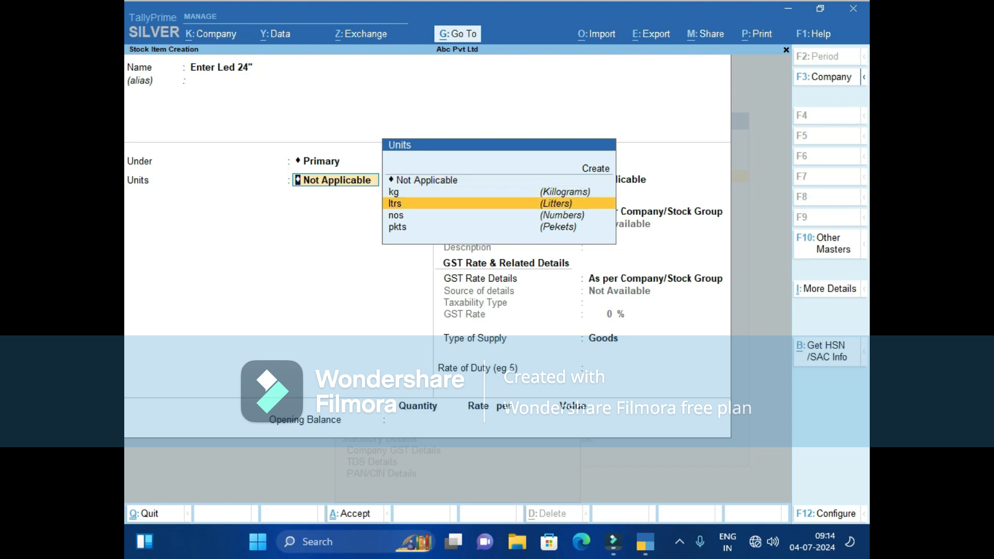
key(Down)
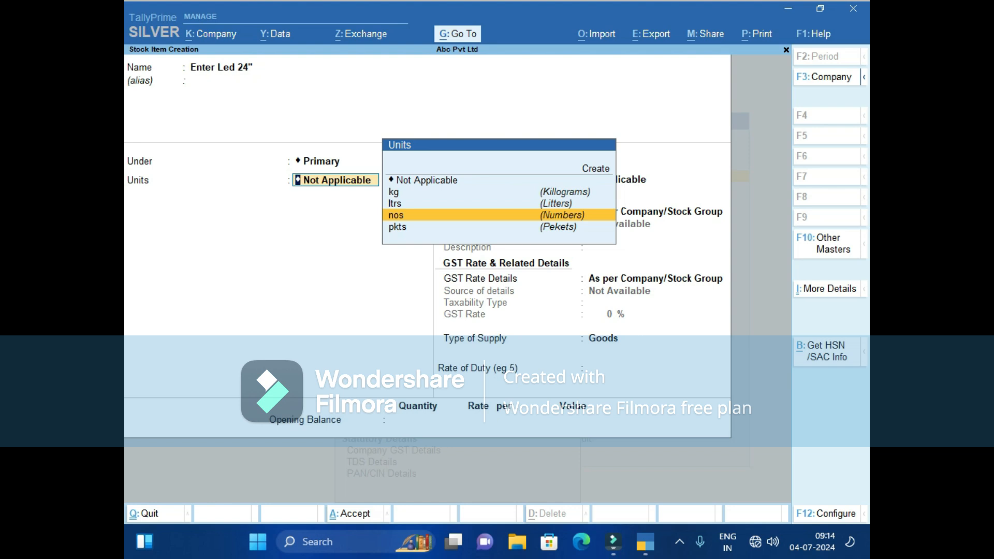
key(Return)
key(Return)
key(Return)
key(Return)
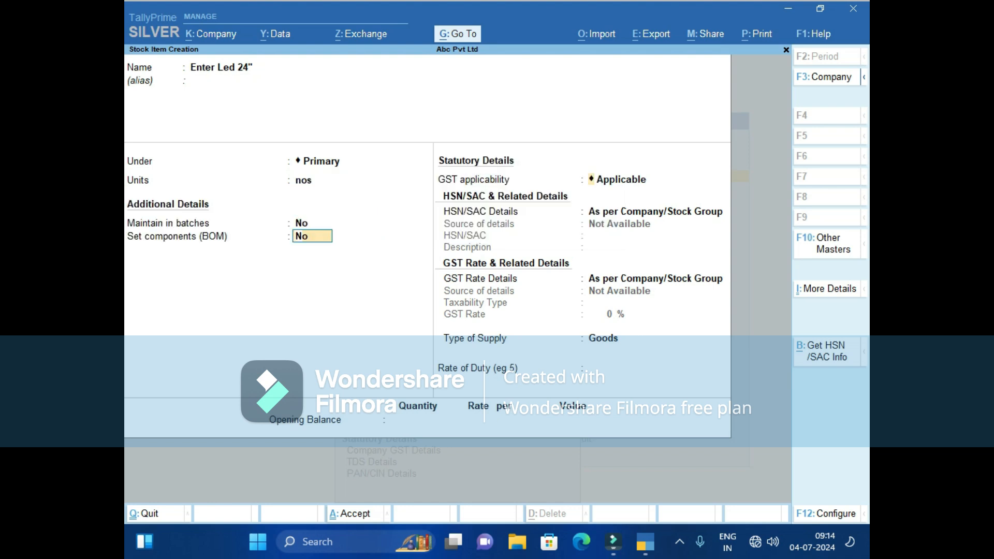
key(Return)
key(Return)
key(Return)
key(Return)
key(Return)
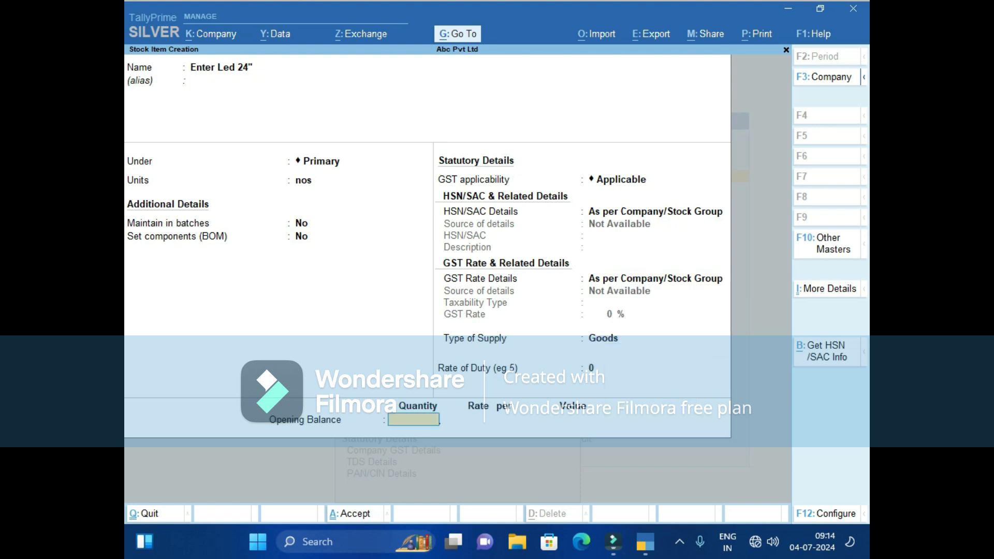
key(Return)
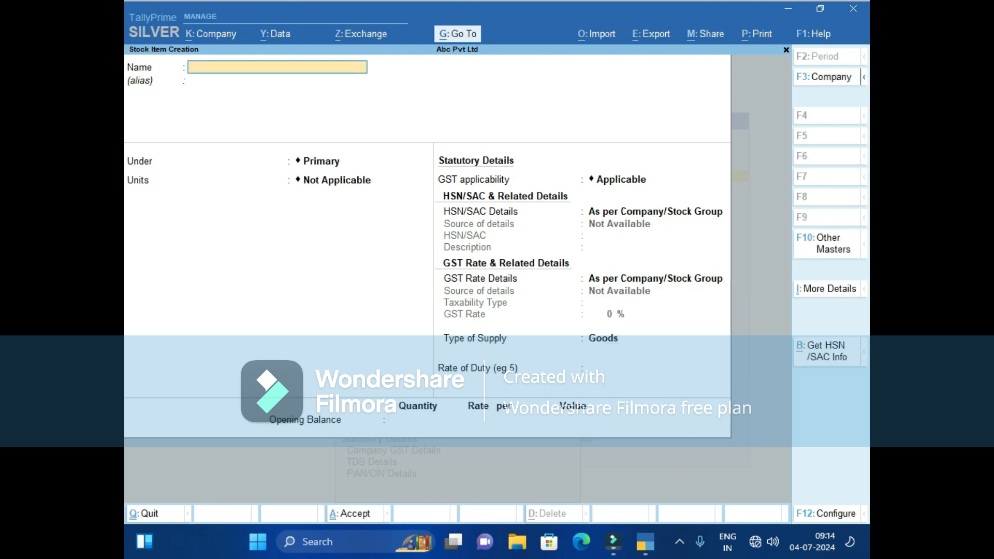
Enter stock item Enter Led 22" under Primary with unit nos and accept it.
text(Enter Led 22)
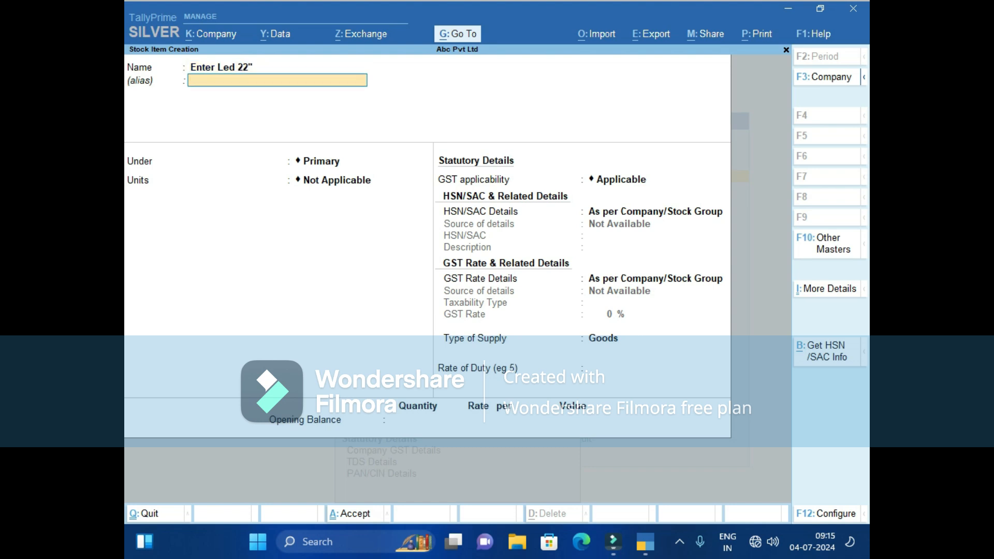
key(Return)
key(Return)
key(Down)
key(Down)
key(Down)
key(Return)
key(Return)
key(ctrl)
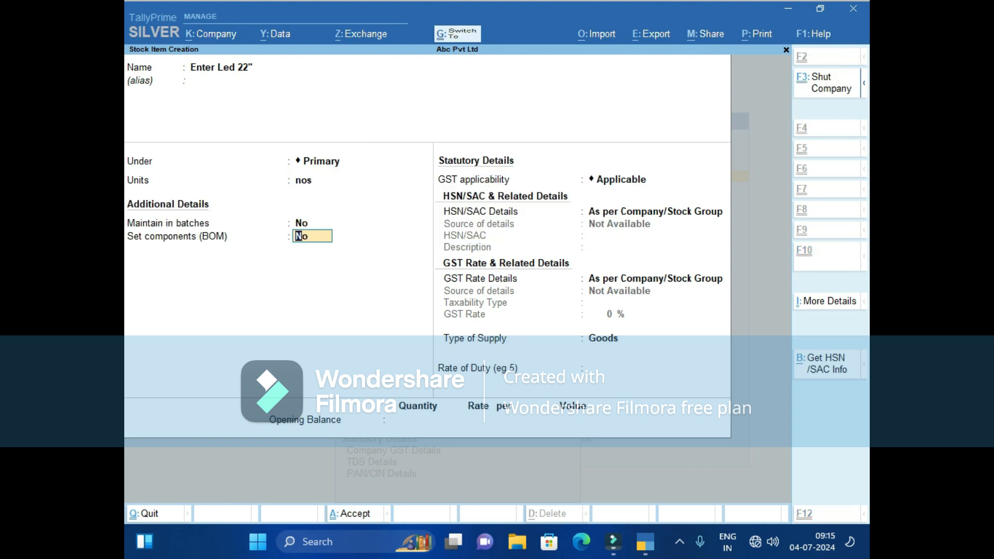
key(ctrl+a)
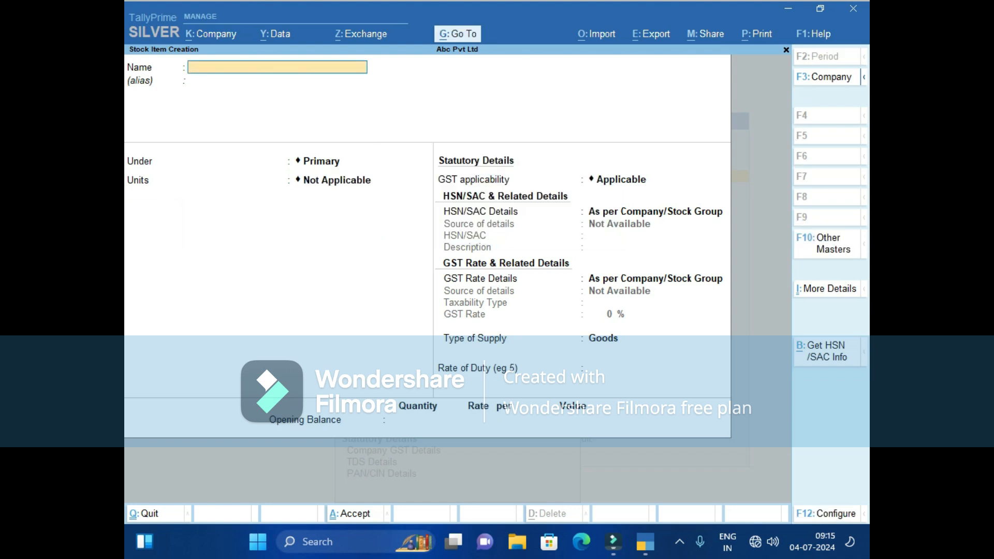
Create stock item 'Think Pad Leptop I3, 8gb Ram ,256ssd' under Primary with unit nos.
text(Think Pad Leptop)
key(Return)
key(BackSpace)
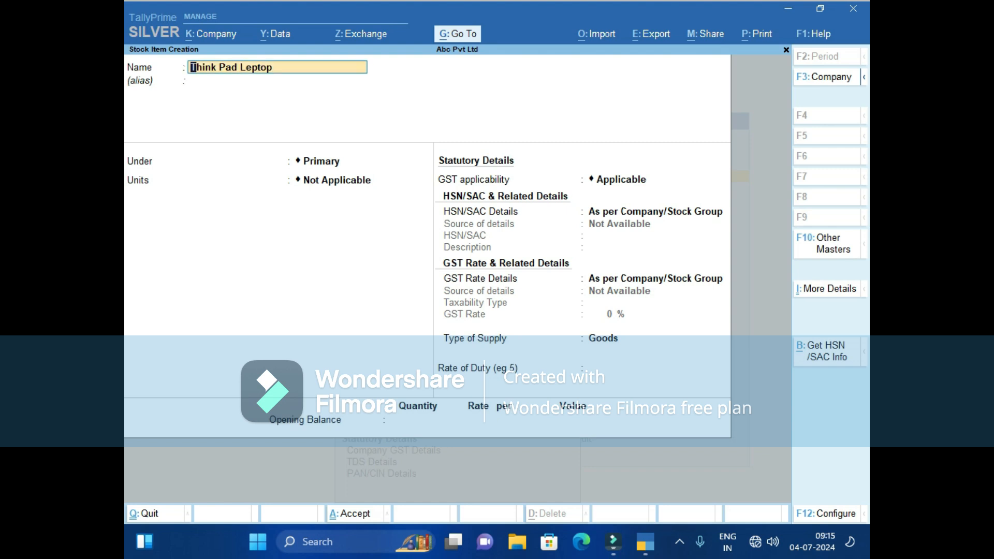
text(i)
text(3)
text(, 4)
key(BackSpace)
text(8gb Ram ,256ssd)
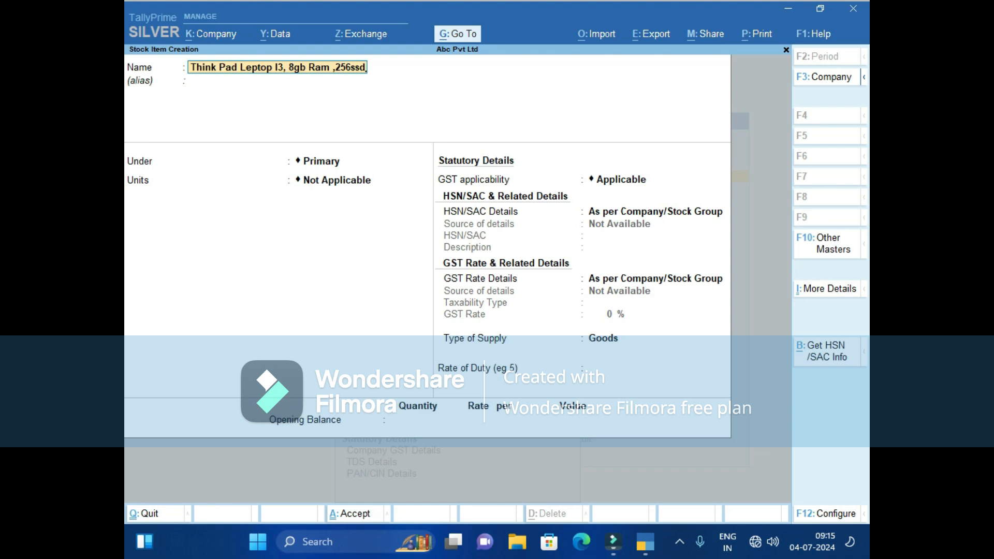
key(Return)
key(Return)
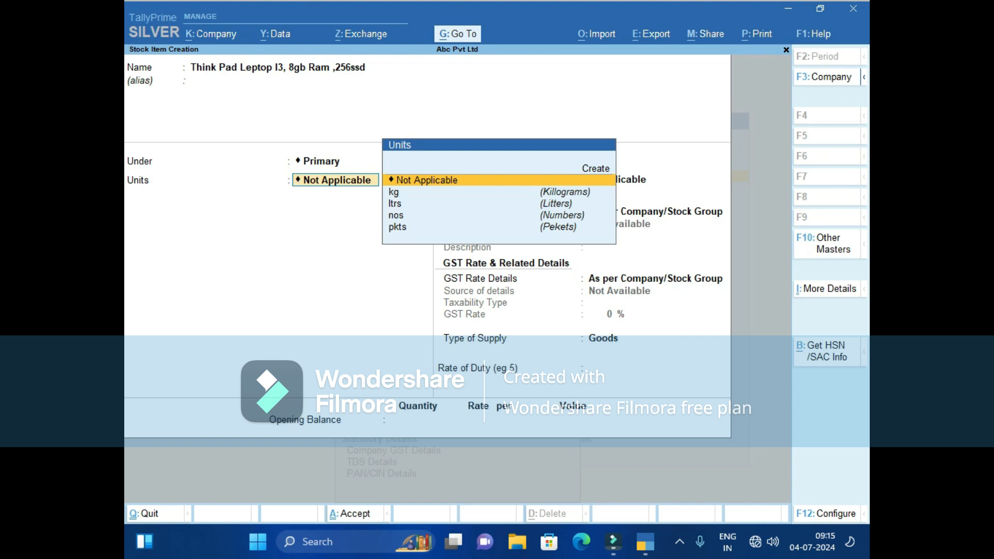
key(Down)
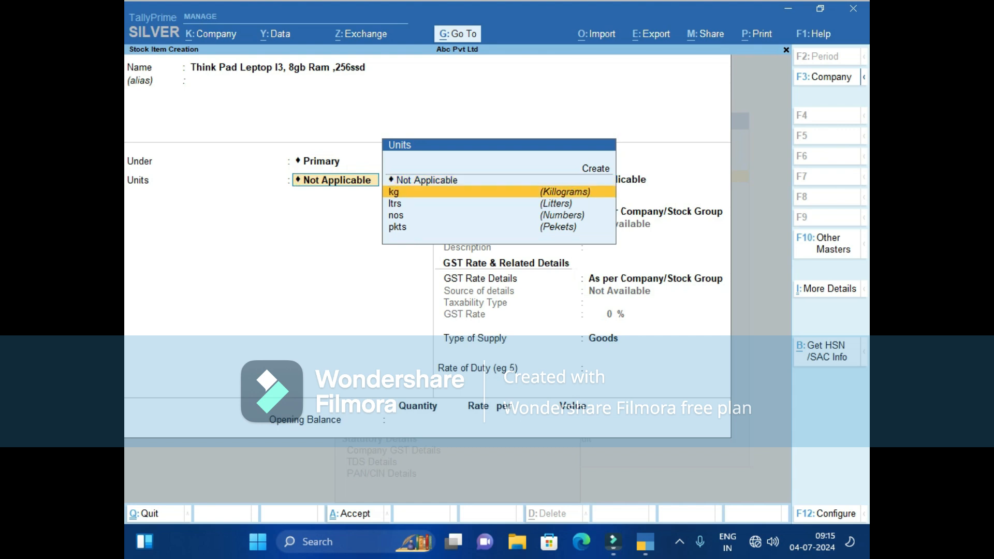
key(Down)
key(Down)
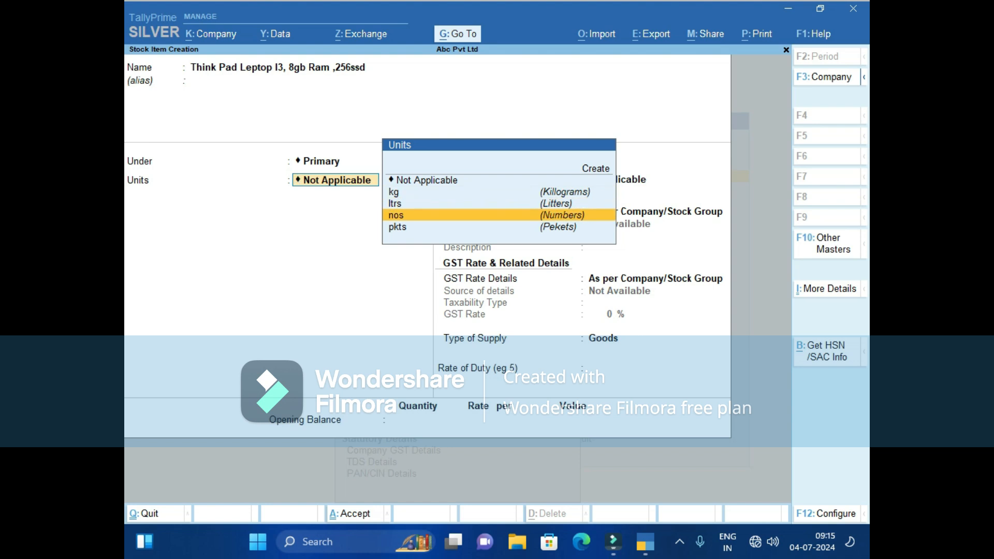
key(Return)
key(Return)
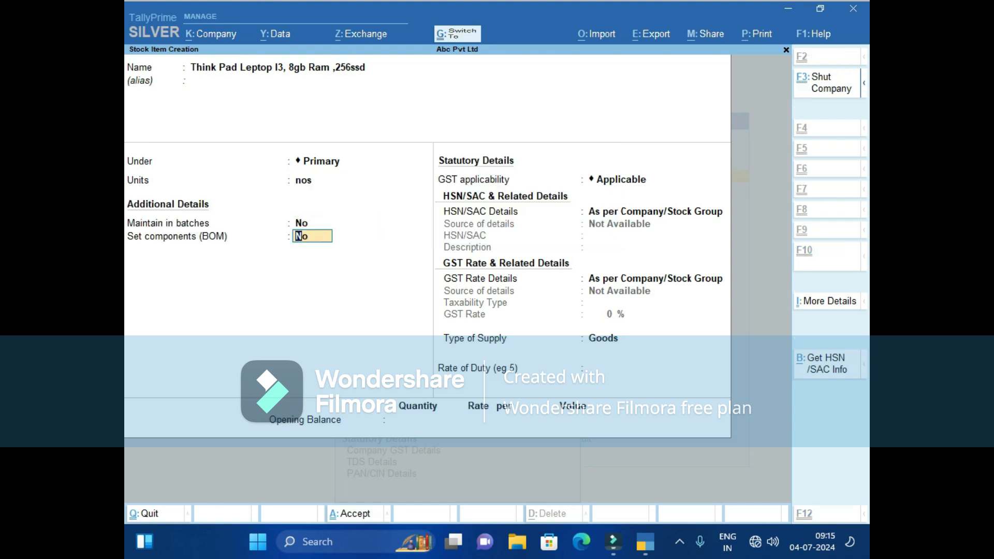
key(ctrl+a)
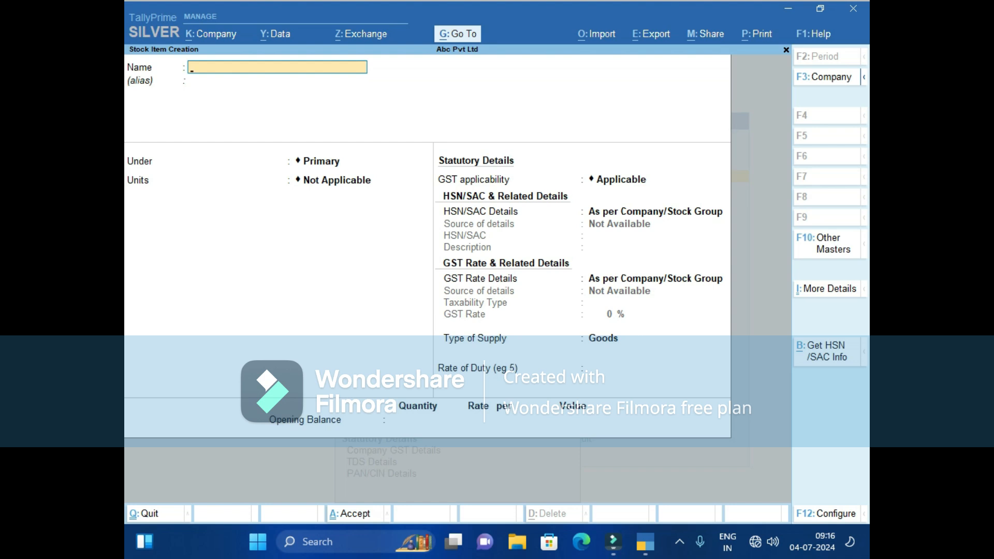
Replace the mistyped name with Dana Dar Chini, under Primary with unit kg, and save.
text(Suga)
key(BackSpace)
text(a)
key(BackSpace)
key(BackSpace)
key(BackSpace)
key(BackSpace)
key(BackSpace)
text(Dana Dar Chin)
key(Return)
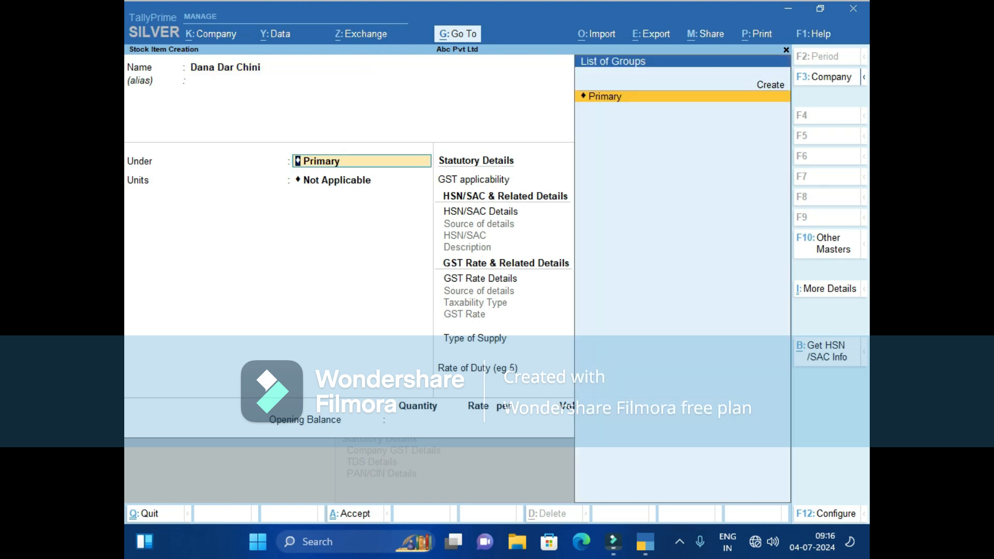
key(Return)
key(Down)
key(Down)
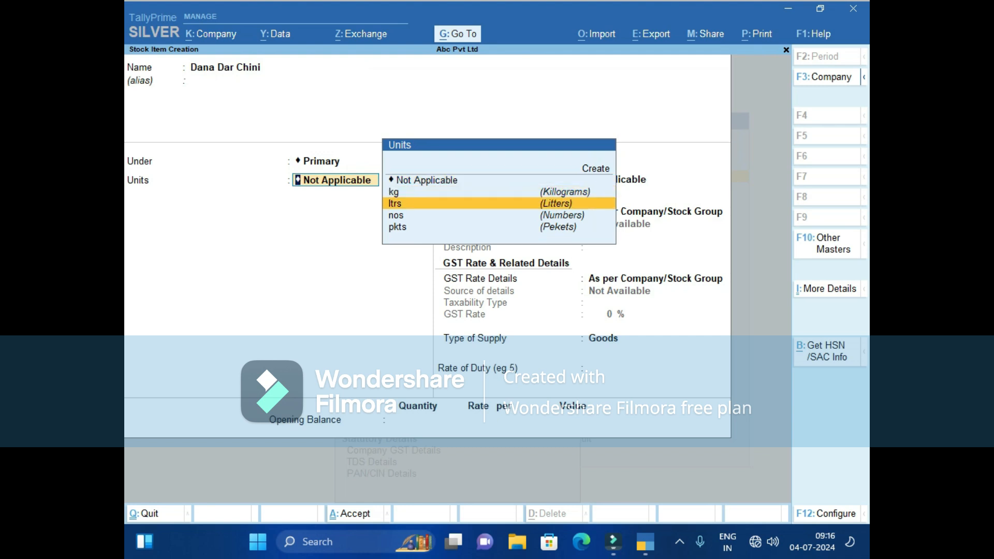
key(Down)
key(Up)
key(Up)
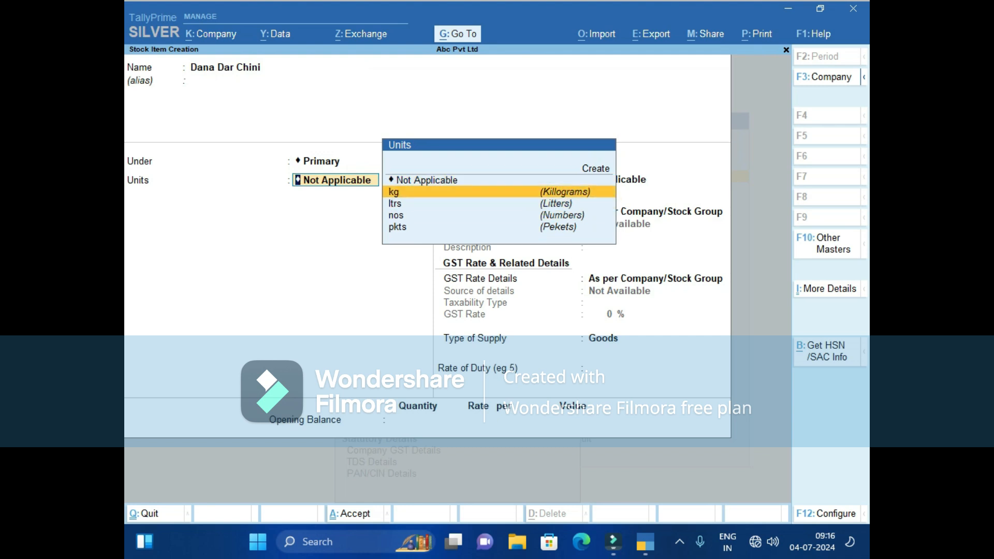
key(Return)
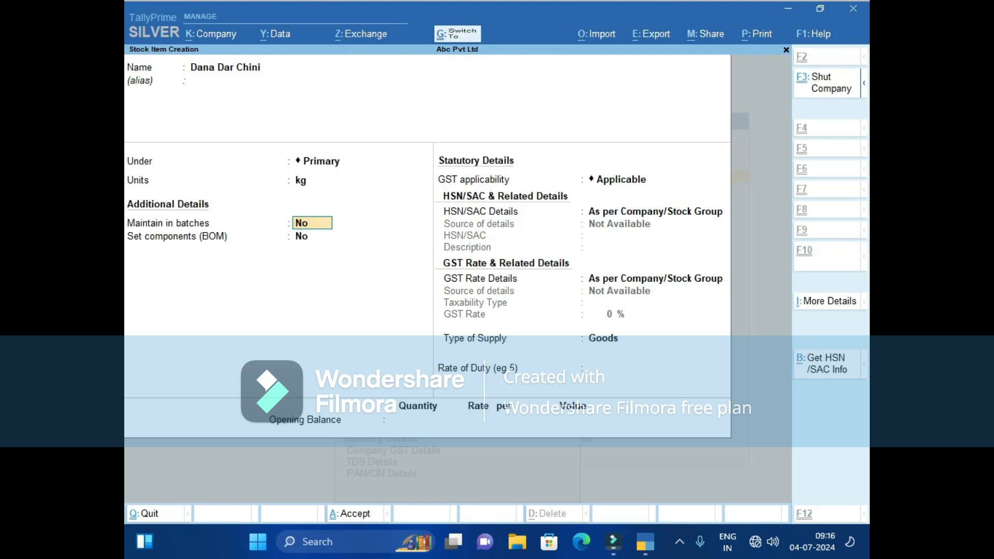
key(ctrl+a)
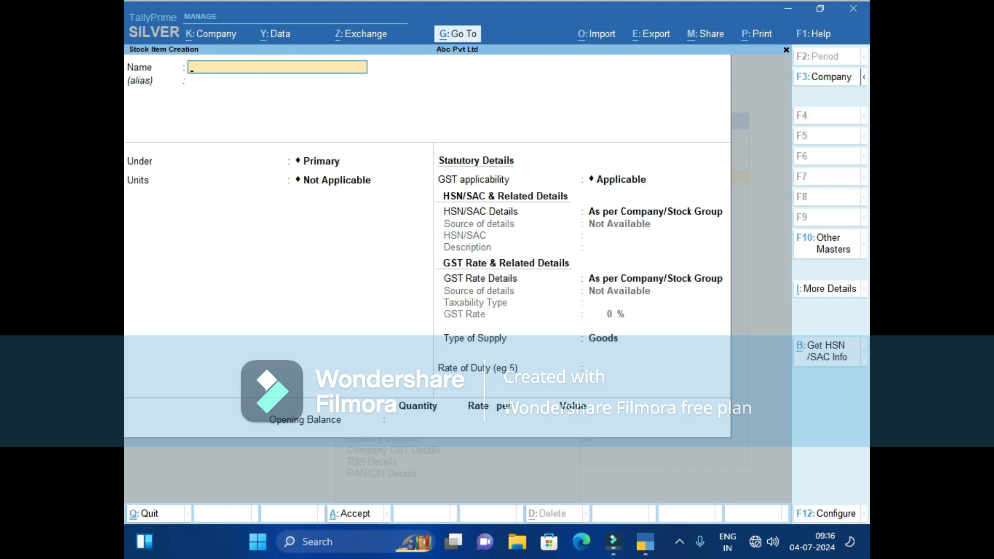
Quit Stock Item Creation and open the list of masters to alter.
key(Escape)
key(Return)
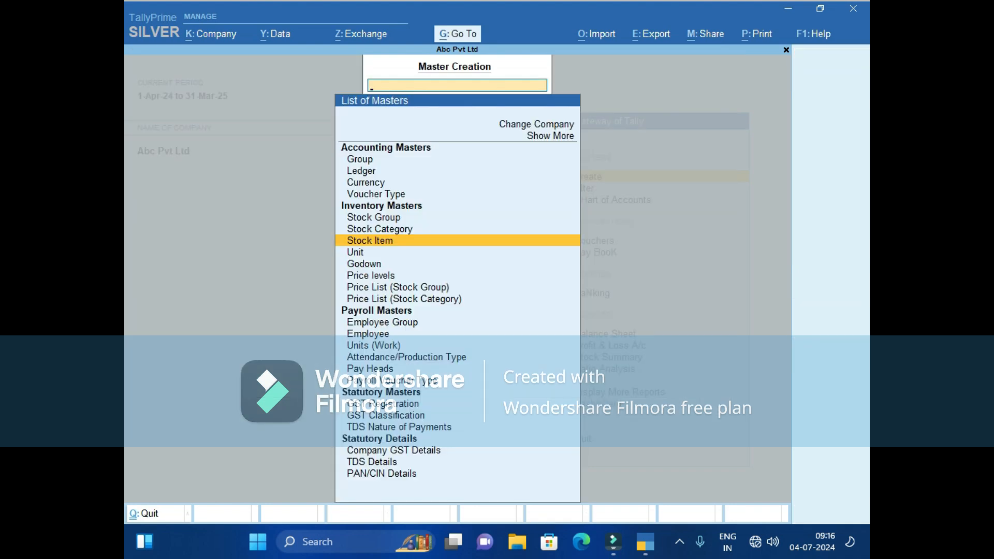
key(Escape)
key(Down)
key(Down)
key(Down)
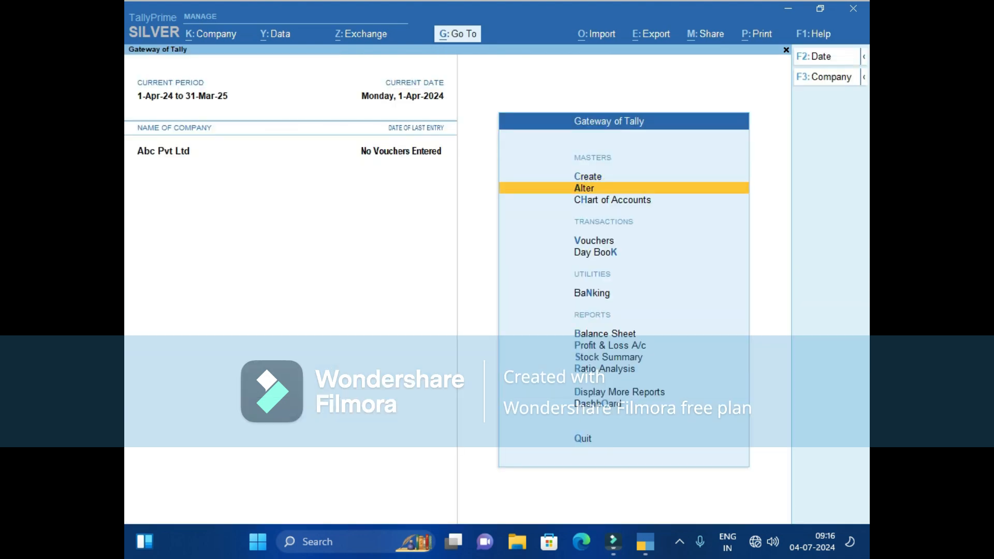
key(Up)
key(Up)
key(Return)
Review the saved units nos, kg, ltrs and pkts.
key(Down)
key(Down)
key(Down)
key(Down)
key(Down)
key(Down)
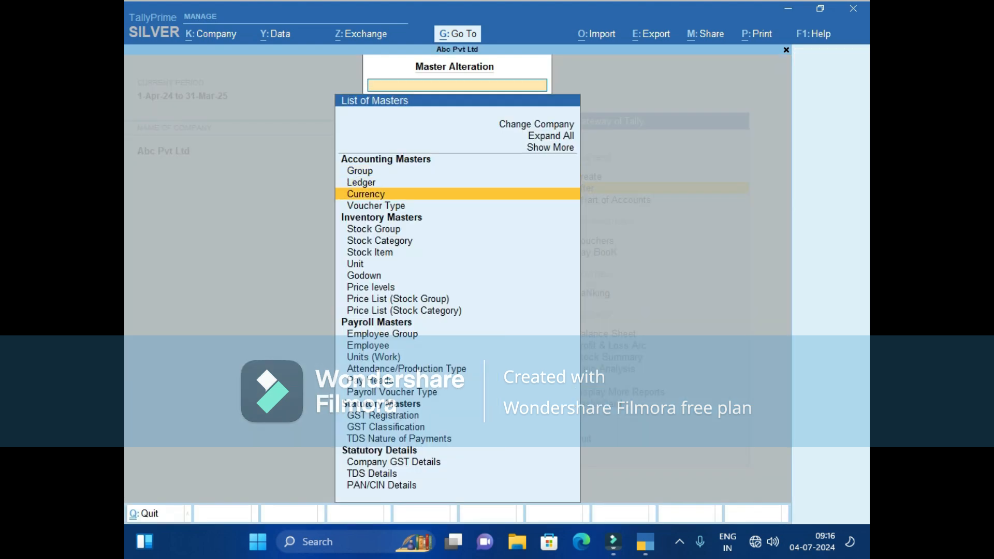
key(Down)
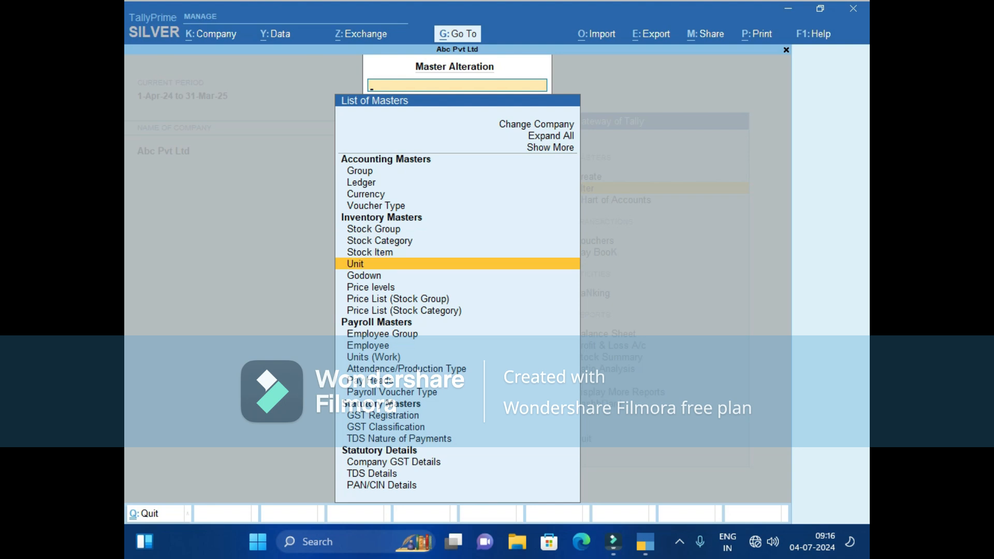
key(Return)
key(Down)
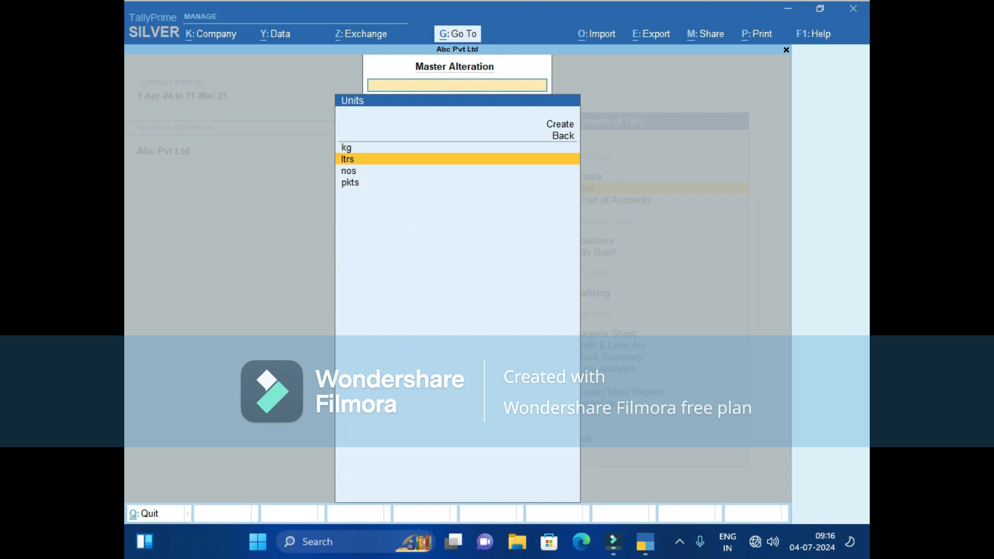
key(Down)
key(Down)
key(Escape)
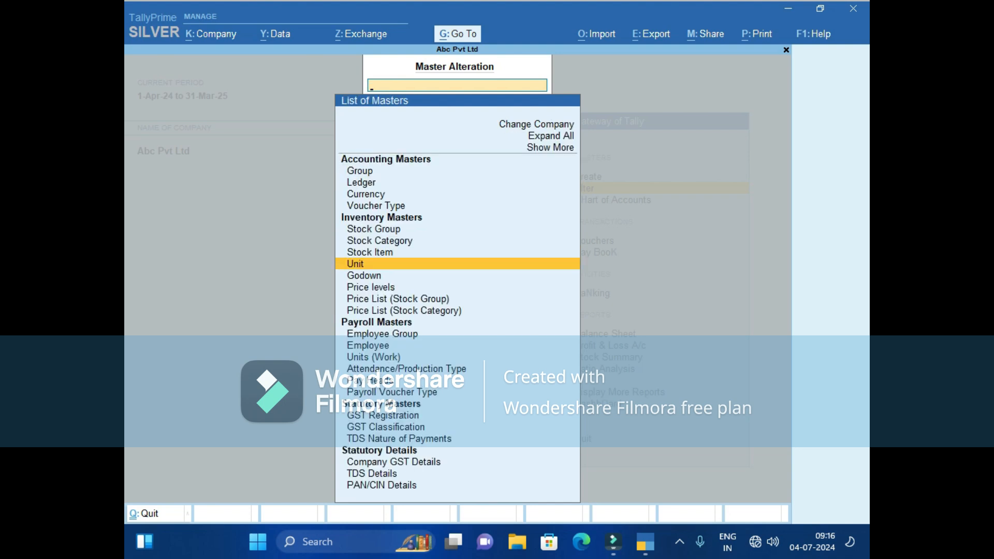
Review the four created stock items, then return to Gateway of Tally.
key(Up)
key(Return)
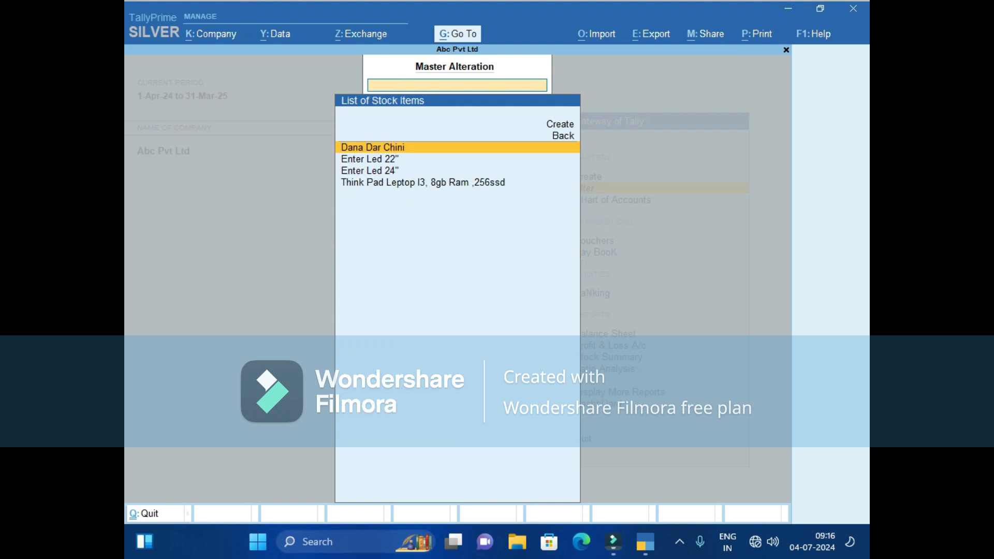
key(Down)
key(Down)
key(Down)
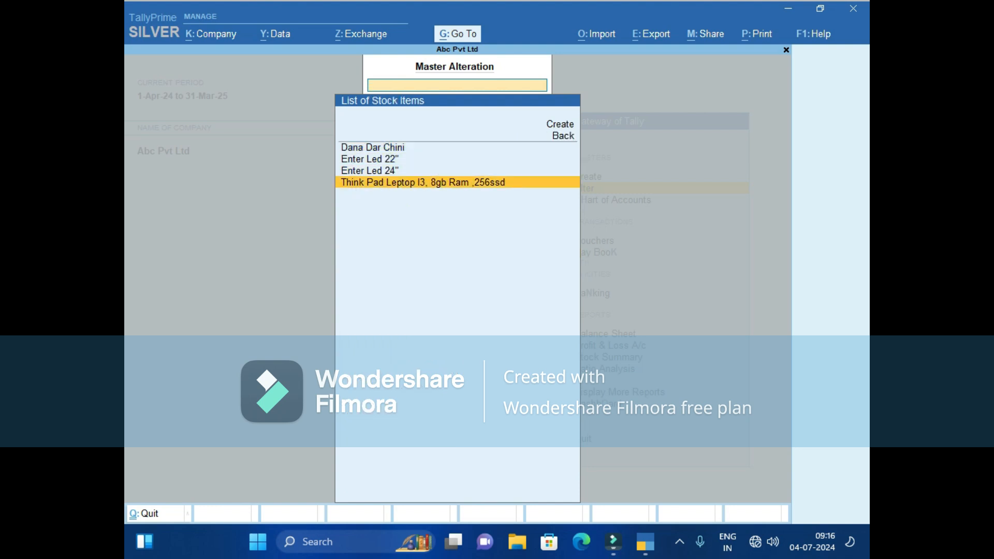
key(Up)
key(Up)
key(Up)
key(Up)
key(Return)
key(Escape)
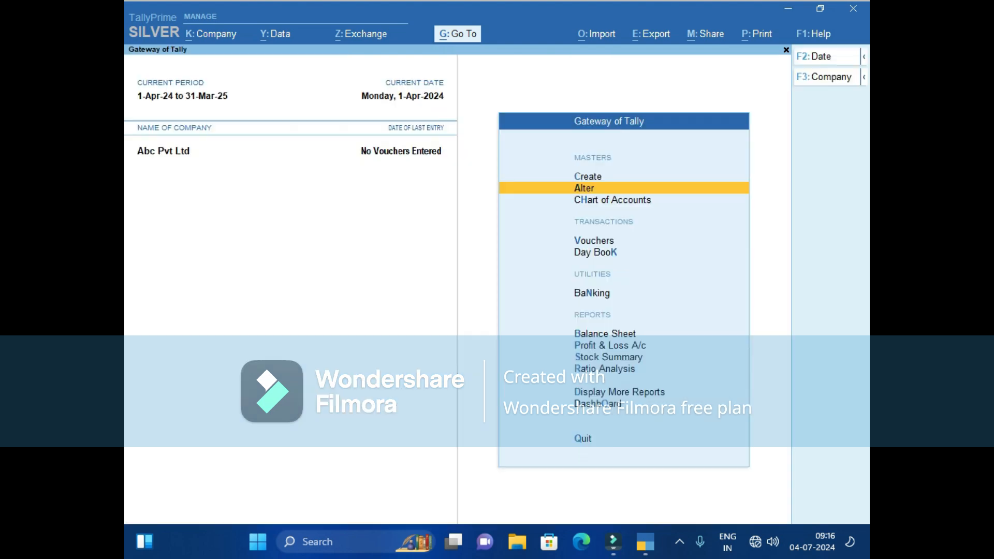
key(Up)
key(Down)
key(Up)
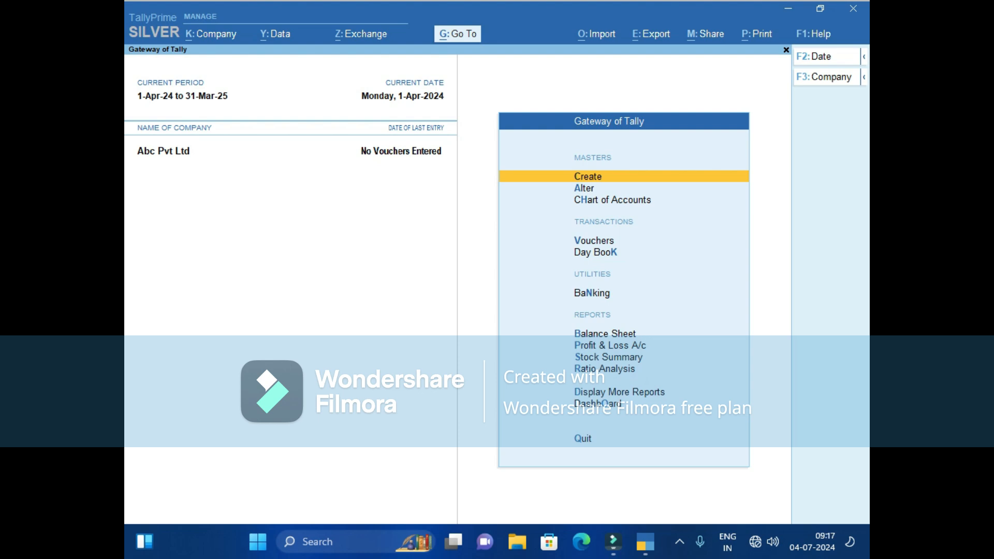
key(Down)
key(Down)
key(Down)
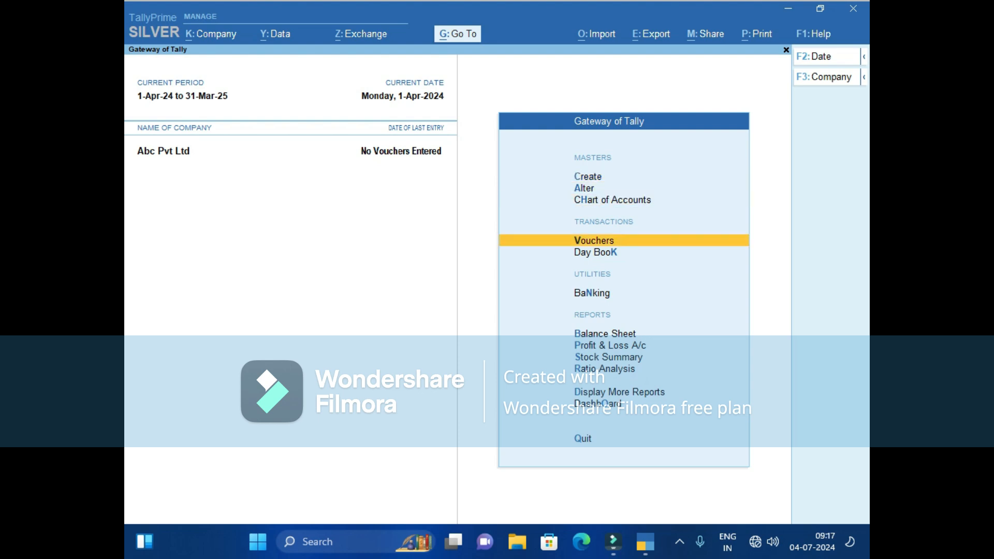
Start Purchase voucher No. 1 and enter 6.4 as its date.
key(Return)
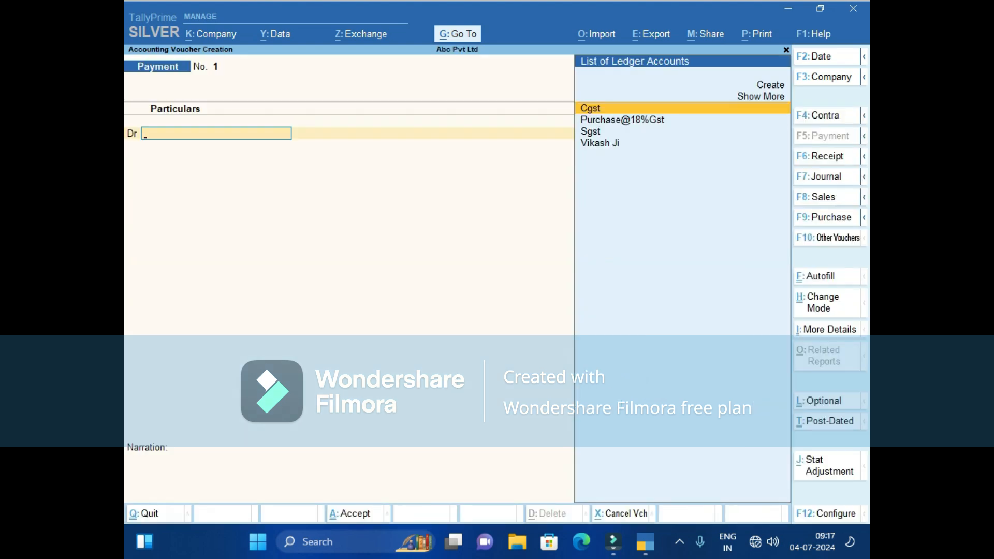
key(F9)
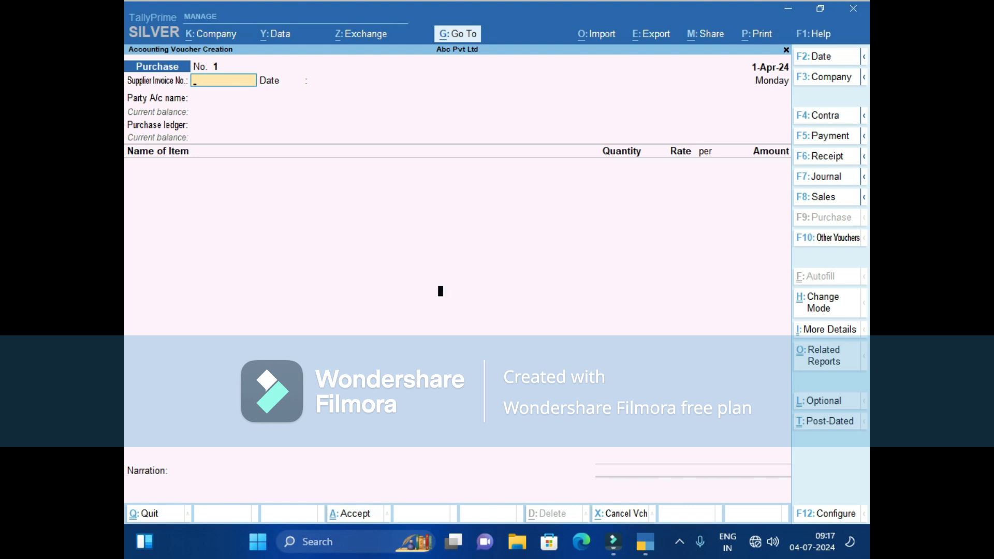
key(F2)
text(6.4)
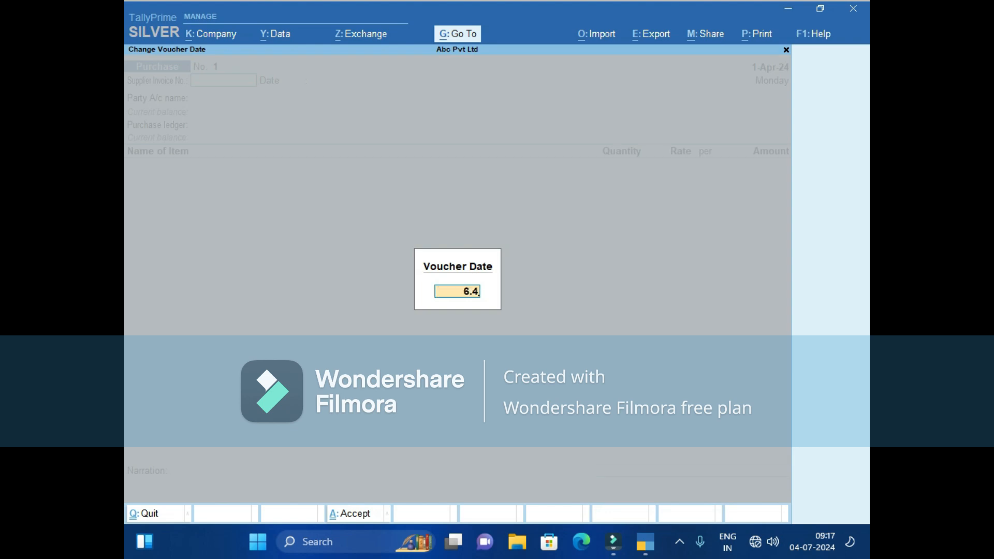
Date the purchase 6-Apr-24, with Vikash Ji as party and Purchase@18%Gst ledger.
key(Return)
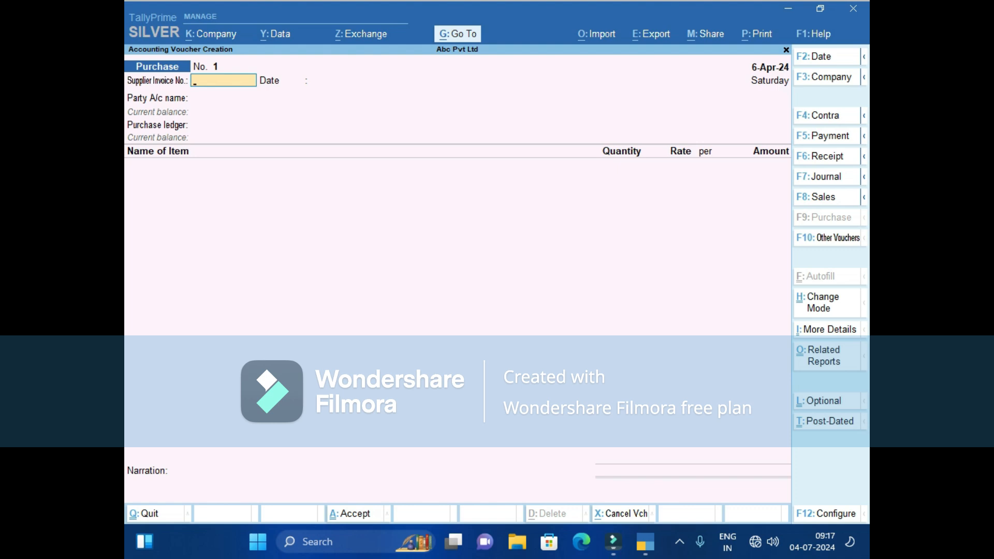
key(Return)
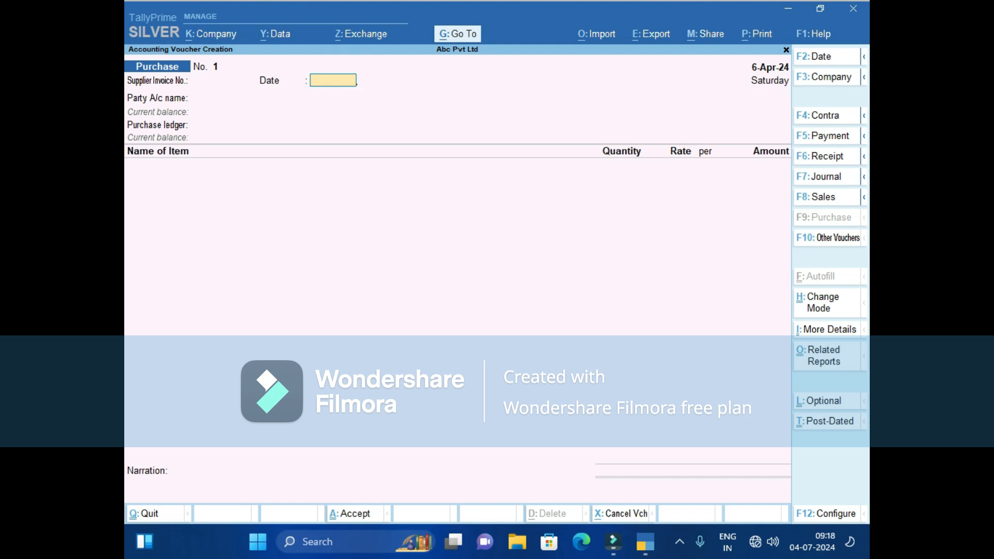
key(Return)
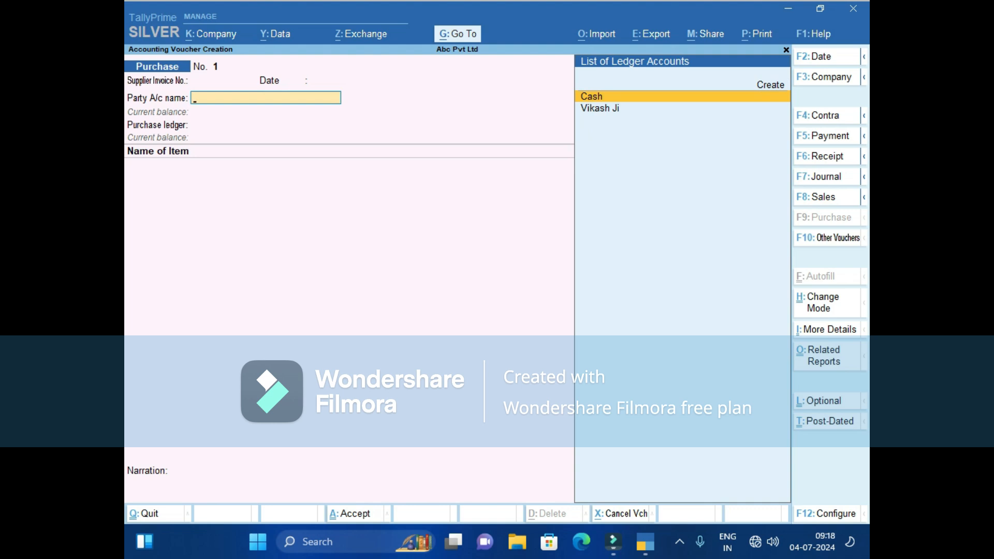
key(Down)
key(Return)
key(Return)
key(Return)
key(Return)
key(Return)
key(Return)
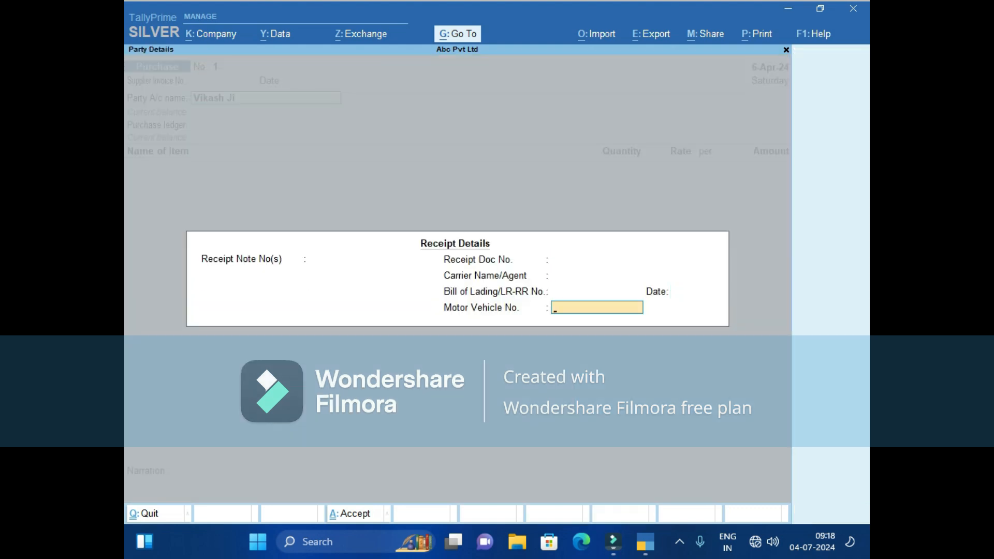
key(Return)
key(Return)
key(Return)
key(Return)
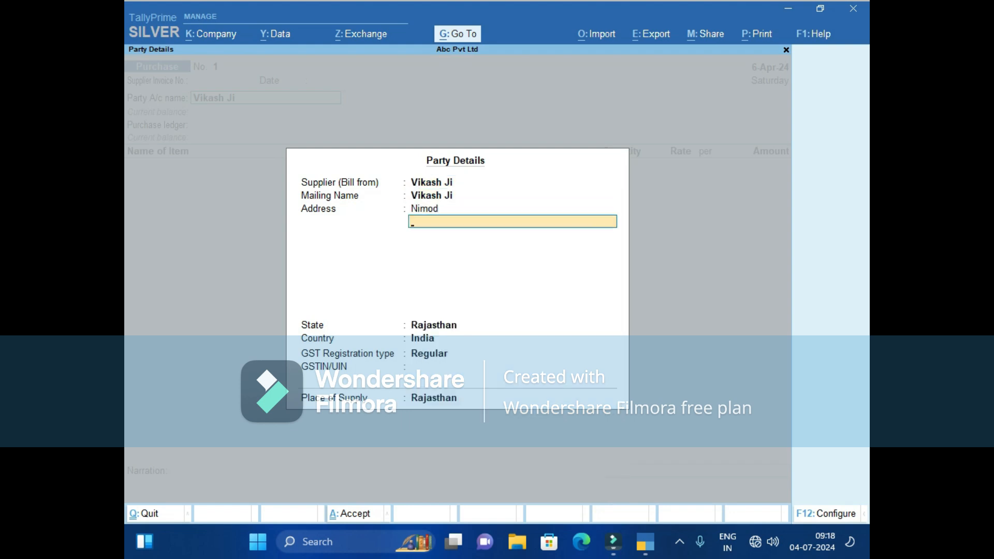
key(Return)
key(Return)
key(Return)
key(Return)
key(Return)
key(Return)
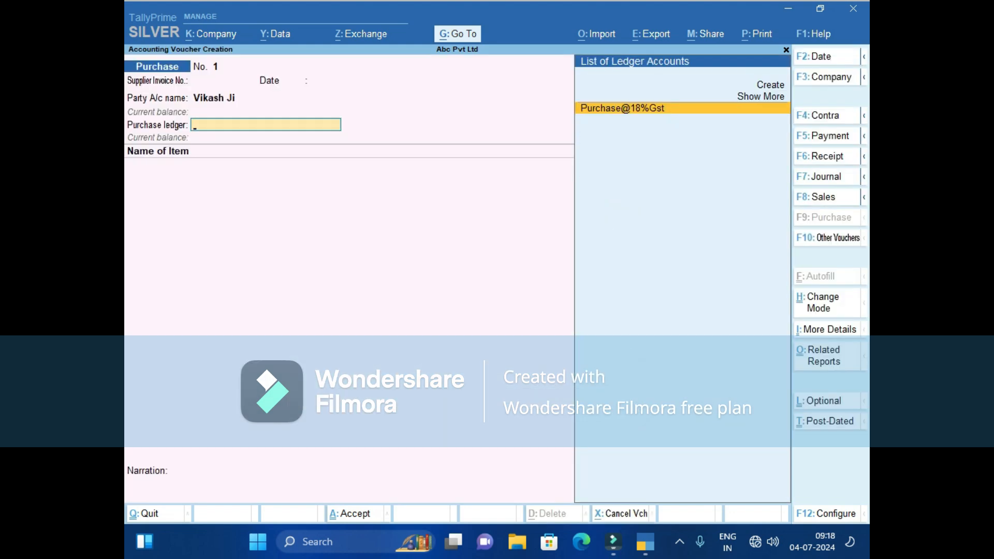
key(Return)
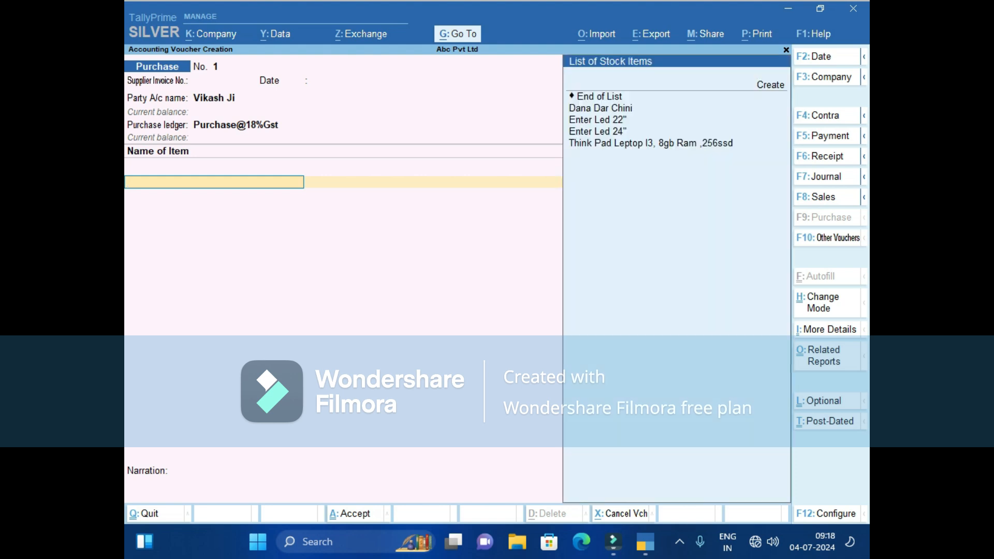
Add Dana Dar Chini 200 kg at 40 and Enter Led 22" 5 nos at 3,500.
key(Down)
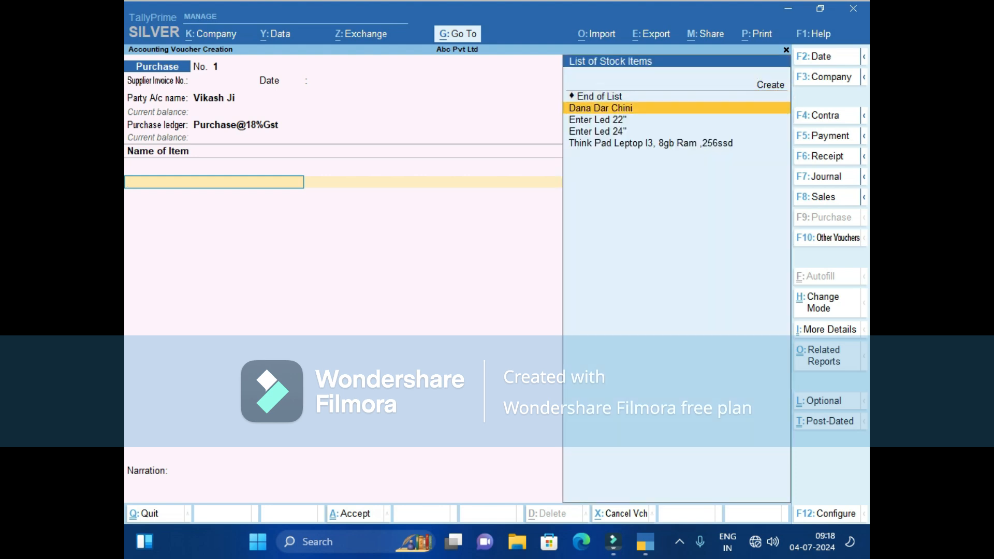
key(Return)
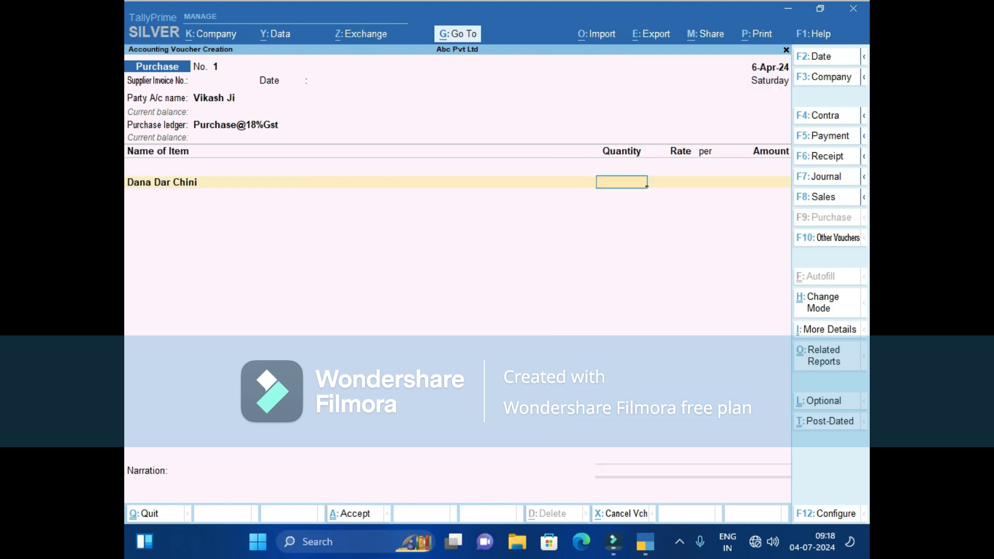
text(200)
key(Return)
text(40)
key(Return)
key(Return)
key(Return)
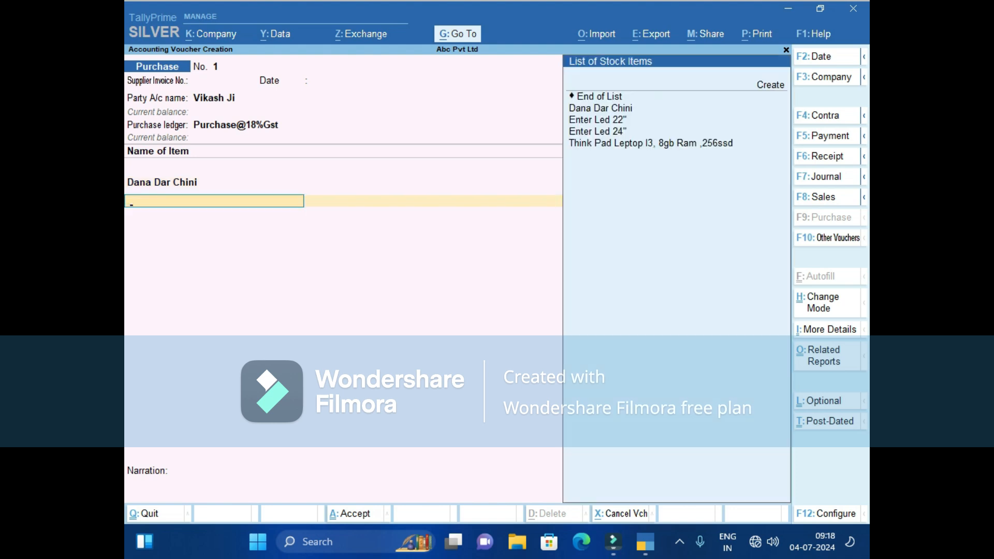
key(Down)
key(Down)
key(Down)
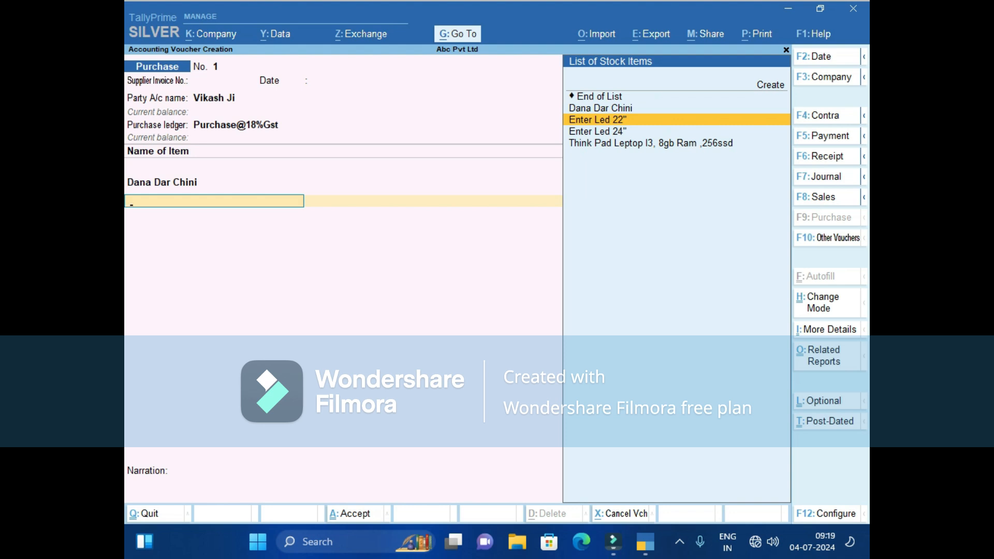
key(Return)
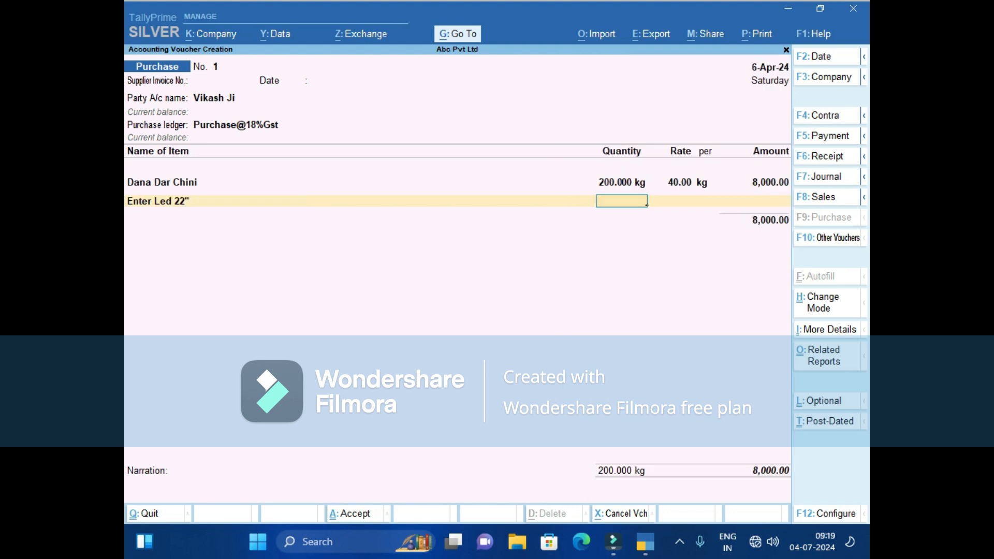
text(5)
key(Return)
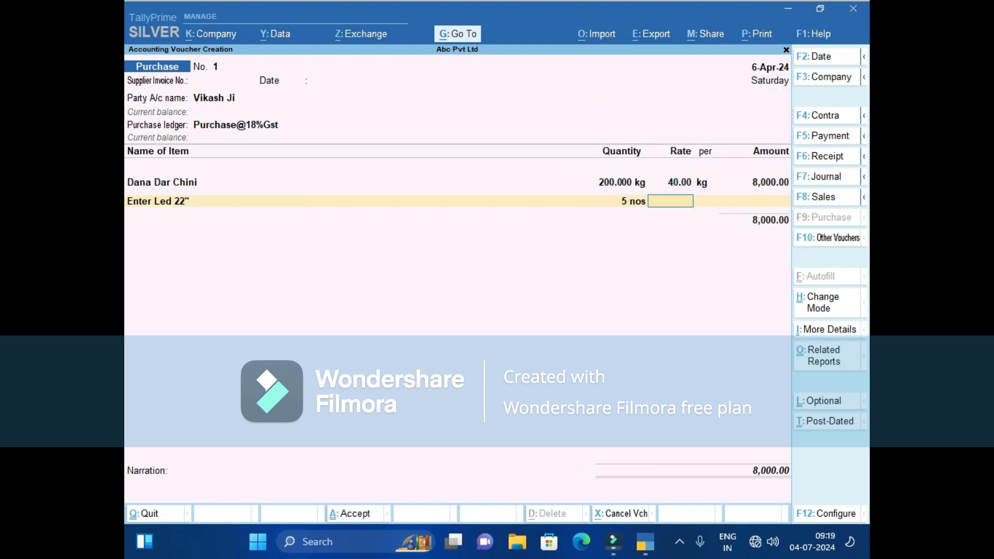
text(3500)
key(Return)
key(Return)
key(Return)
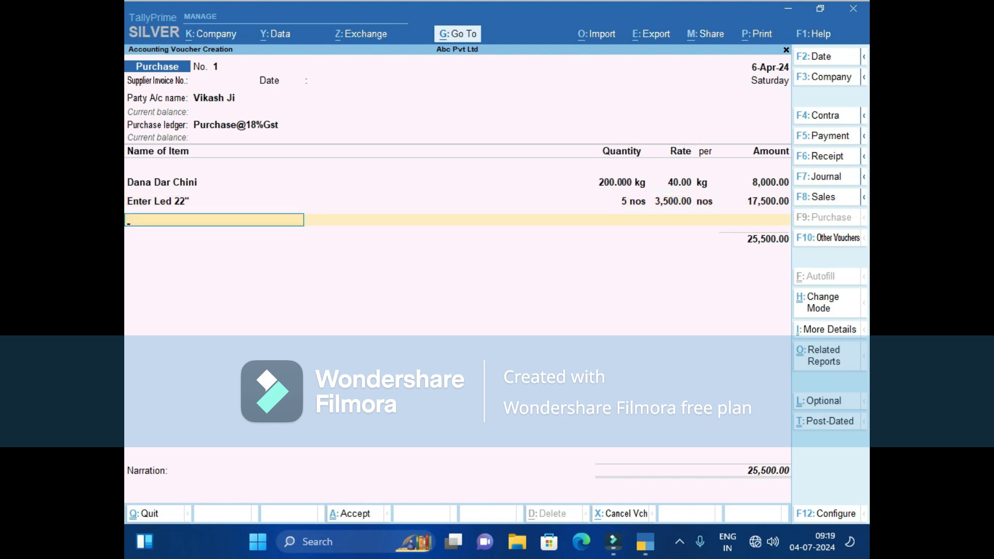
Add Enter Led 24" 5 nos at 4,200 and the Think Pad laptop 2 nos at 15,500.
text(E)
key(Down)
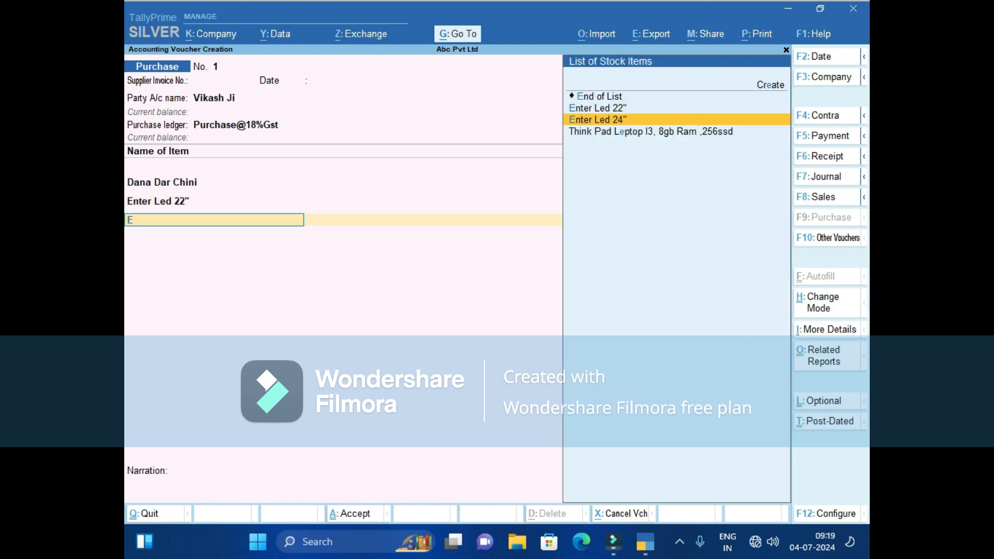
key(Return)
text(5)
key(Return)
text(4,2)
text(00)
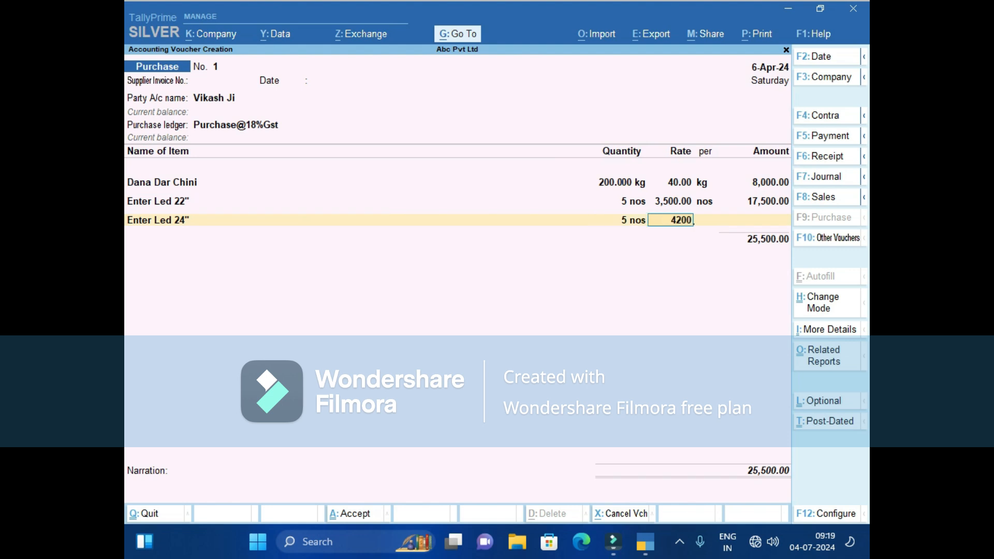
key(Return)
key(Return)
key(Return)
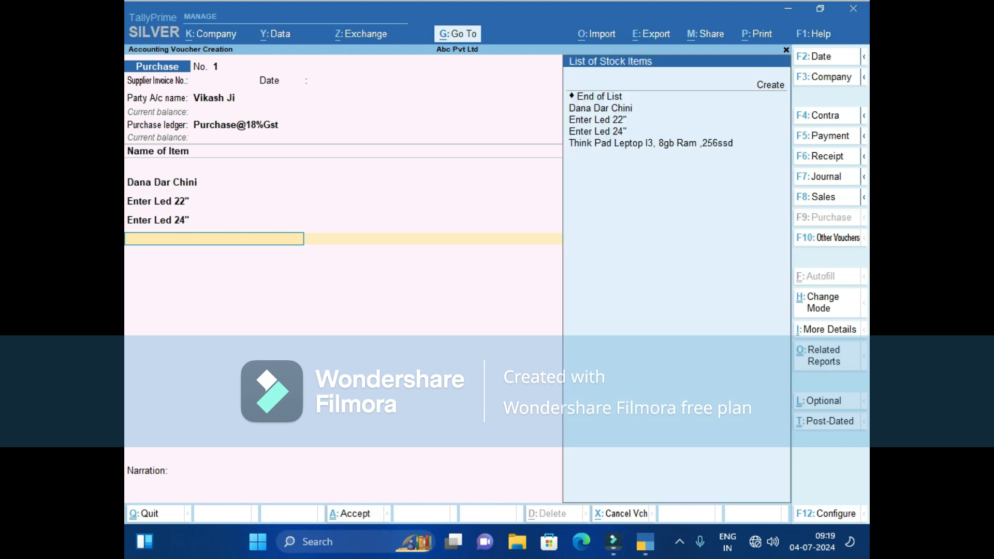
key(Return)
text(2)
key(Return)
text(155)
text(00)
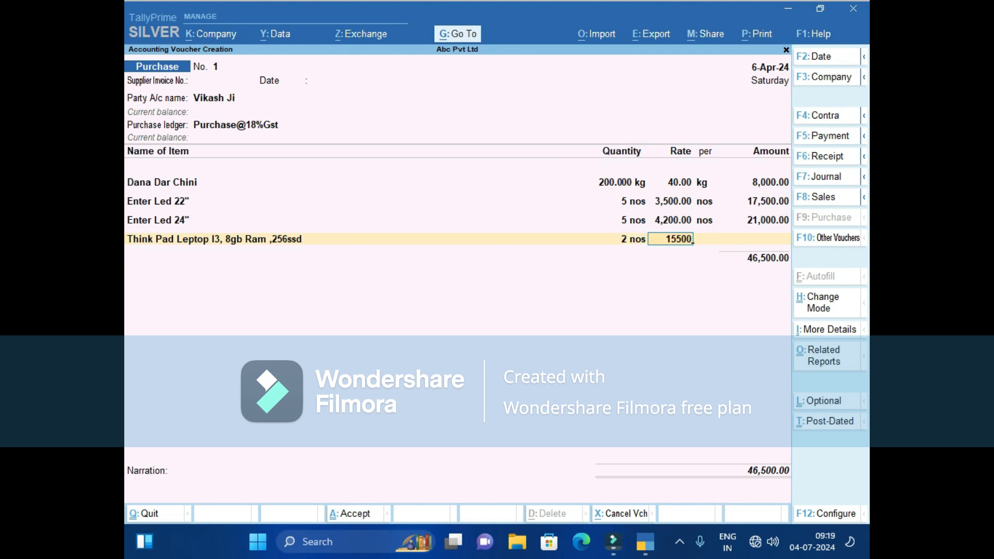
key(Return)
key(Return)
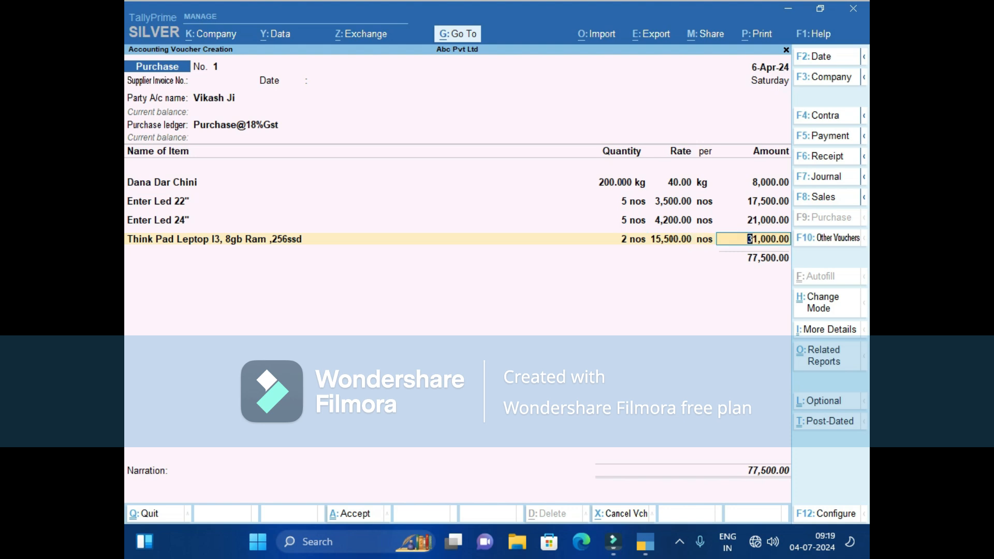
Review the item rows' quantities, then end item entry at a ledger line below the 77,500.00 subtotal.
click(621, 183)
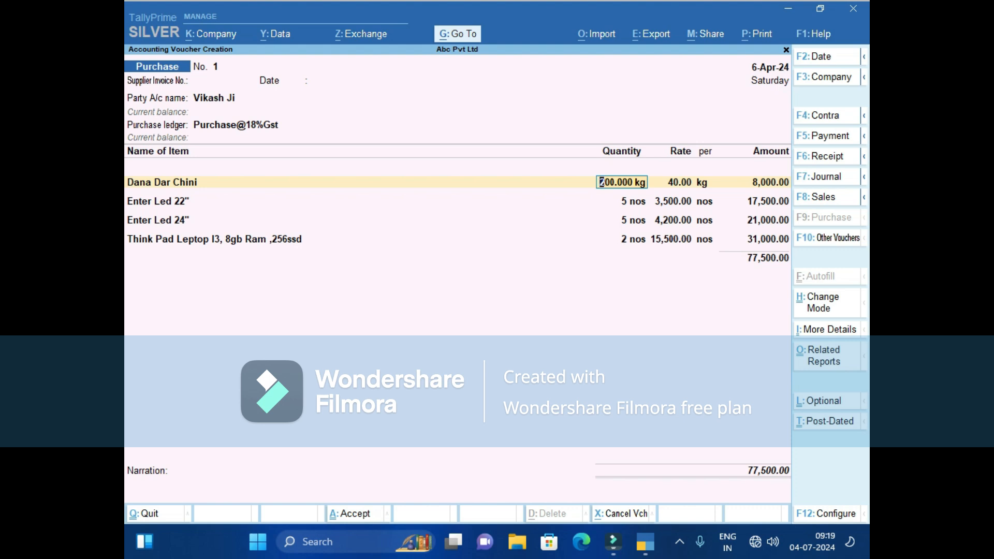
click(622, 239)
key(Up)
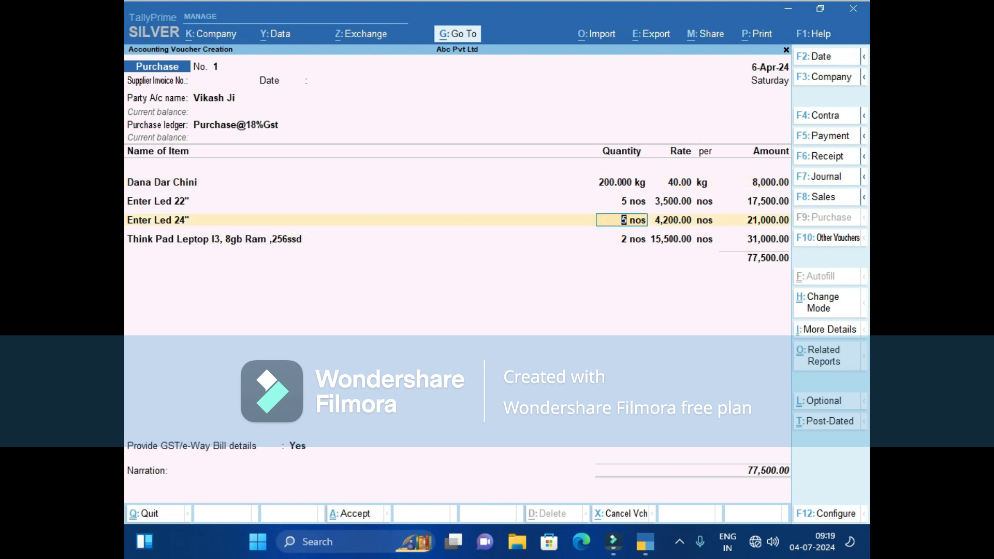
key(Up)
key(Down)
key(Down)
key(Down)
key(Return)
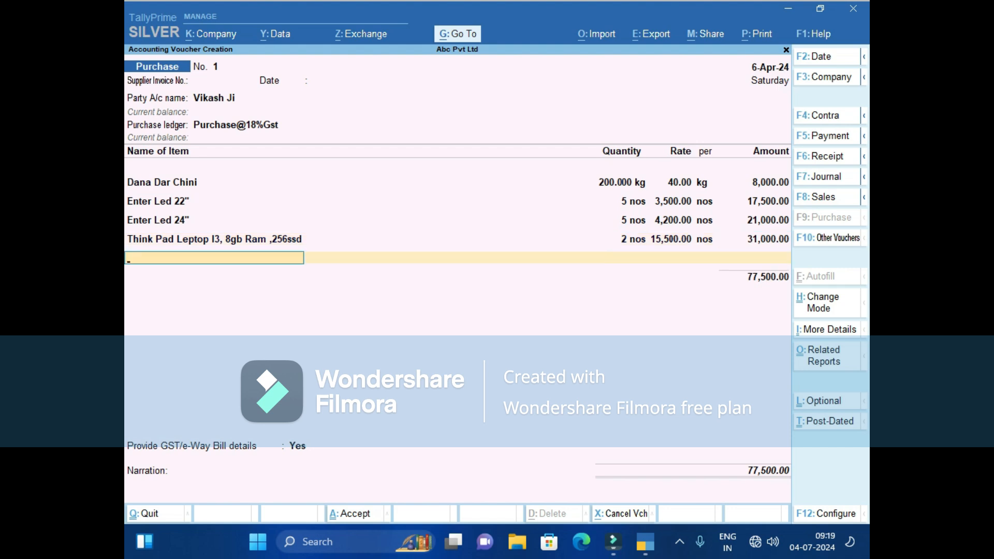
key(Return)
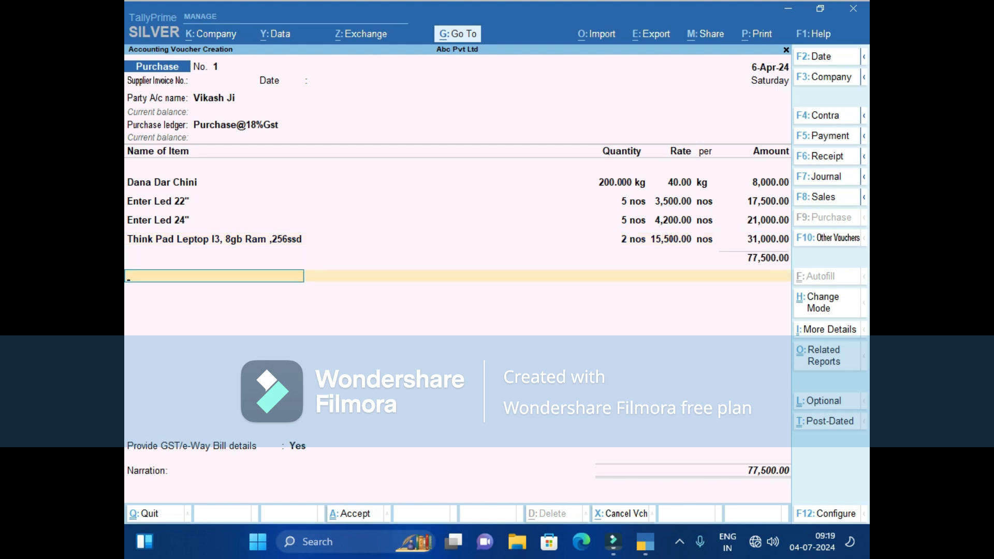
key(Up)
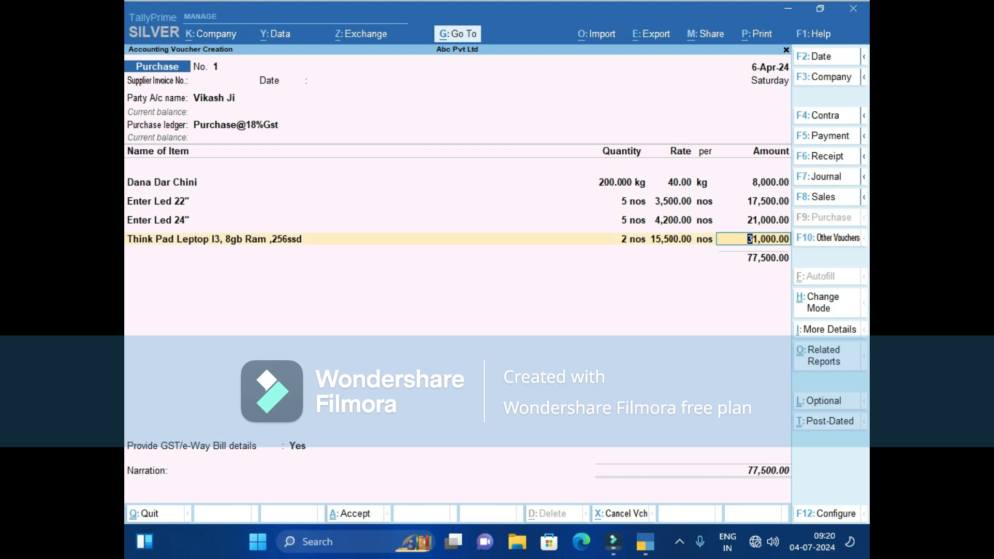
key(Return)
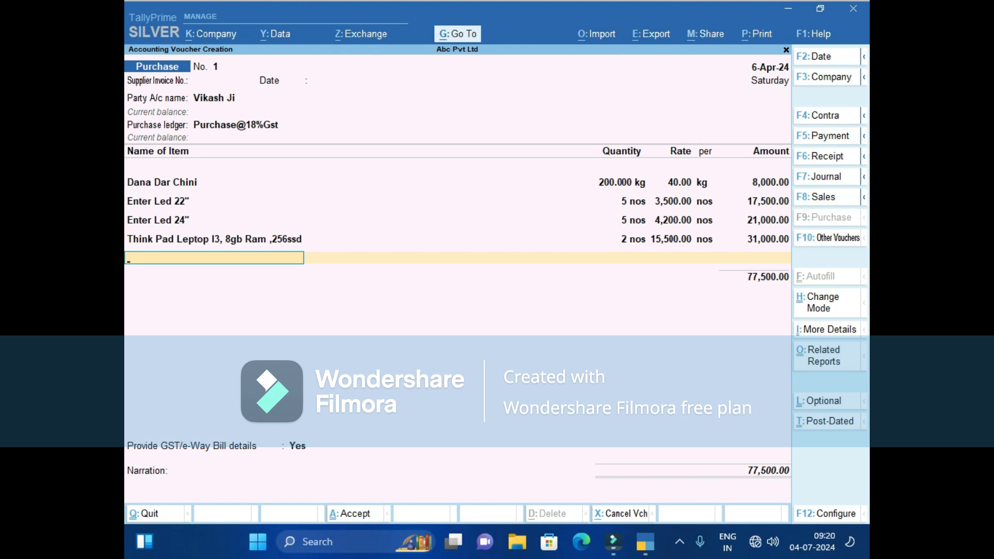
key(Return)
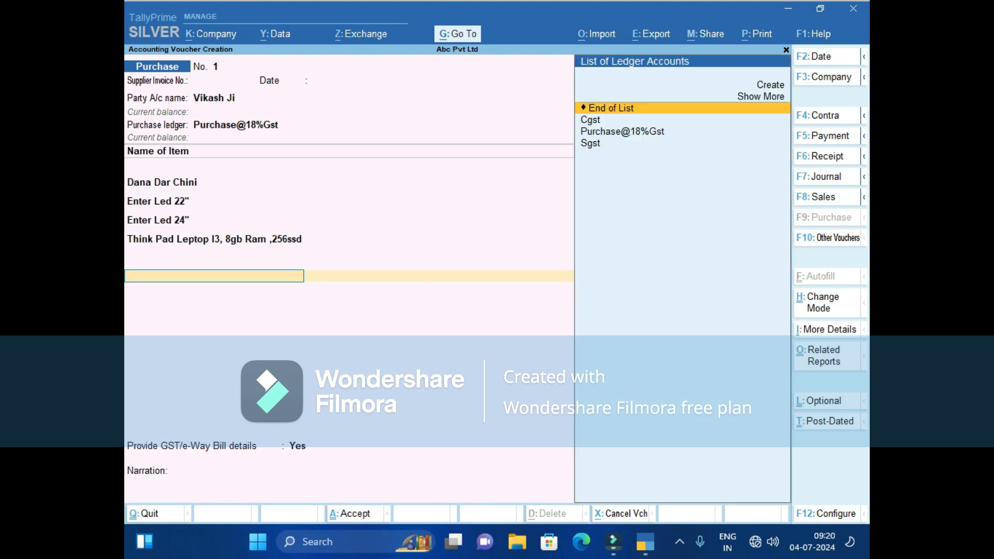
Add Sgst and Cgst tax ledgers at 6,975.00 each, bringing the voucher total to 91,450.00.
key(Down)
key(Down)
key(Down)
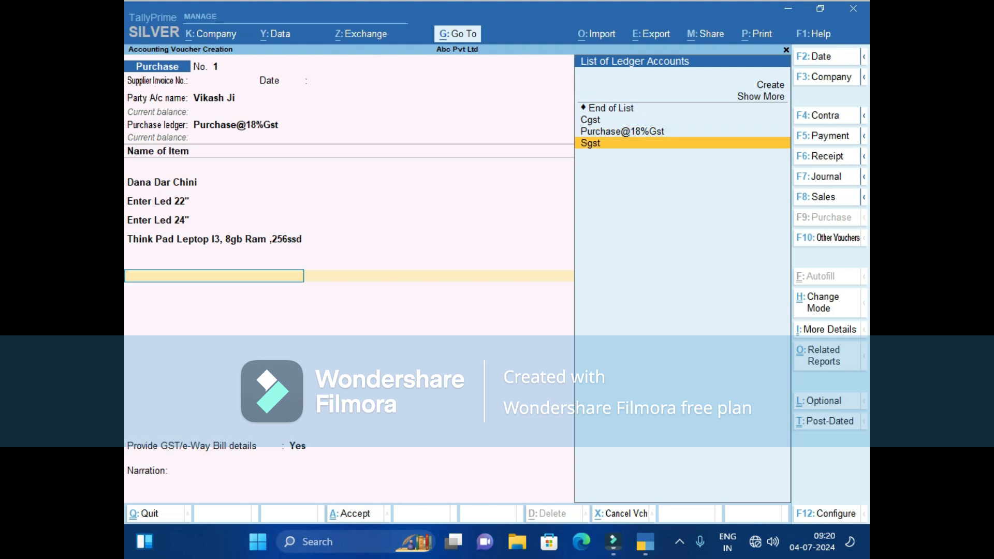
key(Return)
key(Return)
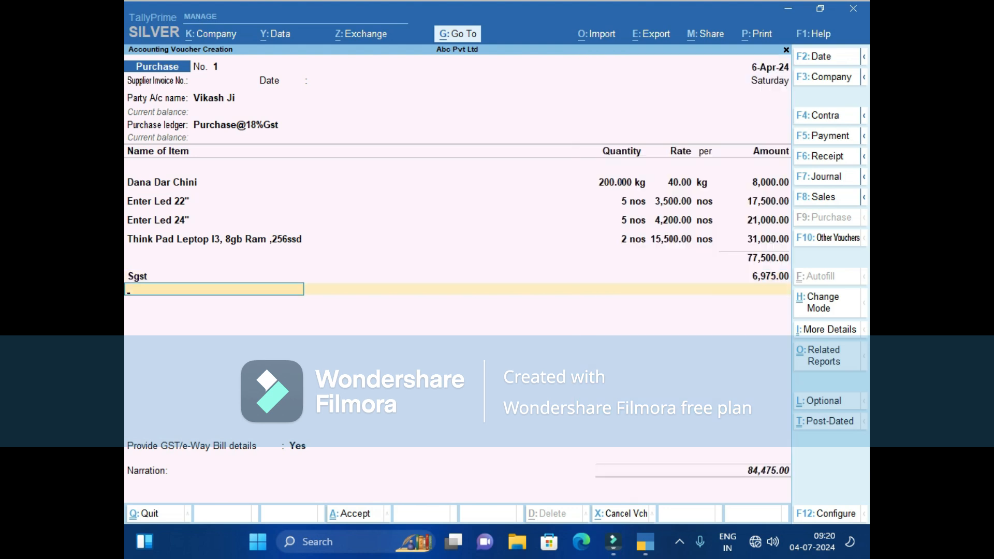
text(Cg)
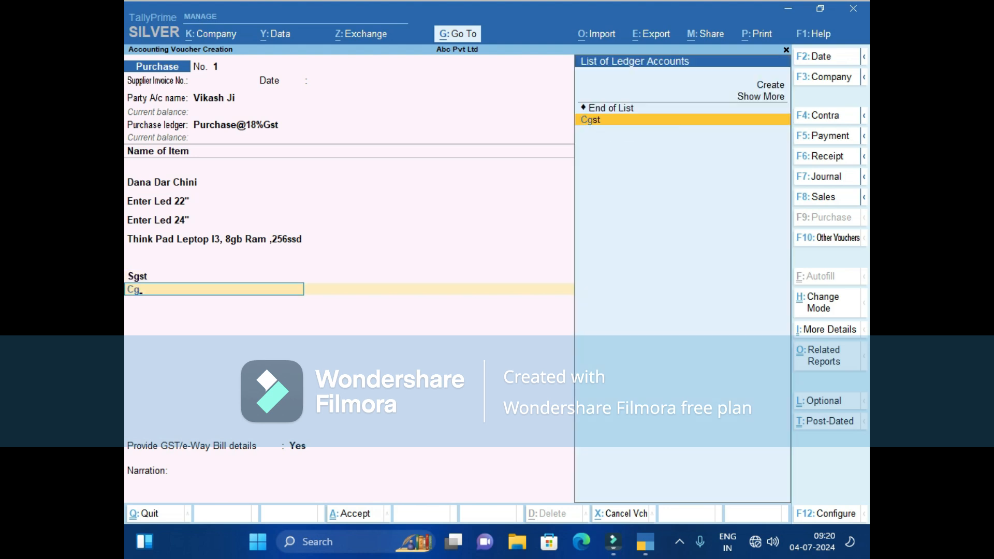
key(Return)
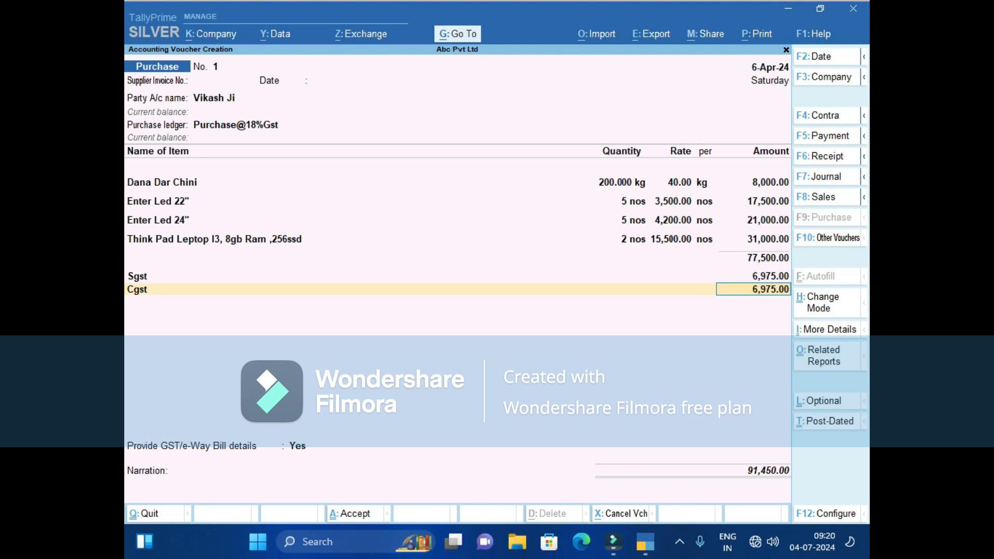
Change Dana Dar Chini's rate to 41.00, raising Sgst and Cgst to 6,993.00 each.
click(672, 220)
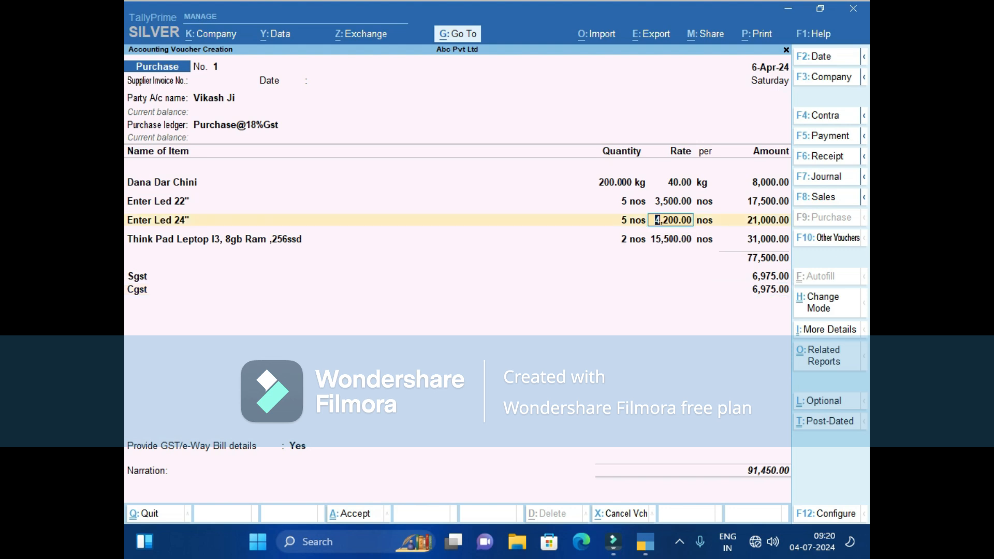
click(672, 182)
text(41)
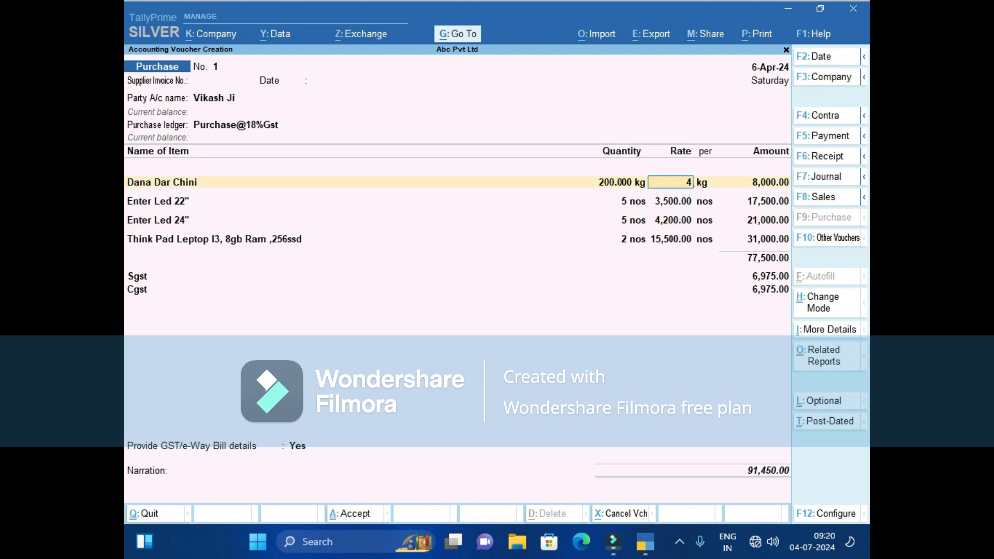
key(Return)
key(Return)
key(Return)
key(Return)
key(Return)
key(Return)
key(Return)
key(Return)
key(Return)
key(Return)
key(Return)
key(Return)
key(Return)
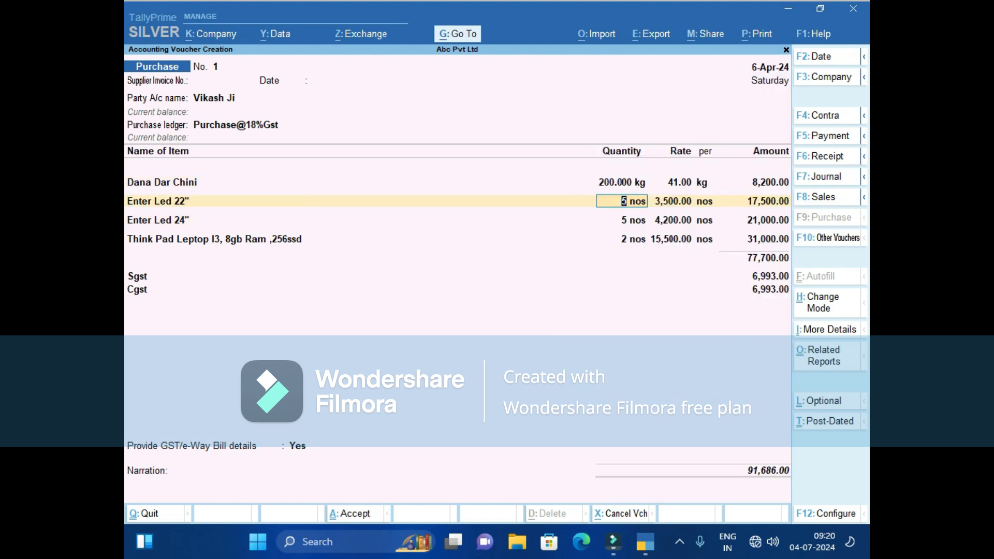
key(Return)
key(Return)
key(Return)
key(Return)
key(Return)
key(Return)
key(Return)
key(Return)
key(Return)
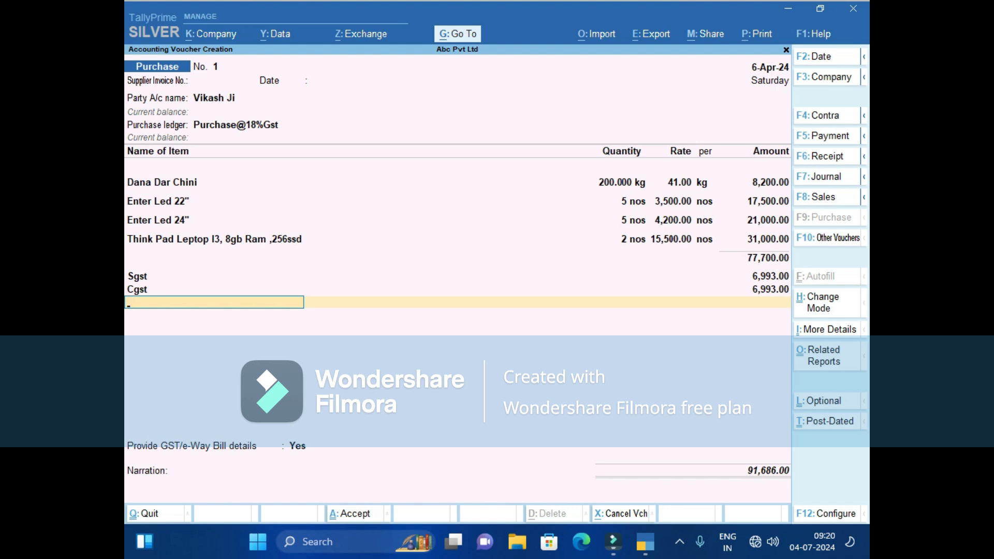
Create a 'Round off' ledger under Indirect Expenses from within the voucher.
key(alt+c)
text(Round off)
key(Return)
key(Return)
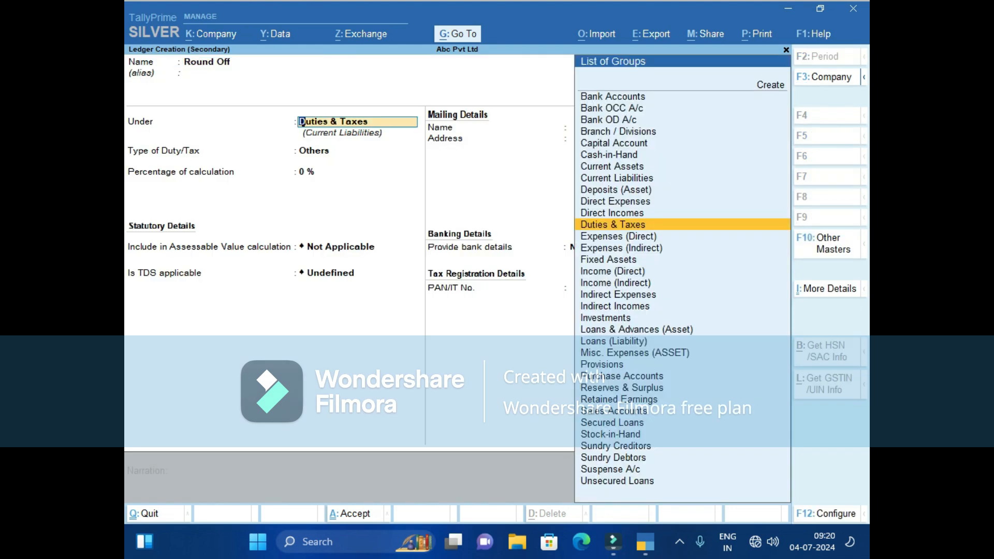
text(In)
key(Up)
key(Up)
key(Return)
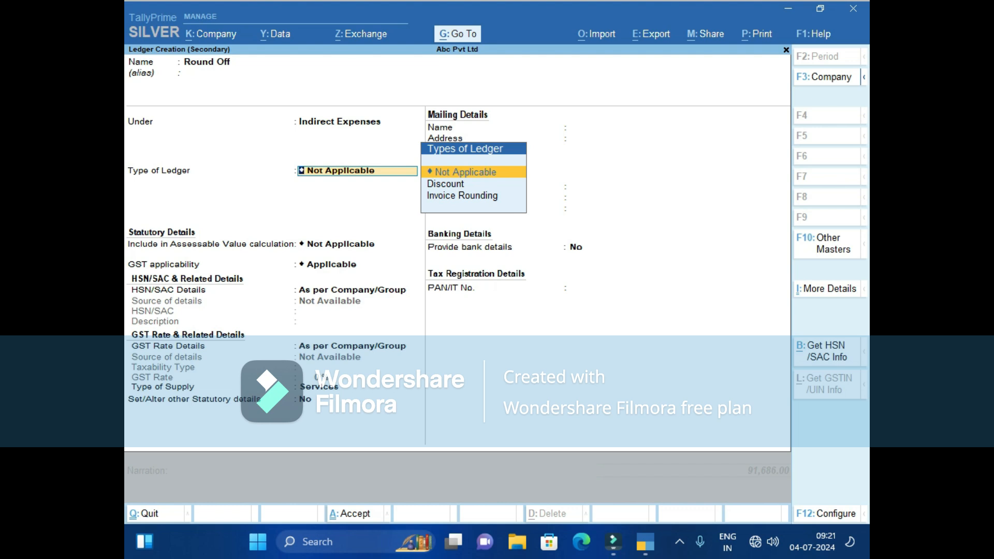
key(ctrl+a)
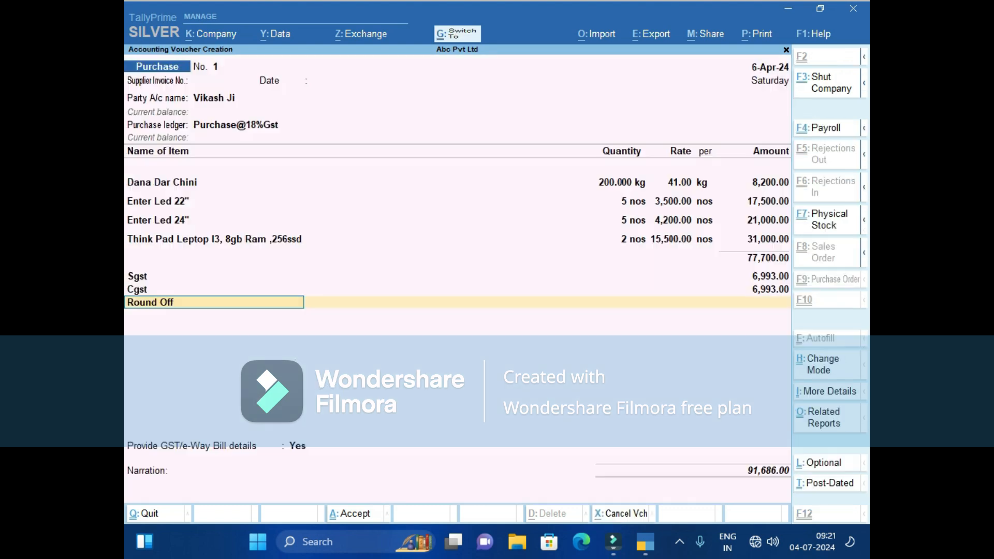
Enter a Round Off amount of -6, bringing the total to 91,680.00.
key(Return)
key(Return)
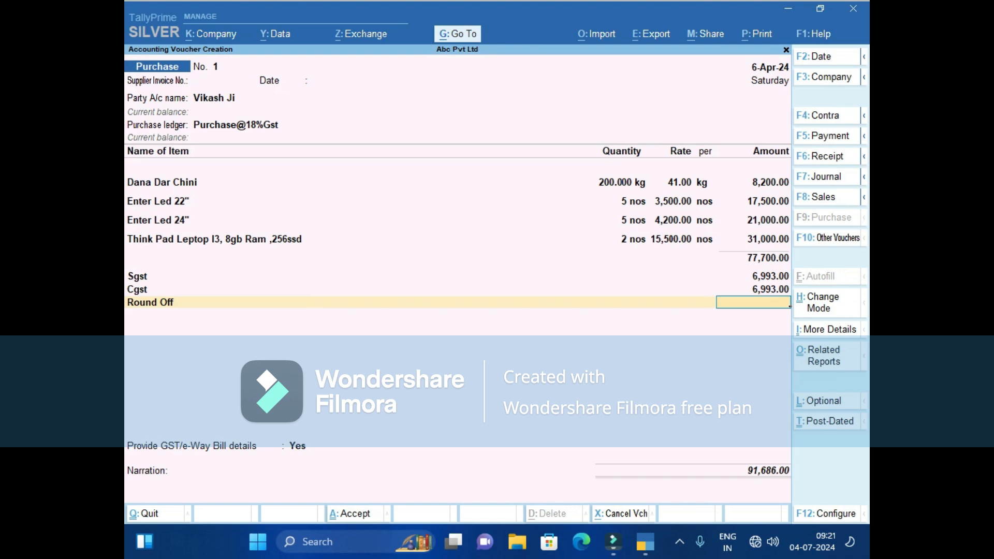
text(-6)
key(Return)
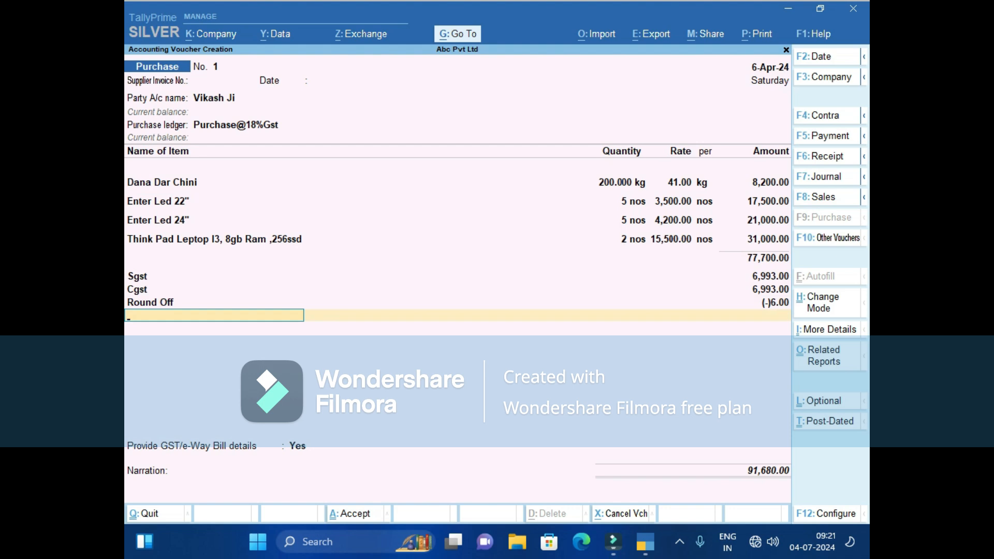
Set e-Way Bill details to No and record New Ref bill 1 for 91,680.00 Cr.
key(Return)
key(Up)
key(Return)
key(Return)
key(Return)
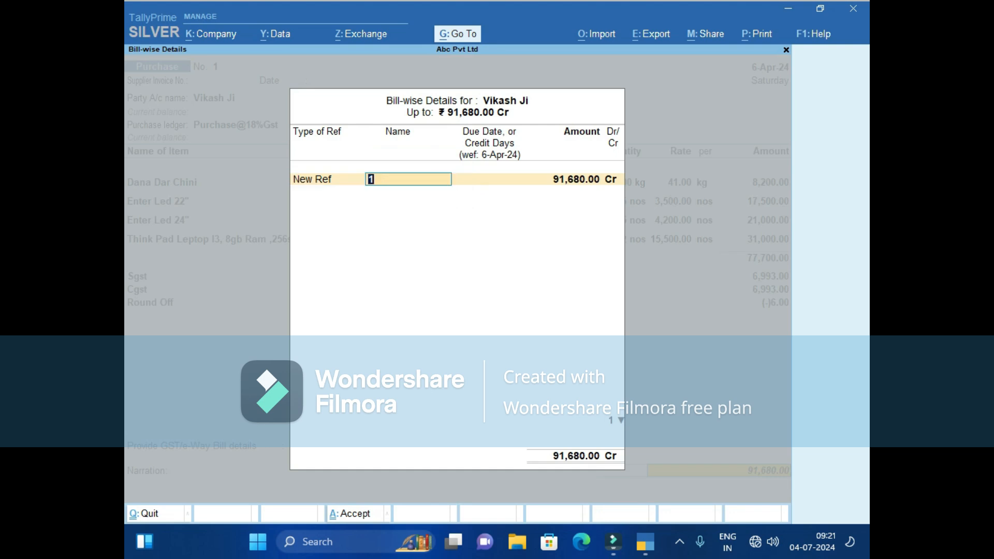
key(BackSpace)
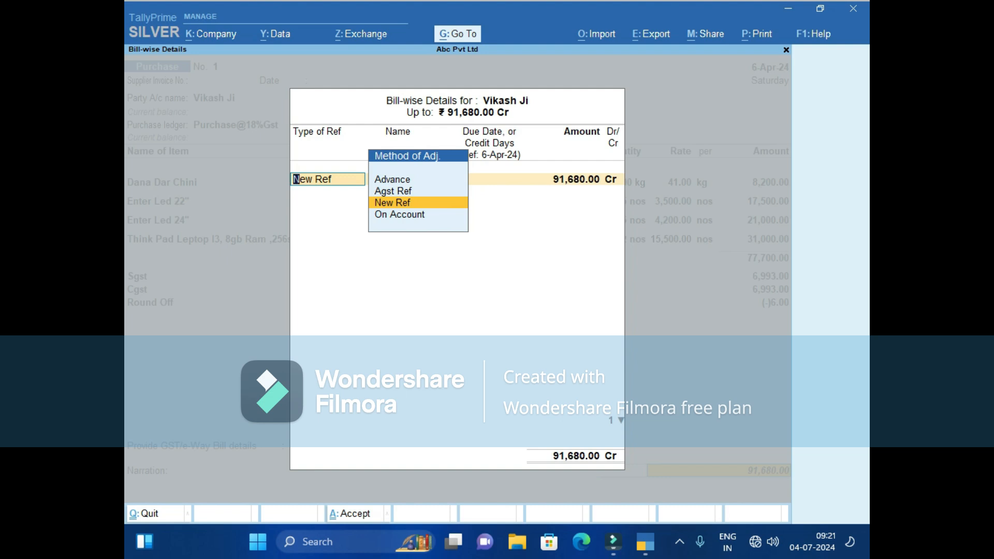
key(Return)
key(Return)
key(Return)
key(Return)
key(Return)
key(Return)
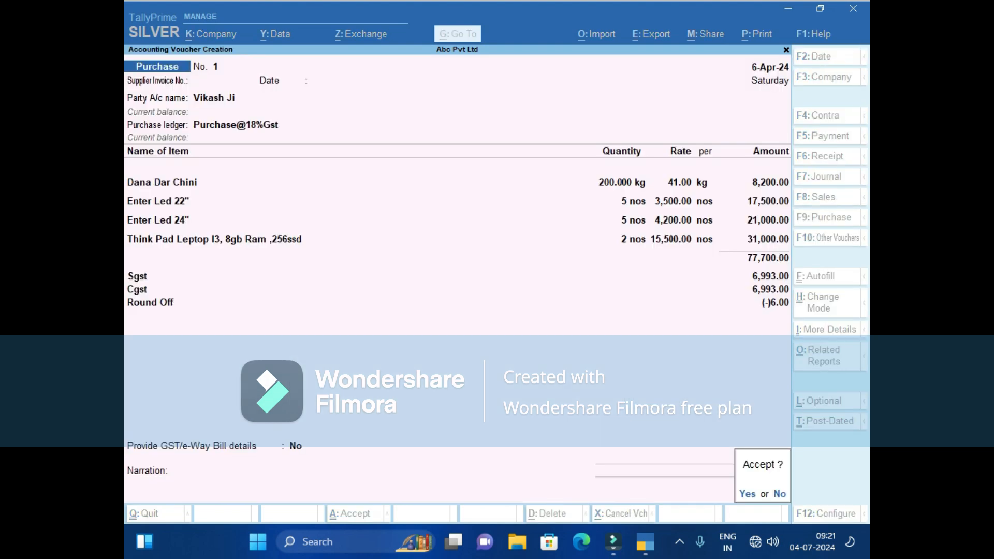
key(Return)
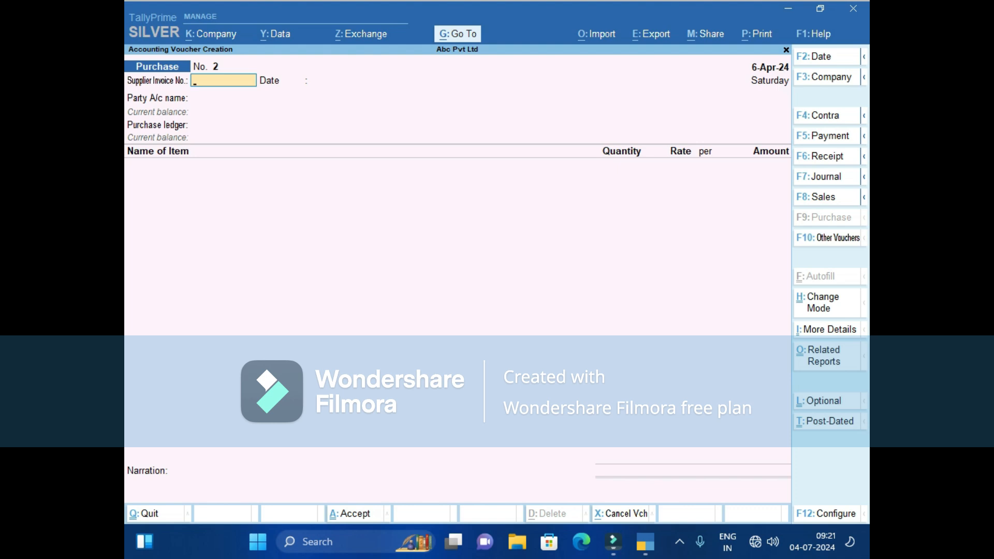
Set Vikash Ji as party on Purchase voucher 2 and start creating a new stock item.
key(Return)
key(Return)
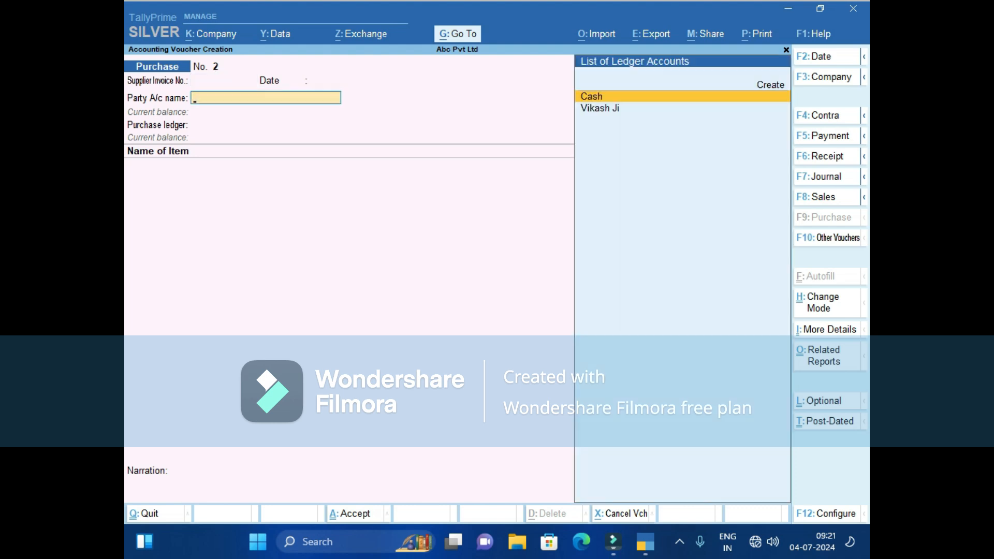
key(Down)
key(Return)
key(Return)
key(Return)
key(Return)
key(Return)
key(Return)
key(Return)
key(Return)
key(Return)
key(Return)
key(Return)
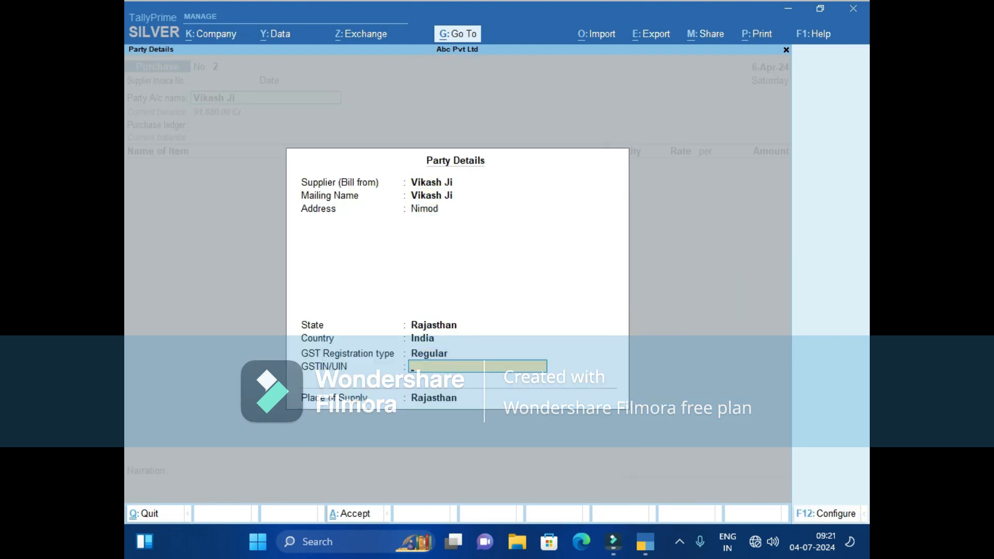
key(Return)
key(Return)
key(Return)
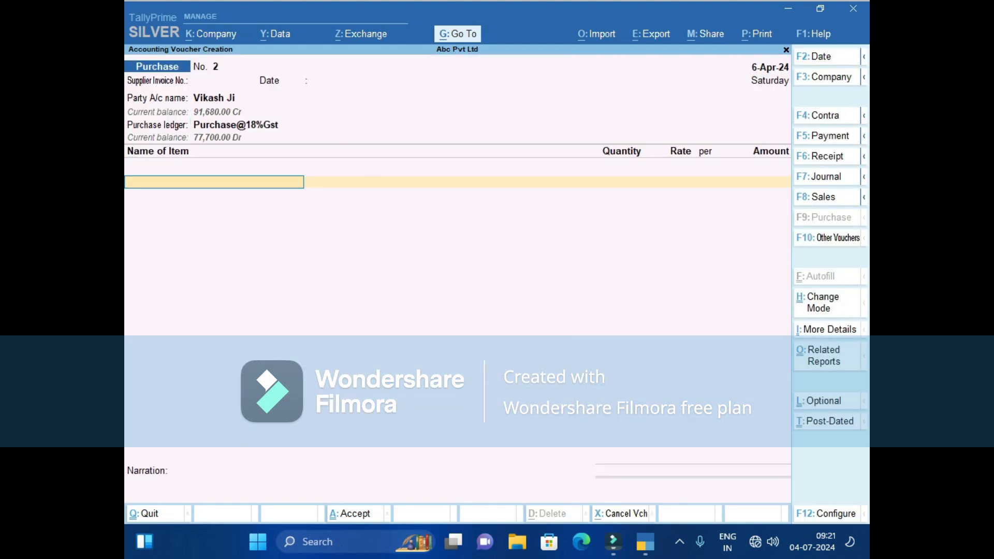
key(alt)
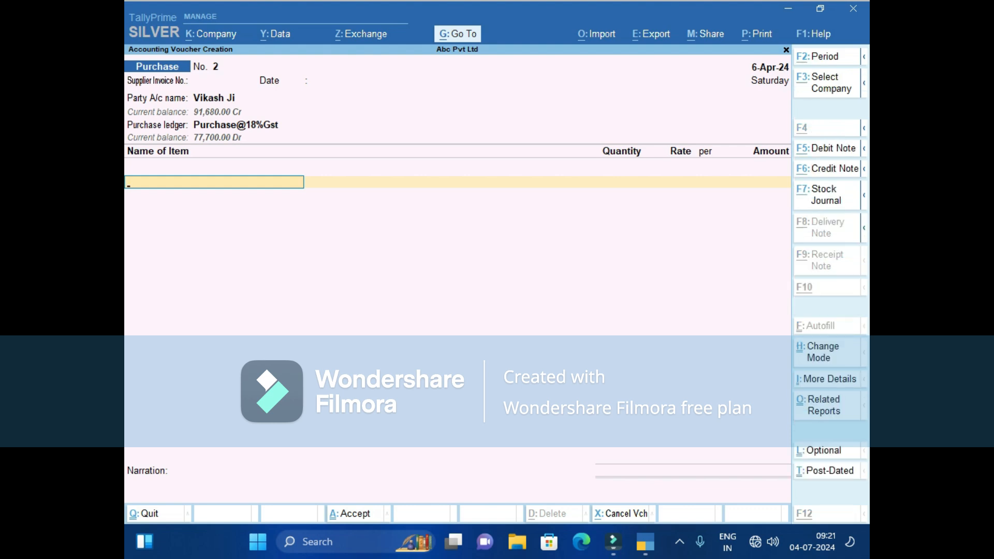
key(alt+c)
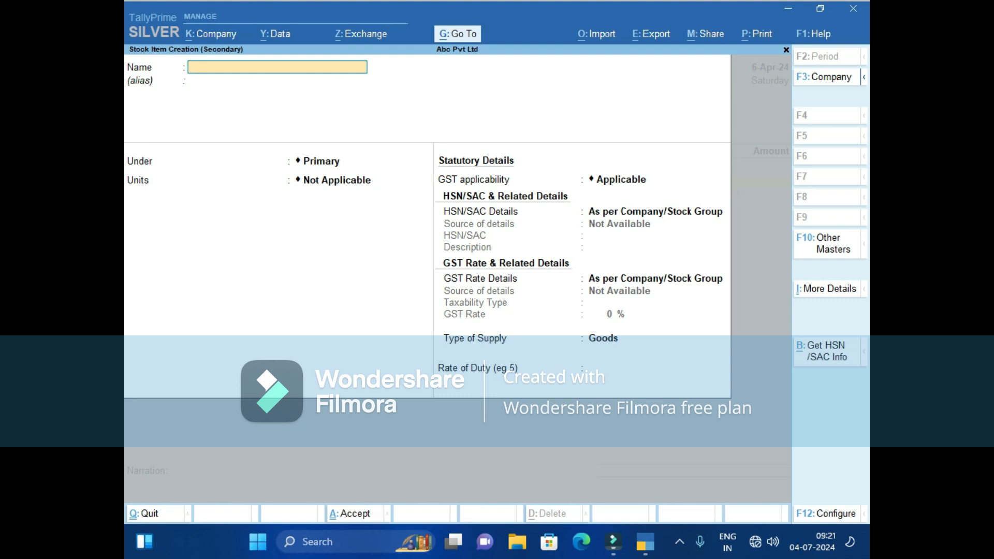
Name the new stock item Mouse under Primary with unit pkts, and bring up its F12 configuration.
text(Mouse)
key(Return)
key(Return)
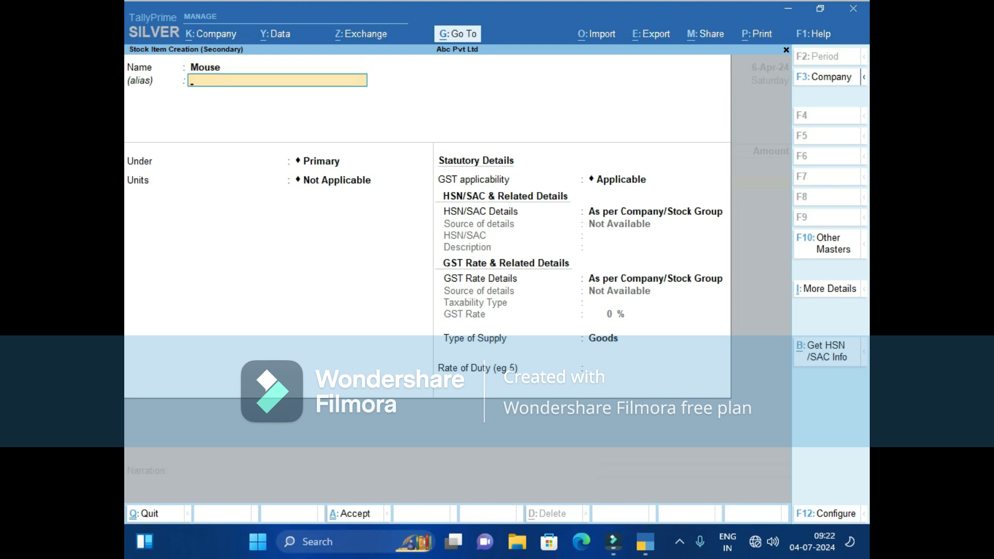
key(Return)
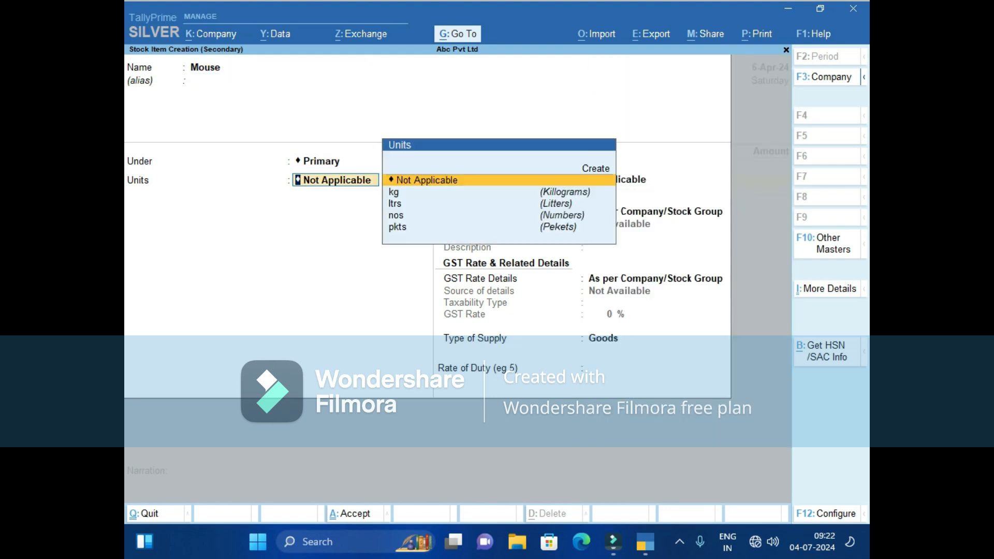
key(Down)
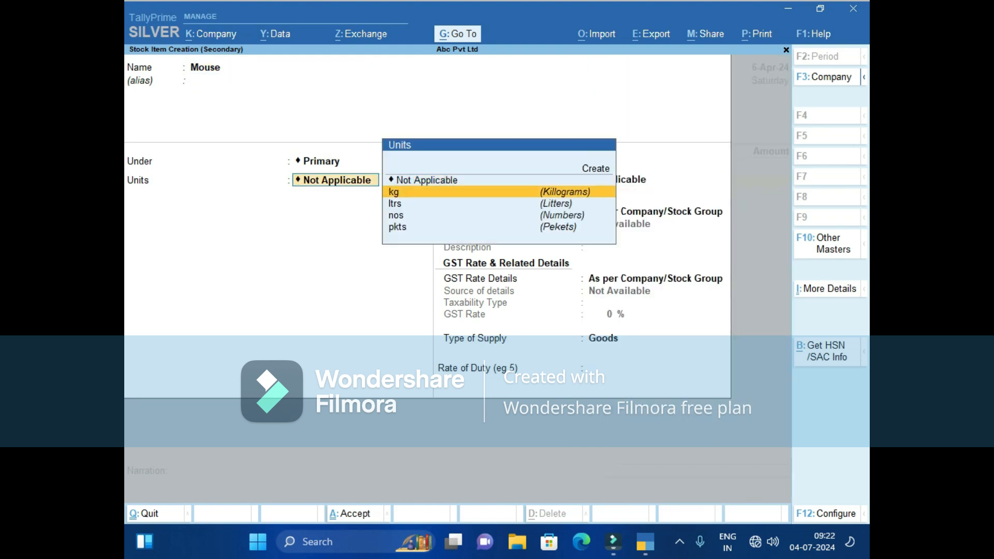
key(Down)
key(Down)
key(Down)
key(Return)
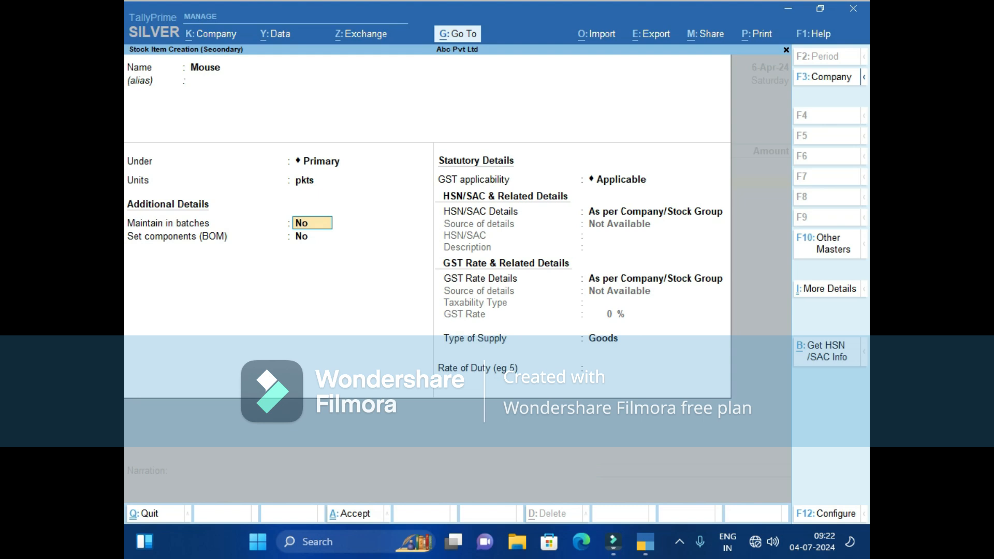
key(F12)
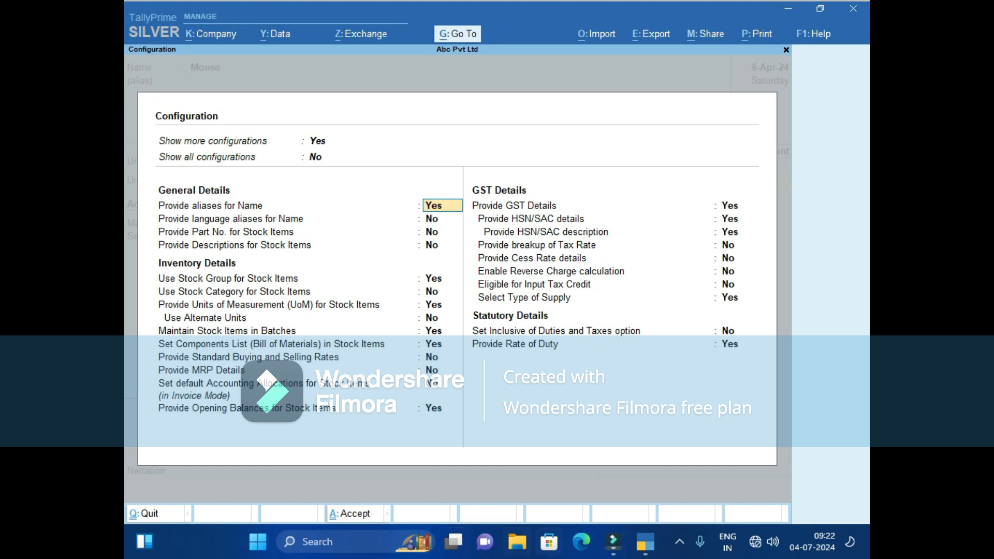
Turn on Use Alternate Units in the stock item configuration.
click(432, 318)
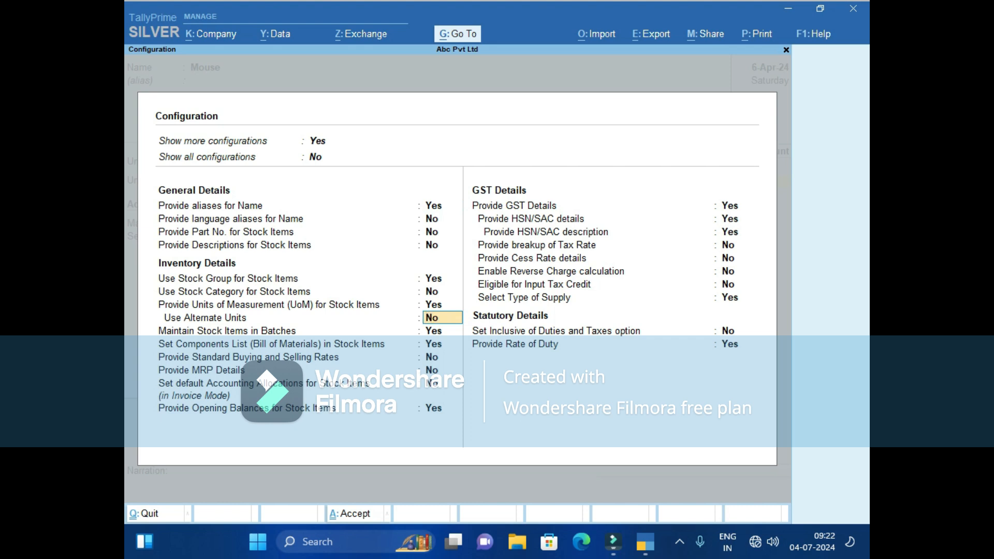
text(y)
key(Return)
key(ctrl+a)
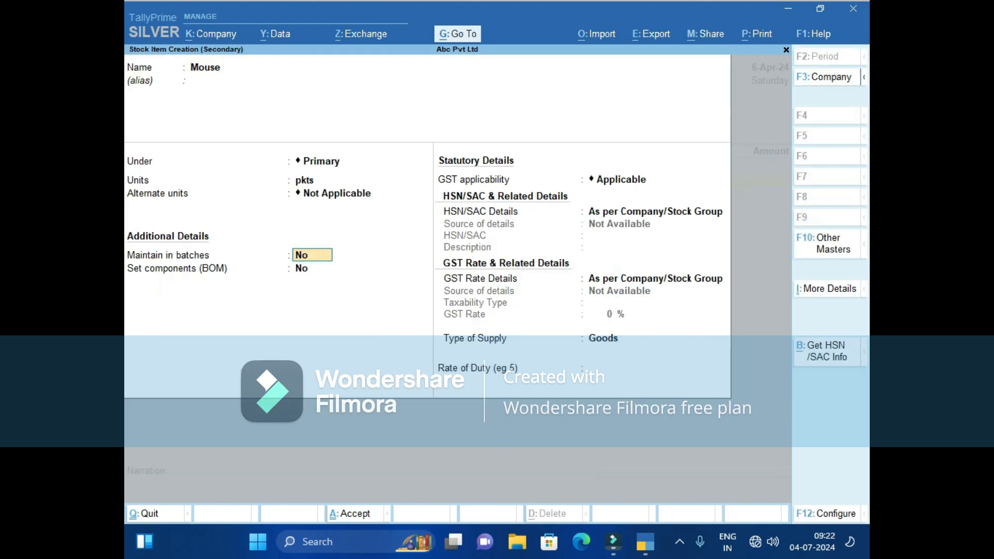
Set Mouse's unit to nos and alternate unit to pkts, with 1 pkts = 10 nos.
key(BackSpace)
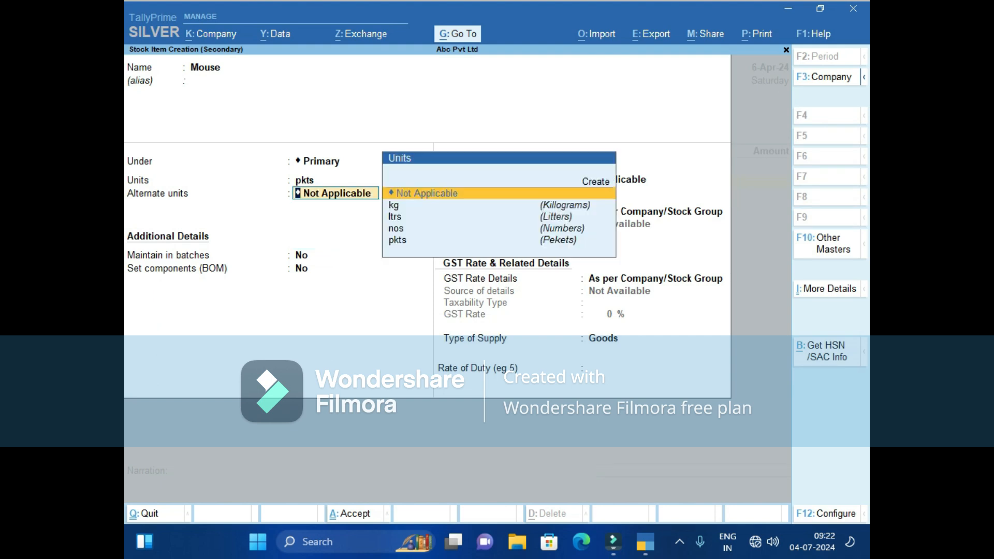
key(BackSpace)
key(Up)
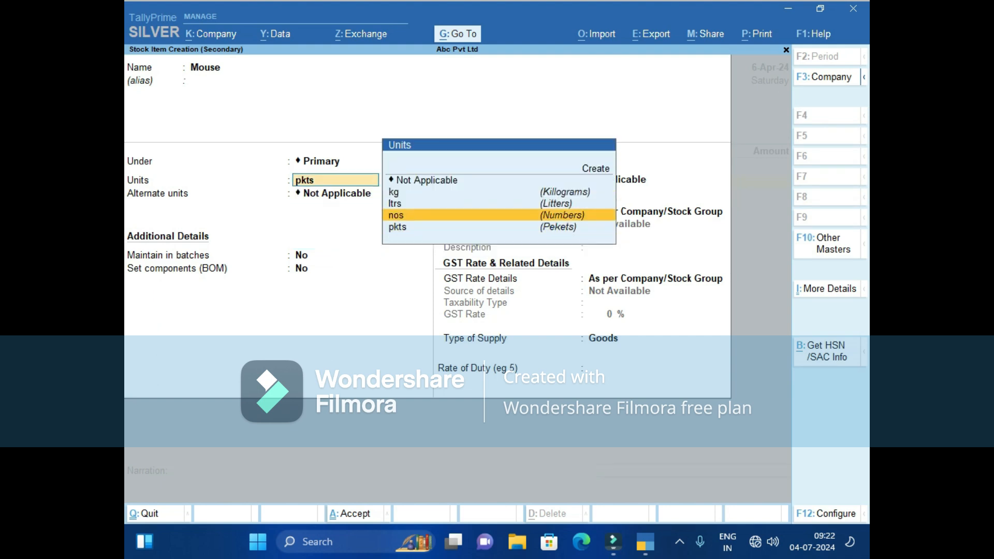
key(Return)
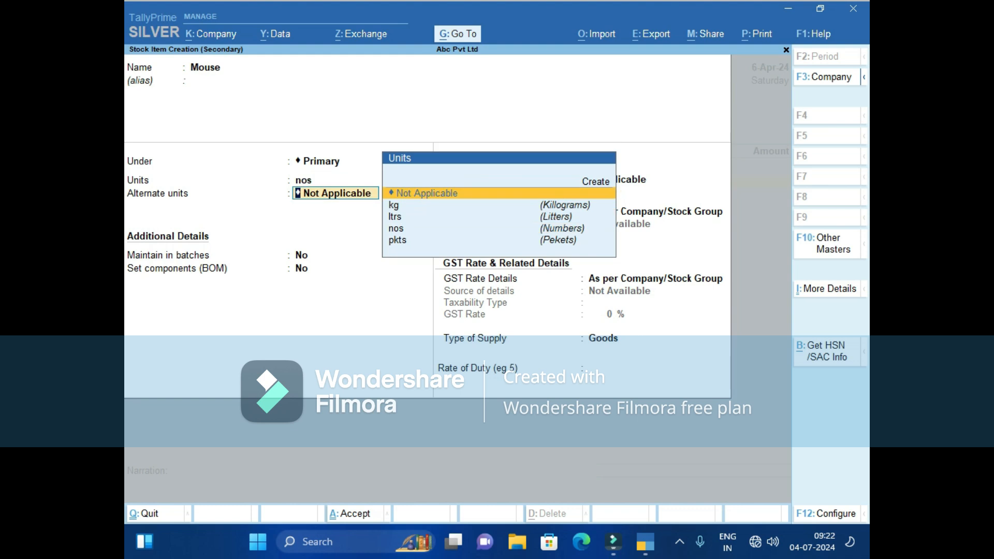
key(Down)
key(Down)
key(Down)
key(Down)
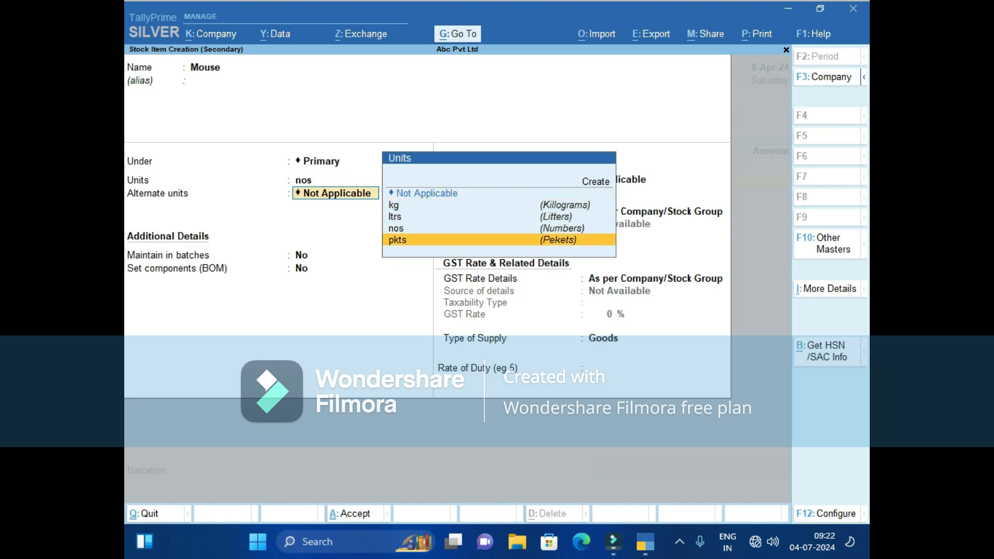
key(Return)
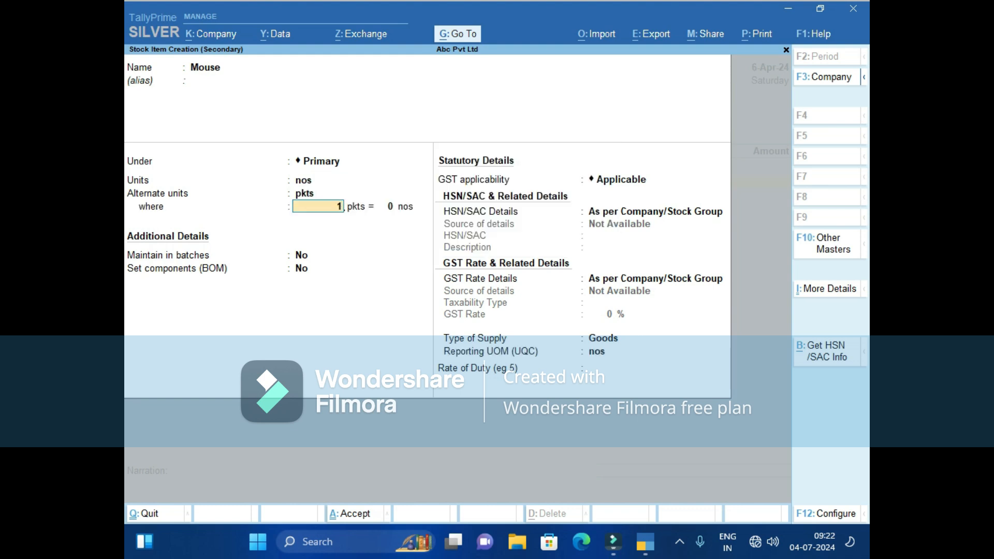
key(Return)
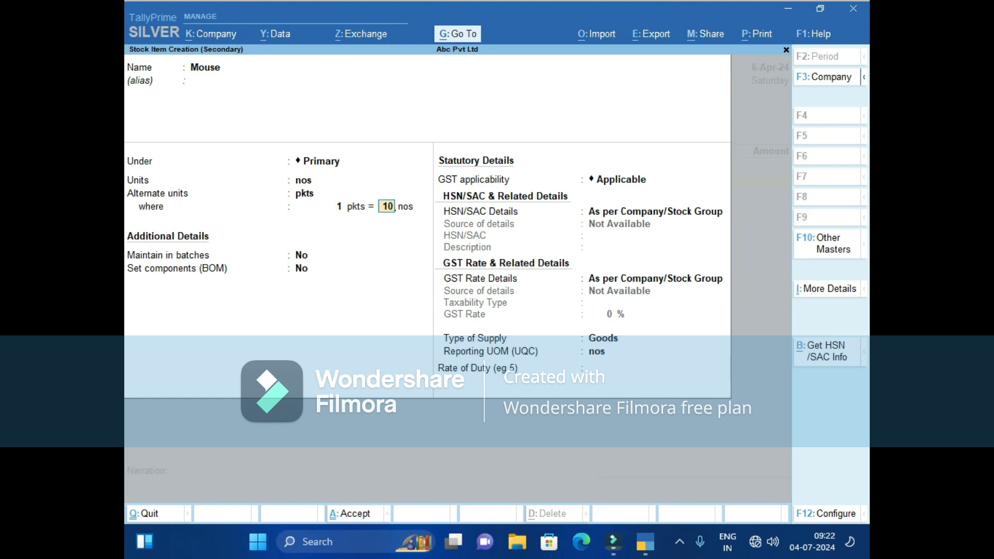
key(Return)
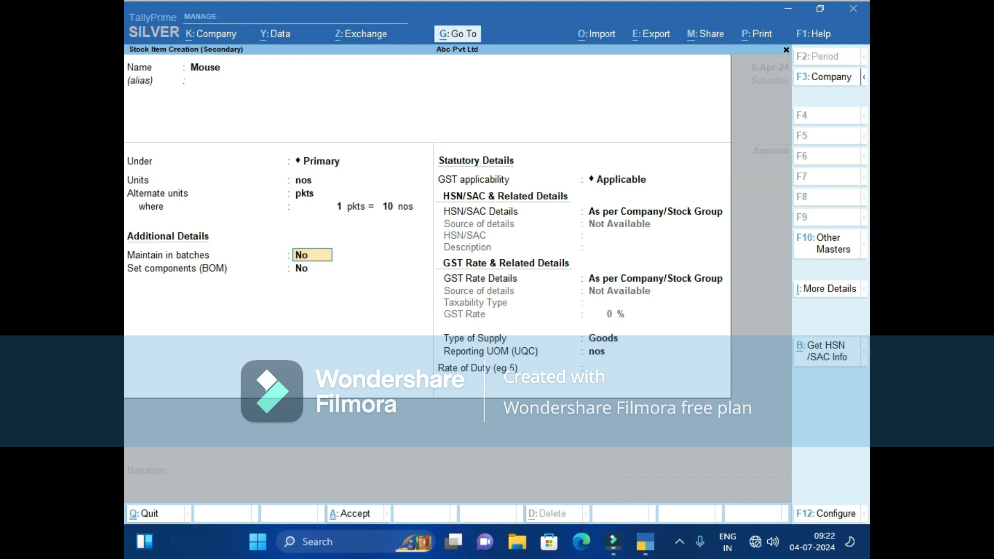
Accept the GST details and save the Mouse stock item.
key(Up)
key(Return)
key(Return)
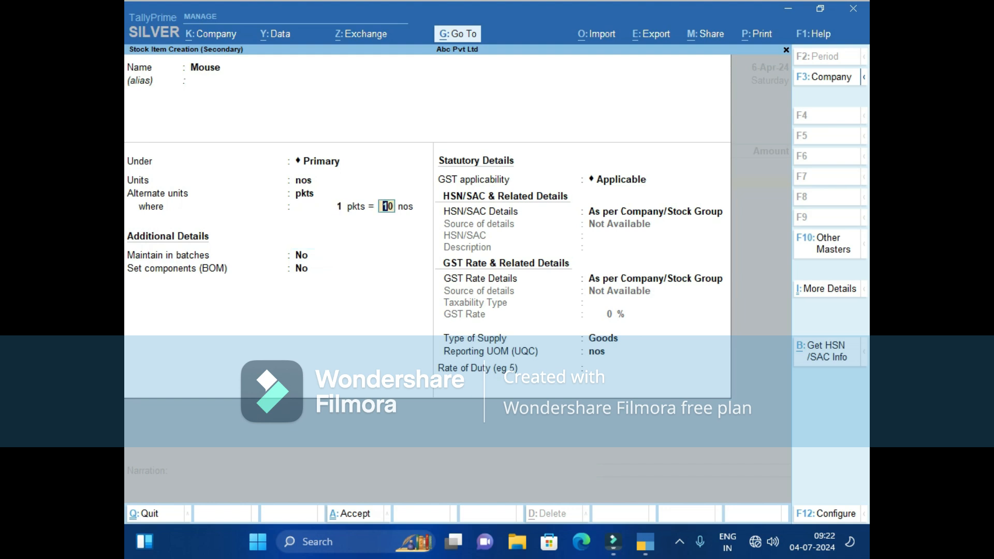
key(Return)
key(Return)
key(Return)
key(Return)
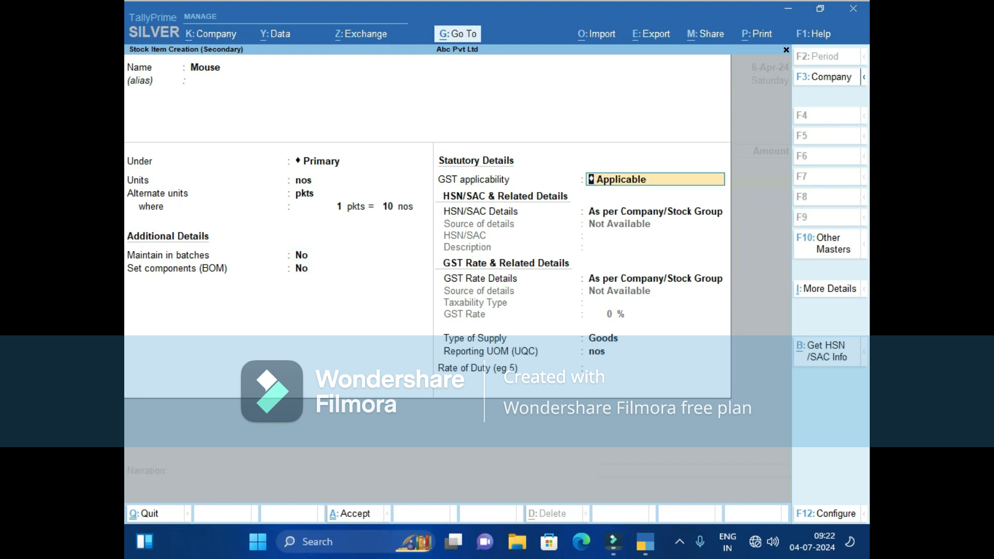
key(Return)
key(Return)
key(Return)
key(Return)
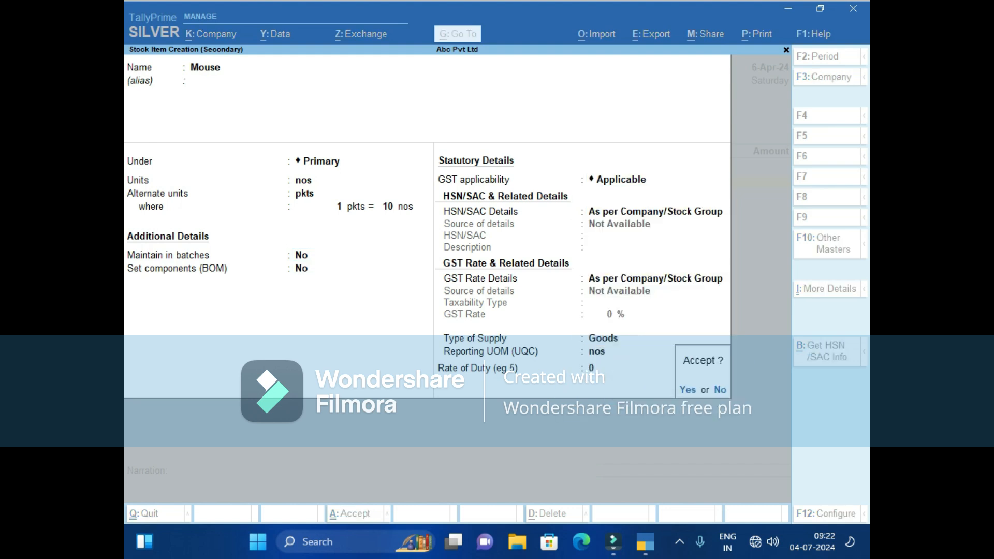
key(Return)
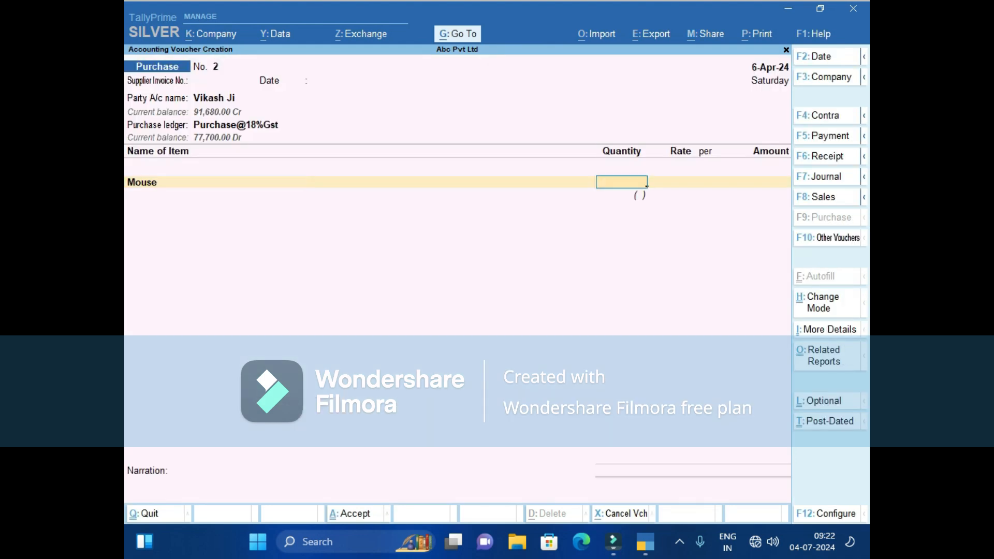
Enter 40 nos of Mouse at rate 215, giving an amount of 8,600.00.
text(40)
key(Return)
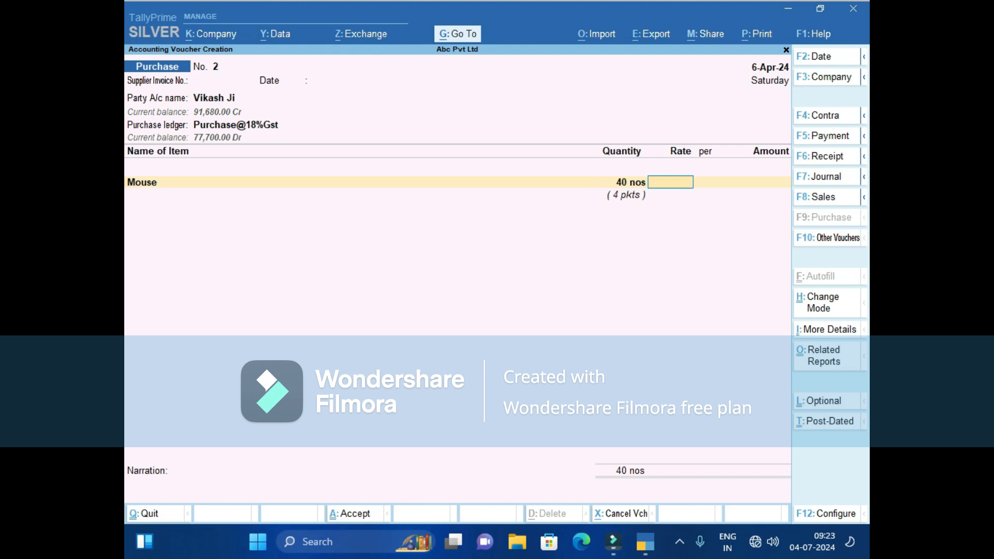
key(BackSpace)
text(36)
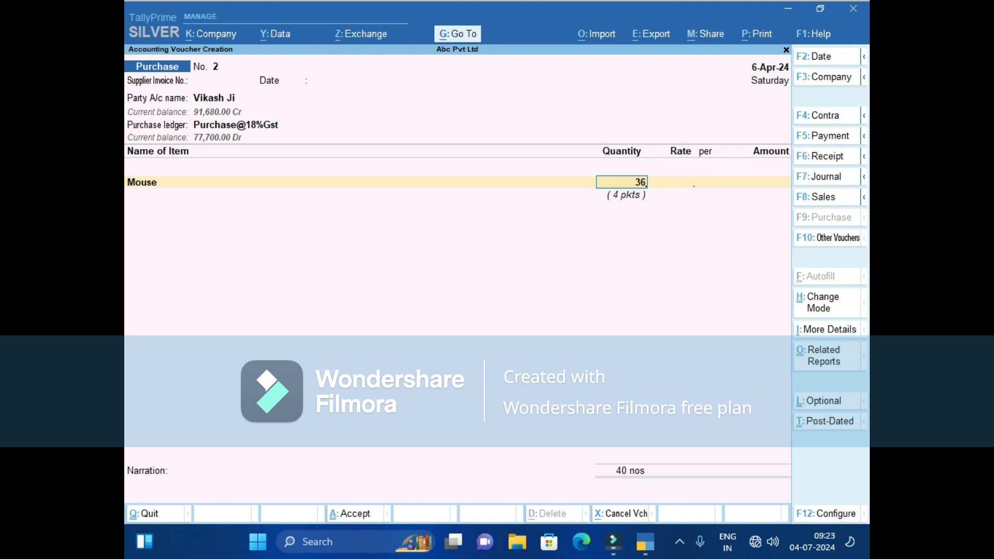
key(Return)
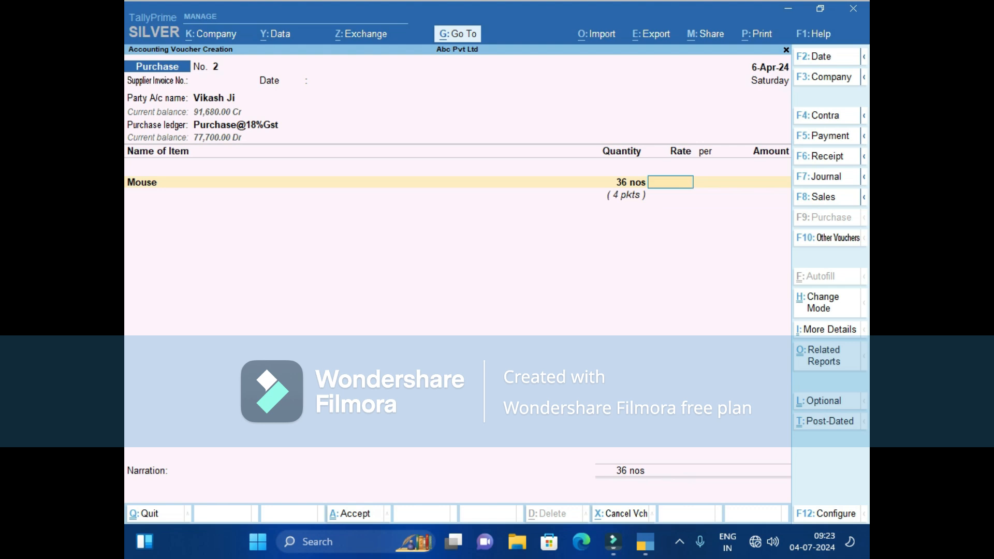
key(BackSpace)
text(40)
key(Return)
text(215)
key(Return)
key(Return)
key(Return)
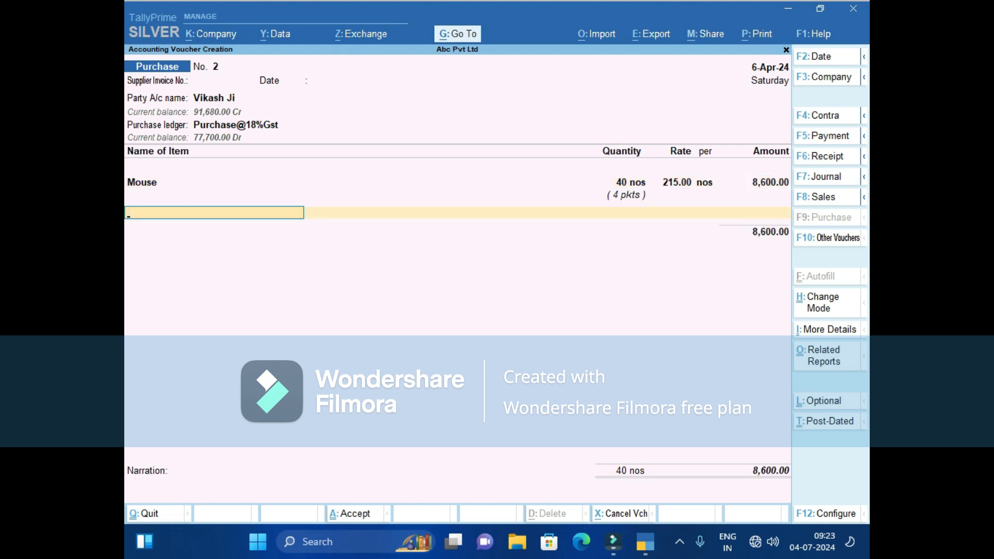
Add Sgst and Cgst ledgers at 774.00 each, totalling 10,148.00.
key(Return)
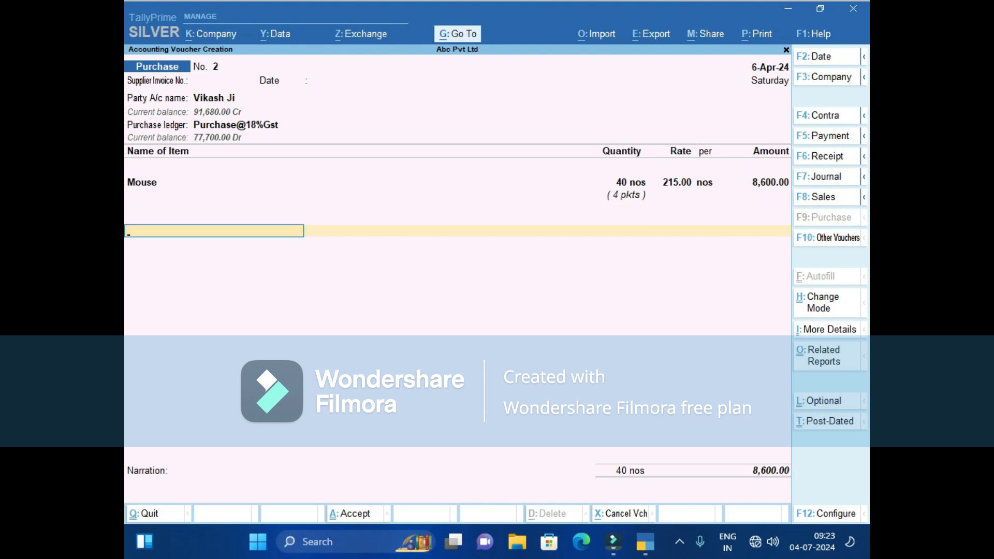
text(sg)
key(Return)
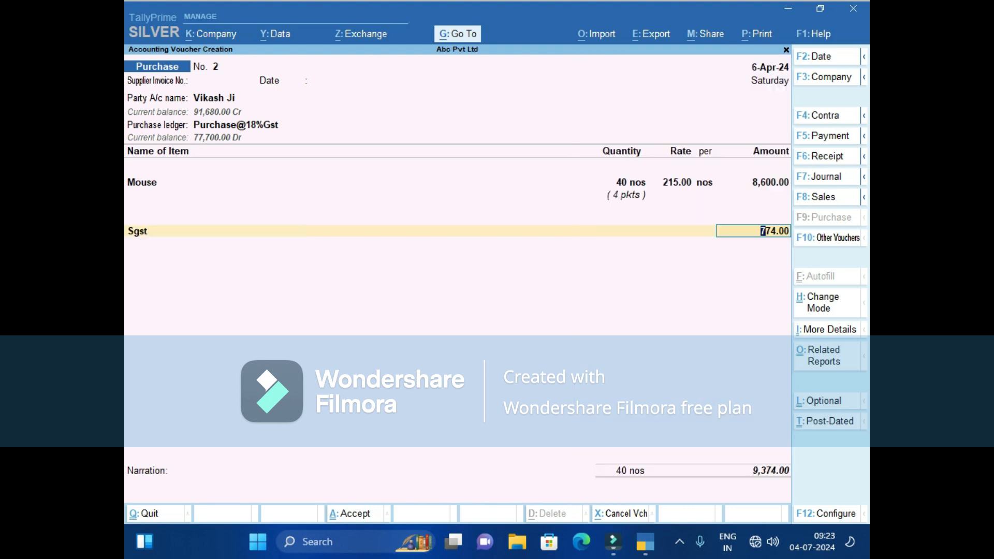
key(Return)
text(c)
key(Return)
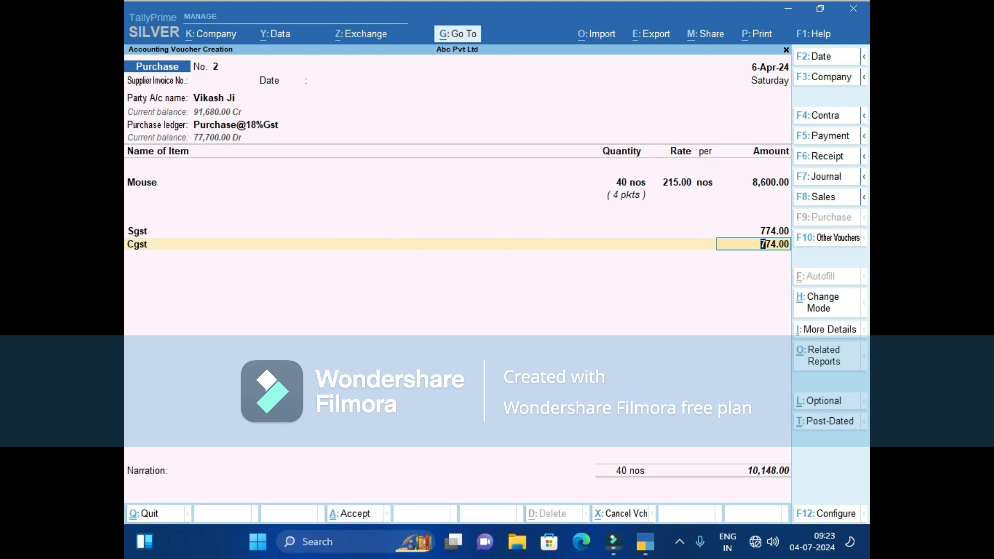
key(Return)
key(Return)
Record New Ref bill 2 for 10,148.00 Cr and save Purchase No. 2.
key(Return)
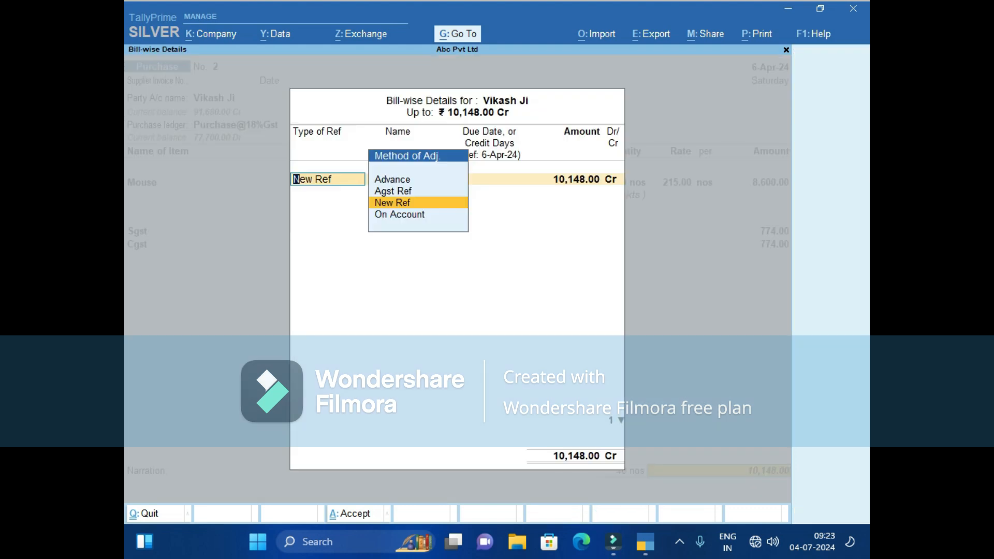
key(Return)
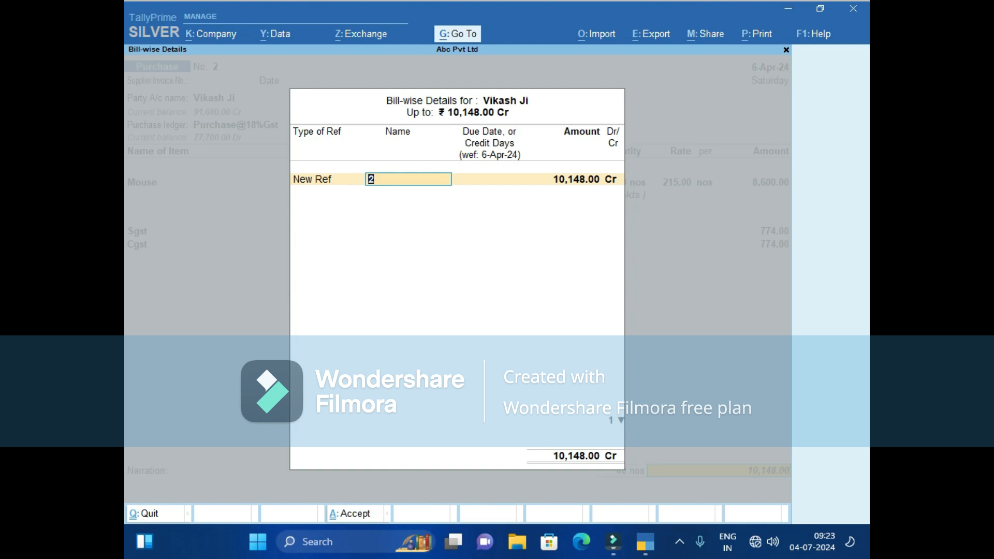
key(Return)
key(Return)
key(Return)
key(Return)
key(Return)
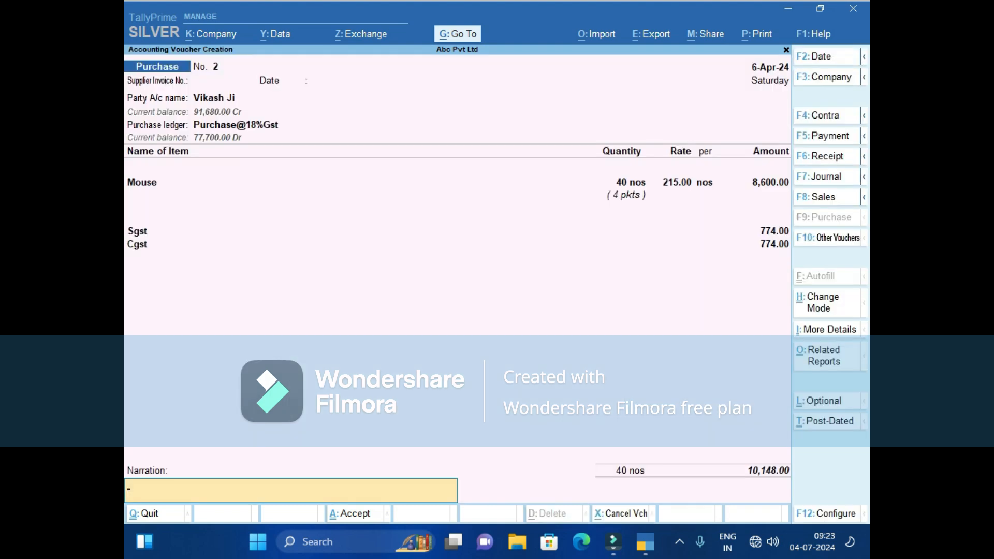
key(Return)
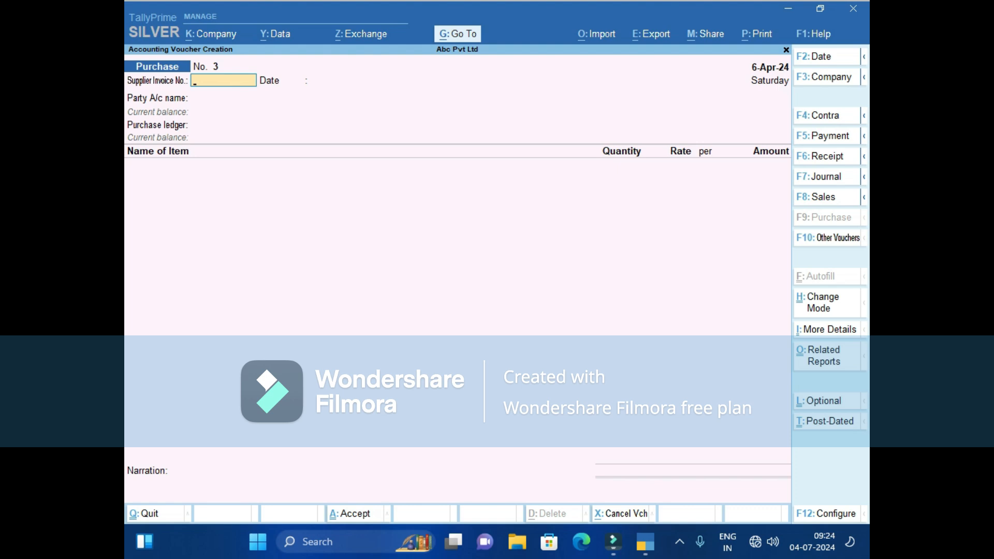
key(F6)
Create a ledger named Capital under the Capital Account group from within the receipt.
key(ctrl)
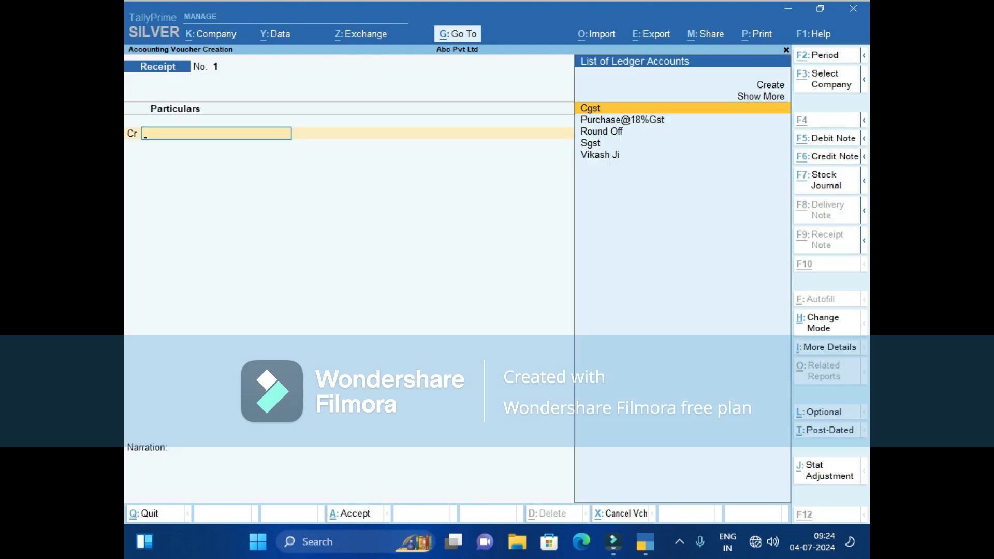
key(alt+c)
text(Capital)
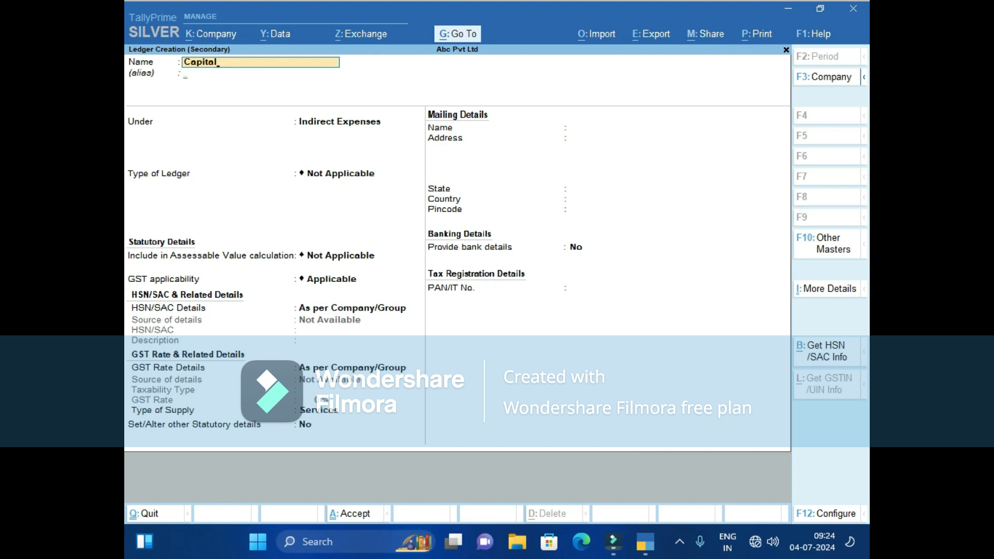
key(Return)
key(Return)
text(Ca)
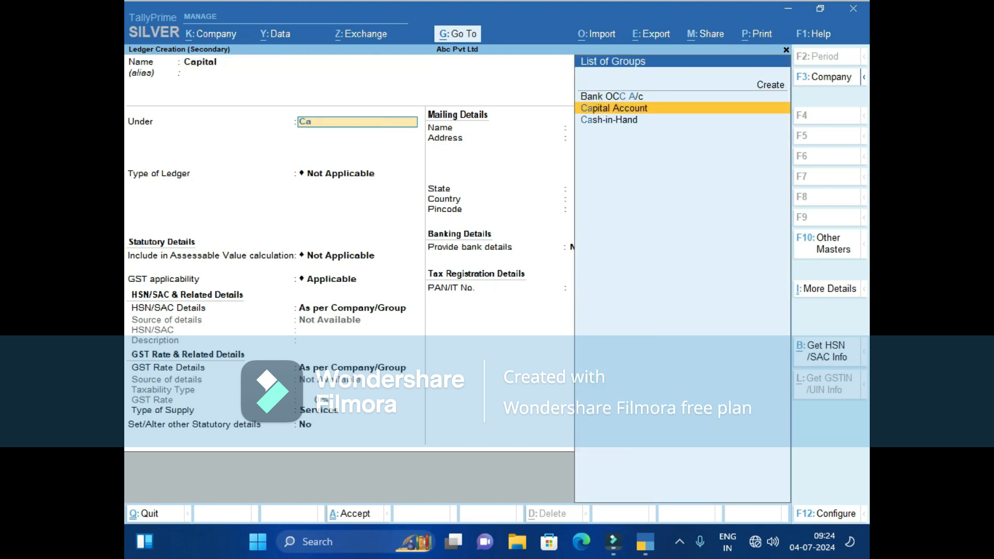
key(Return)
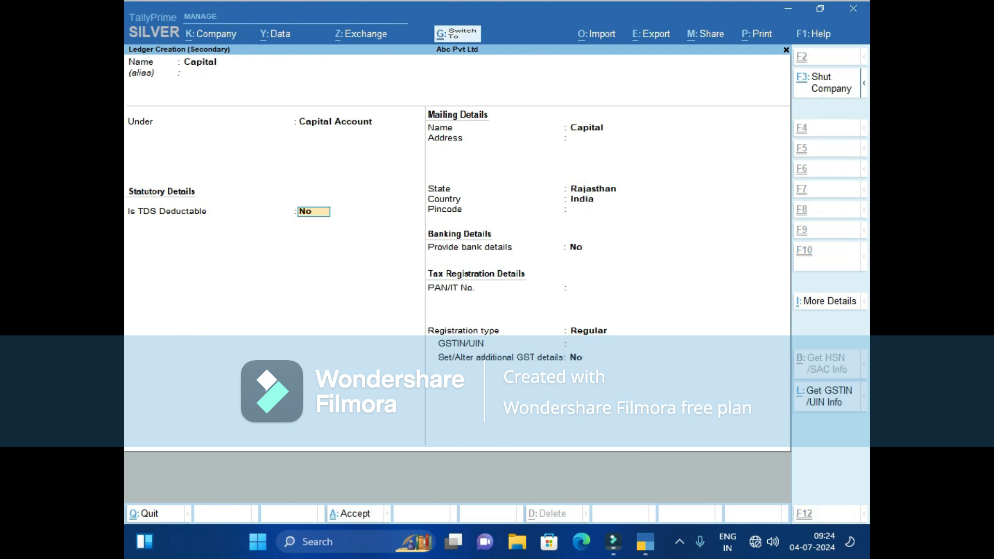
key(ctrl+a)
Credit Capital 5,00,000.00 and debit Cash 5,00,000.00 on Receipt No. 1.
text(500000)
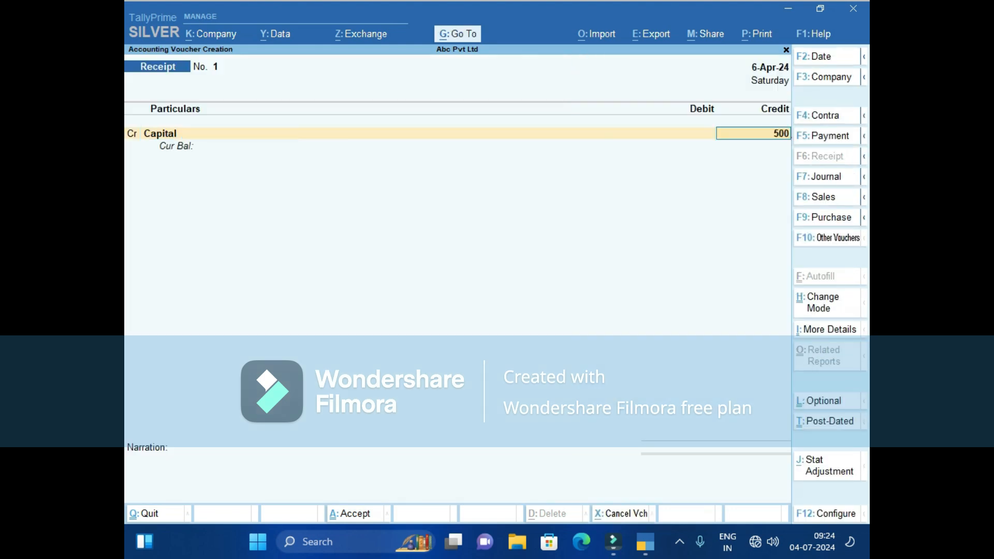
key(Return)
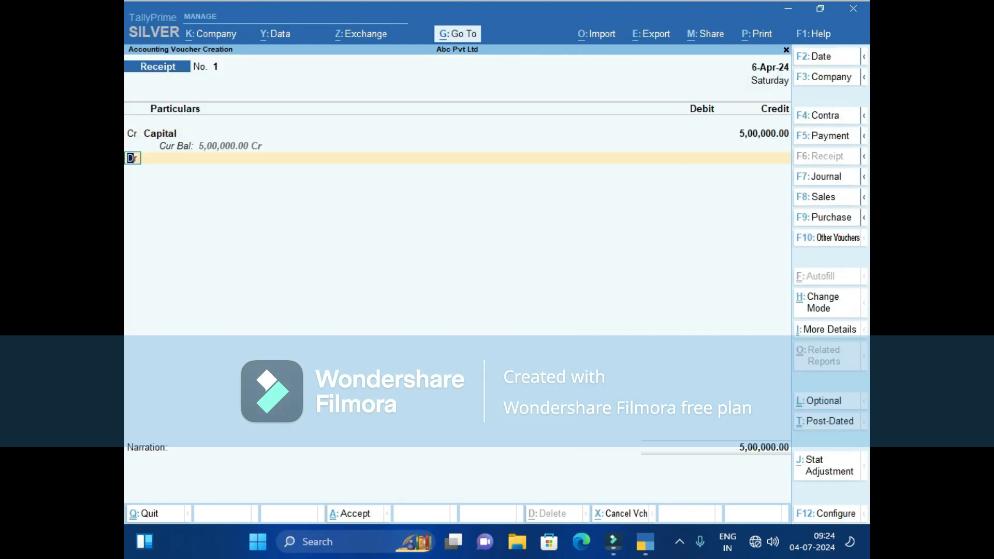
key(Return)
text(cas)
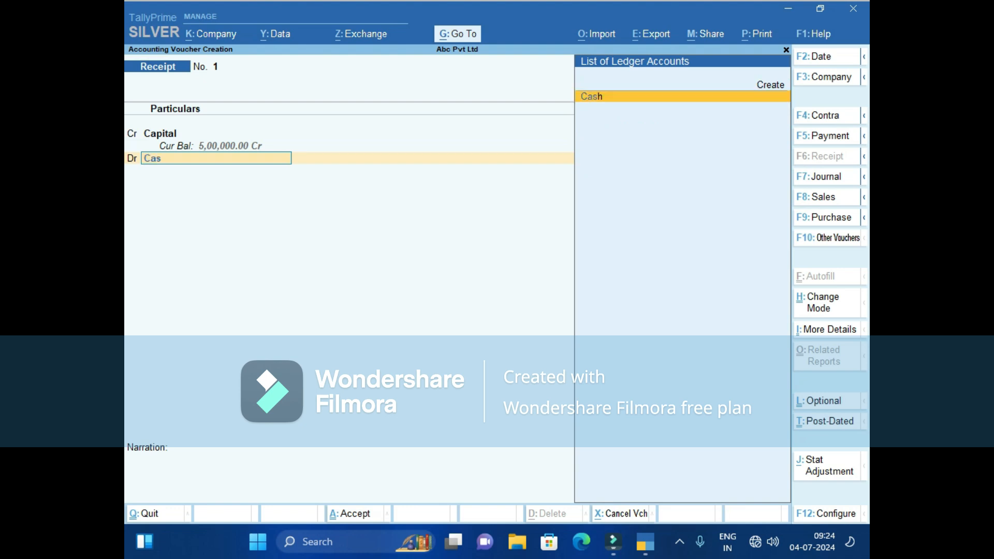
key(Return)
key(Return)
key(Return)
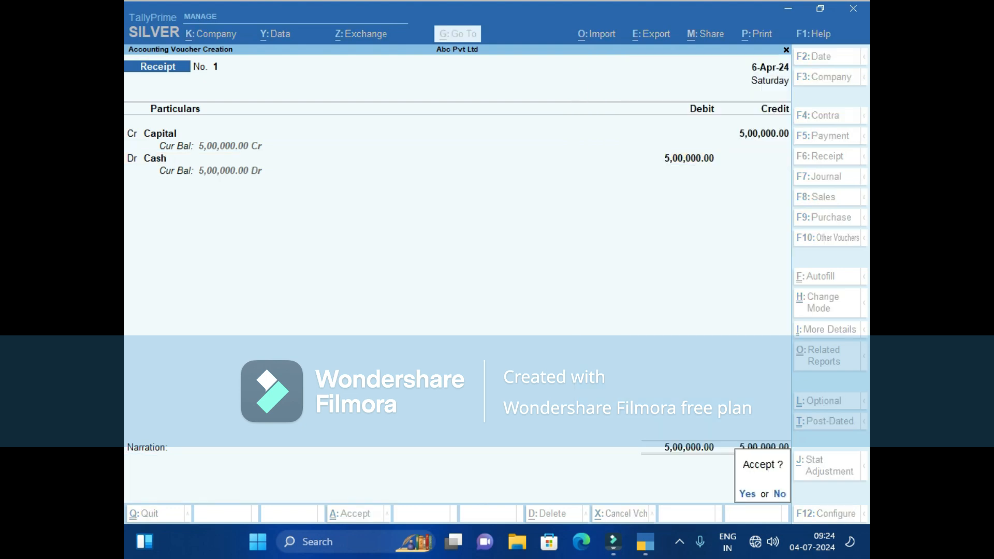
key(Return)
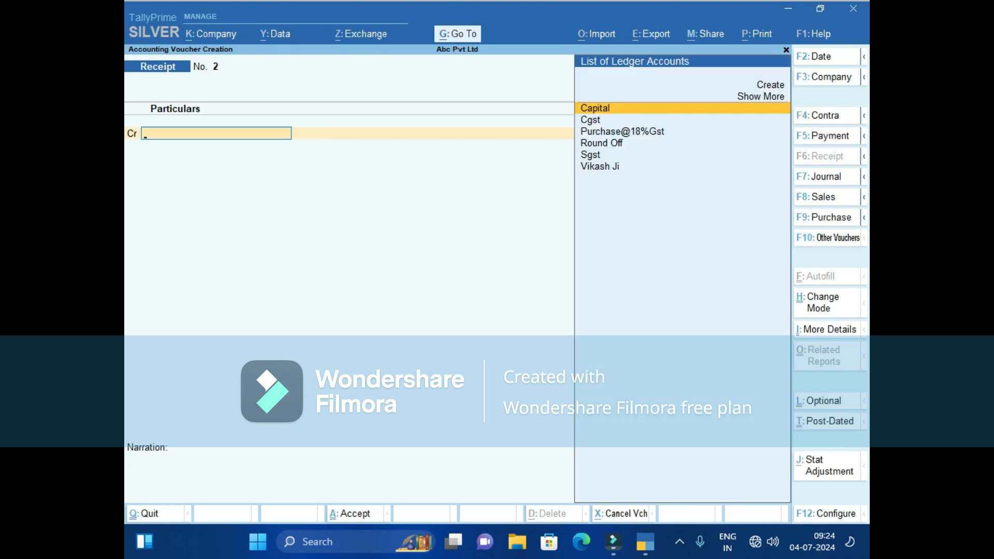
Page back from the blank receipt to reopen Purchase No. 2 for Vikash Ji.
key(Page_Up)
key(Page_Up)
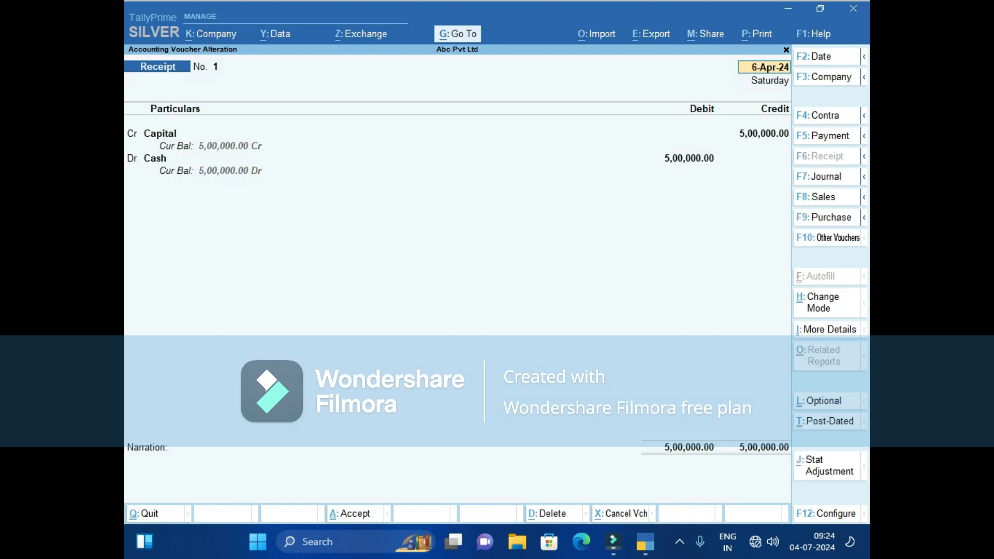
Start a Payment voucher debiting Vikash Ji 10,148, correcting the mistyped 10448.
key(ctrl+a)
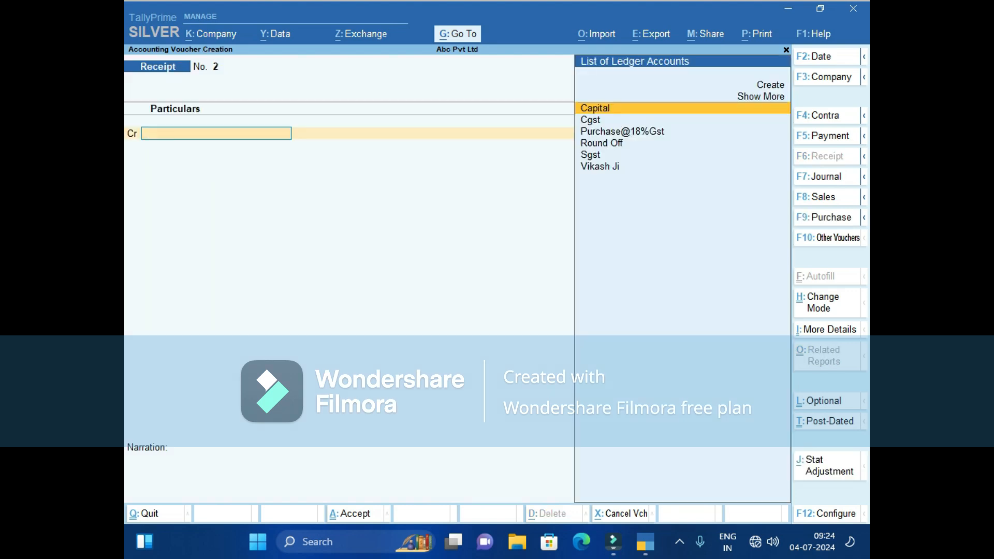
key(F5)
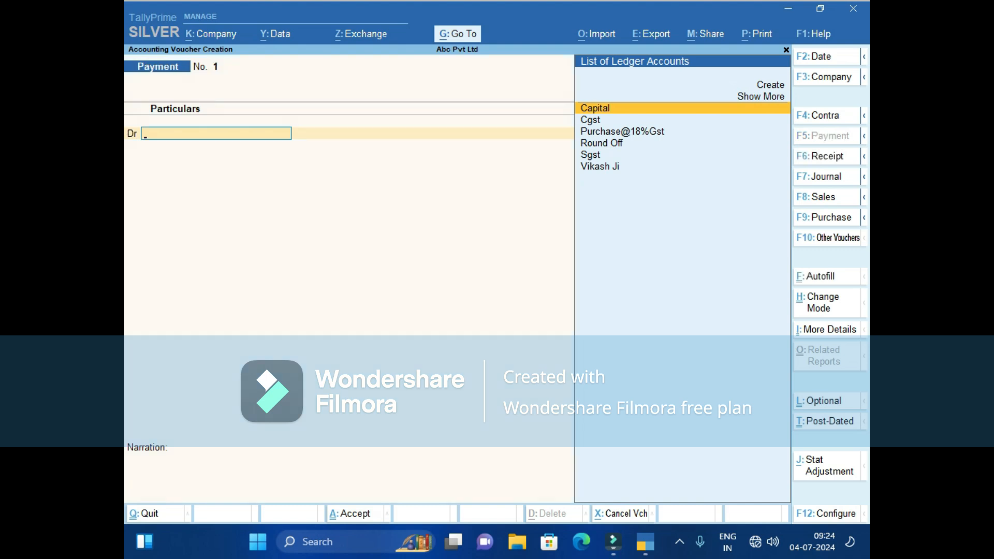
text(V)
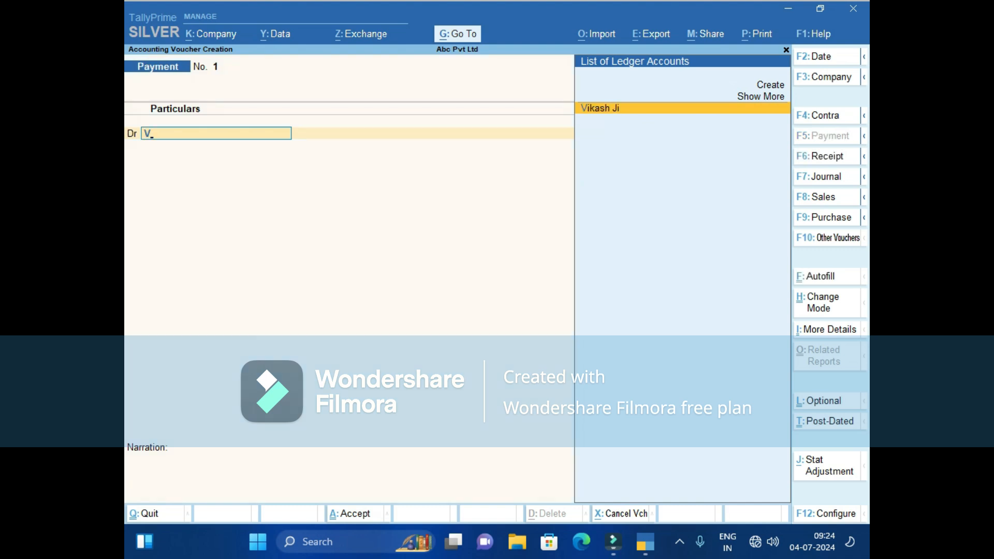
key(Return)
text(1)
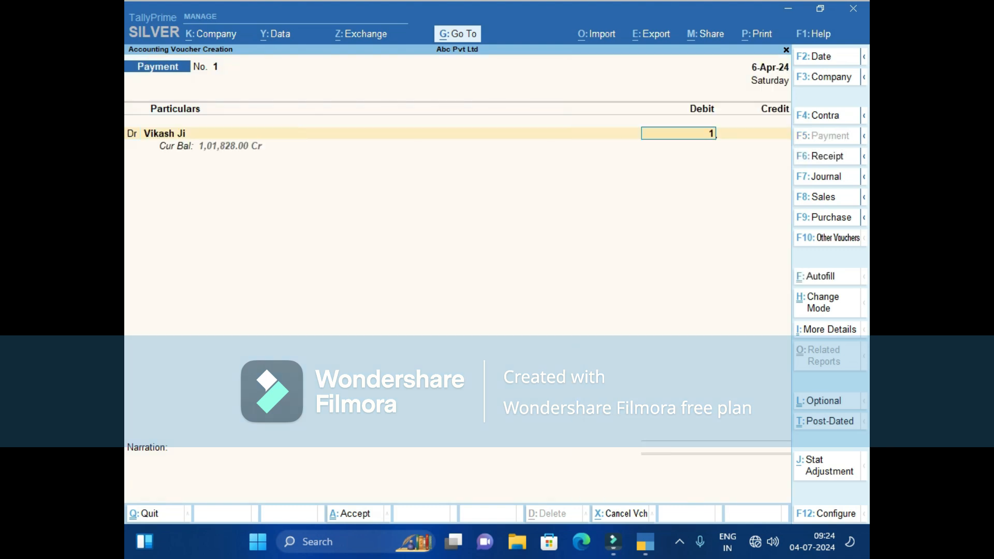
text(0448)
key(Return)
key(Return)
key(BackSpace)
key(BackSpace)
text(10148)
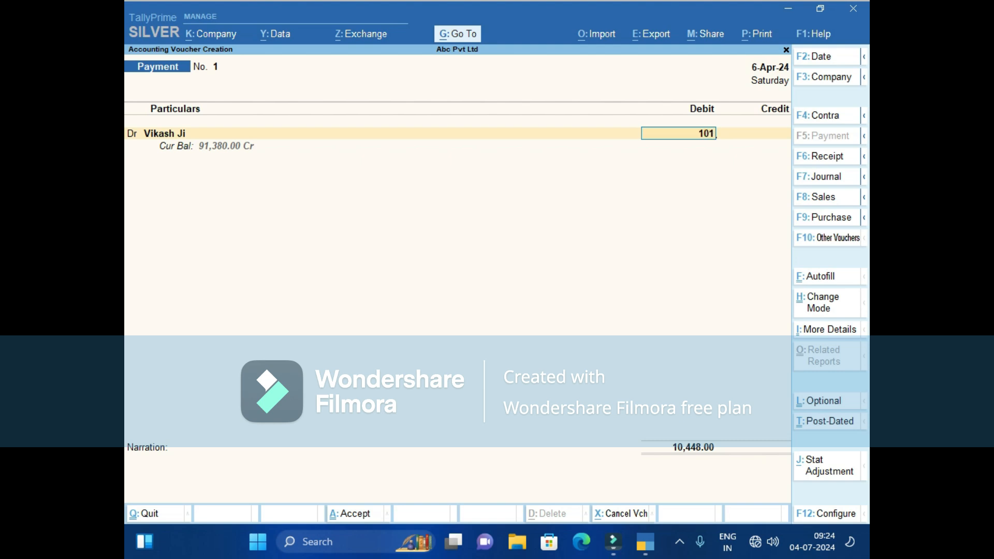
key(Return)
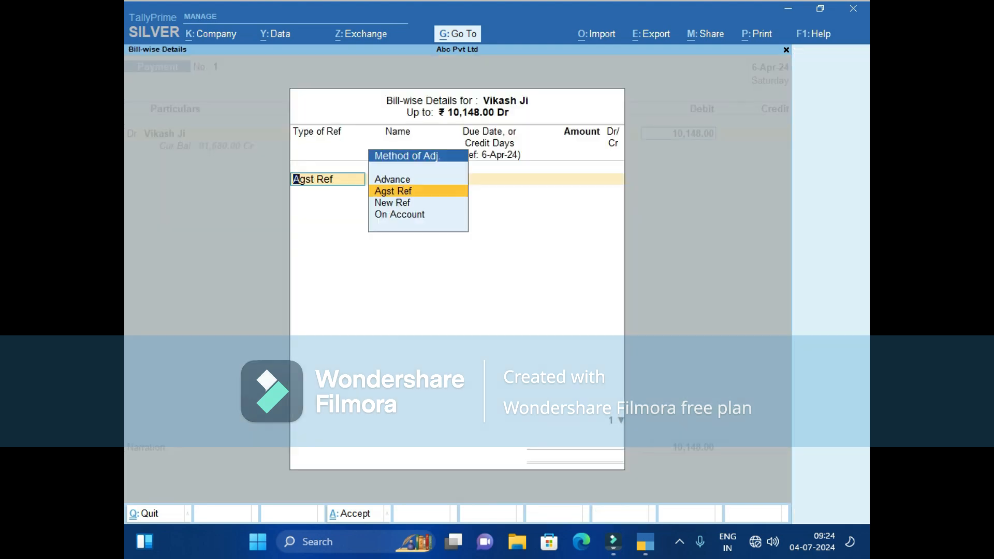
Settle the 10,148.00 payment Agst Ref against pending bill 2.
key(Return)
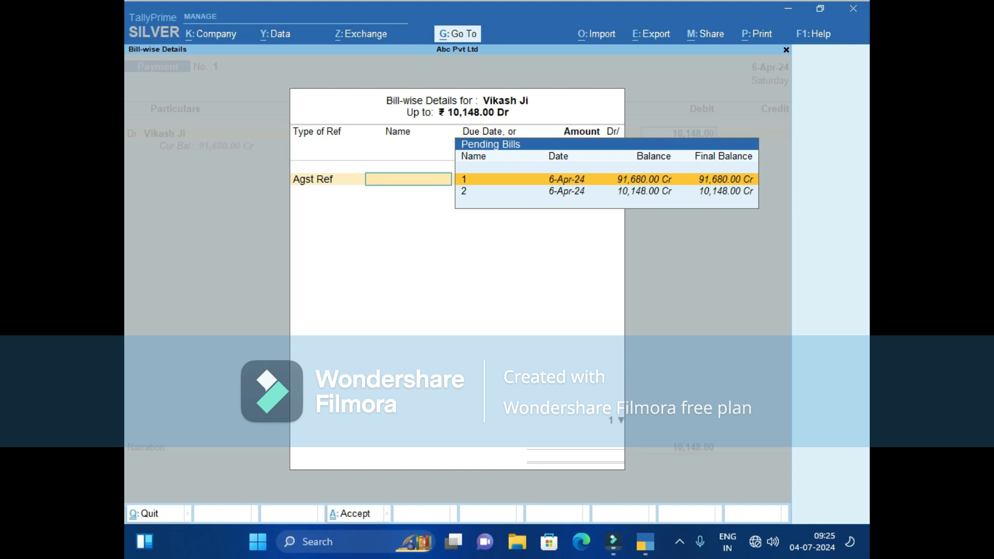
key(BackSpace)
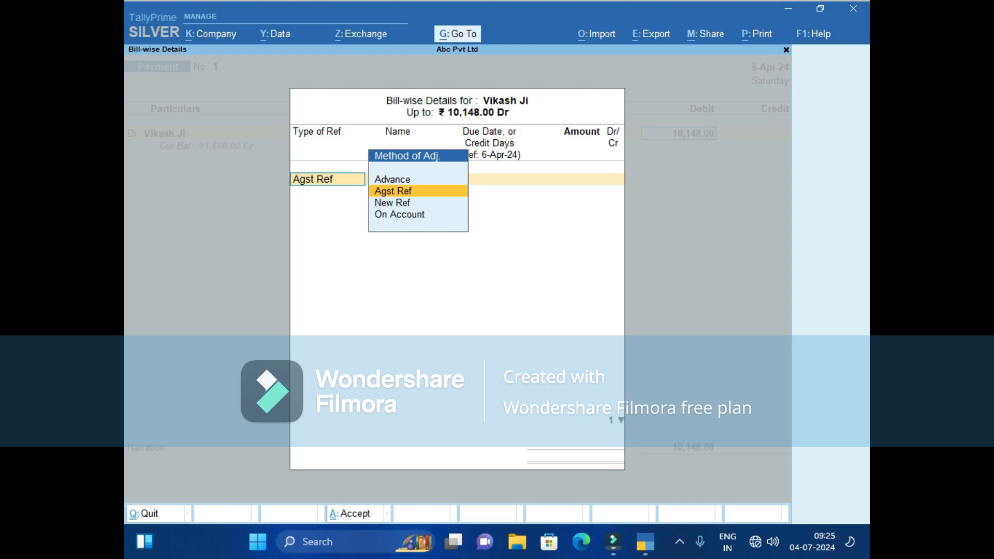
key(Return)
key(Down)
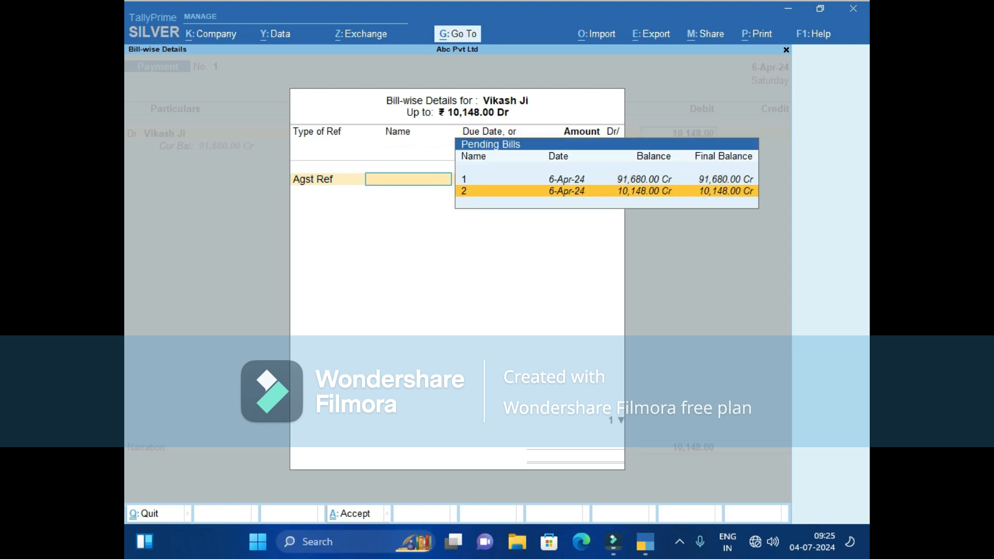
key(Up)
key(Down)
key(Up)
key(Down)
key(Return)
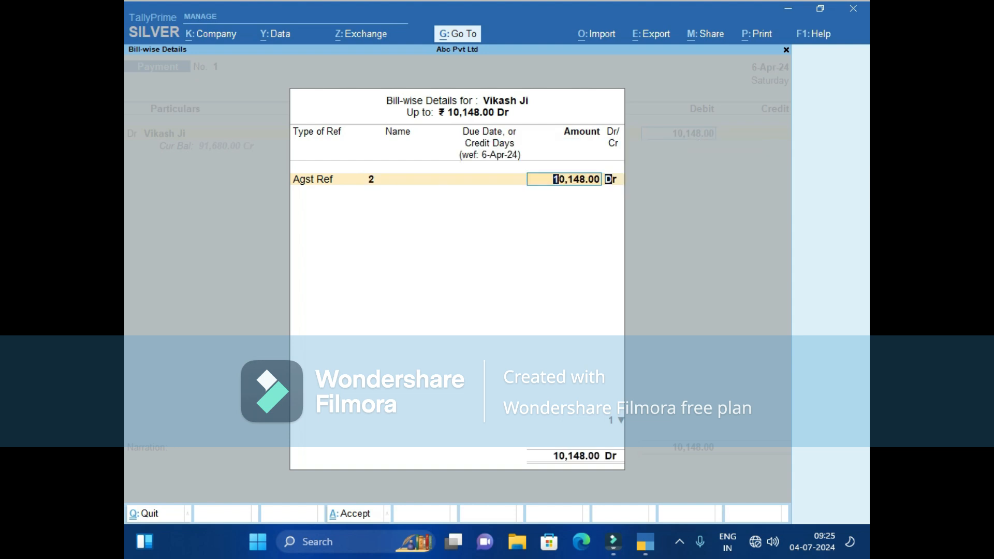
key(Return)
key(Return)
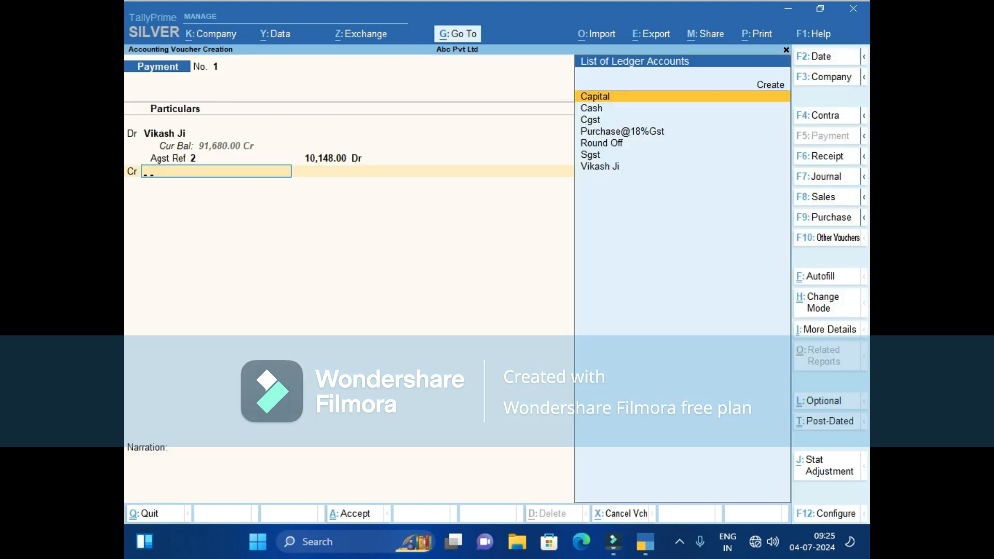
Credit Cash, date the payment 11-Apr-24, and save Payment No. 1.
text(Cas)
key(Return)
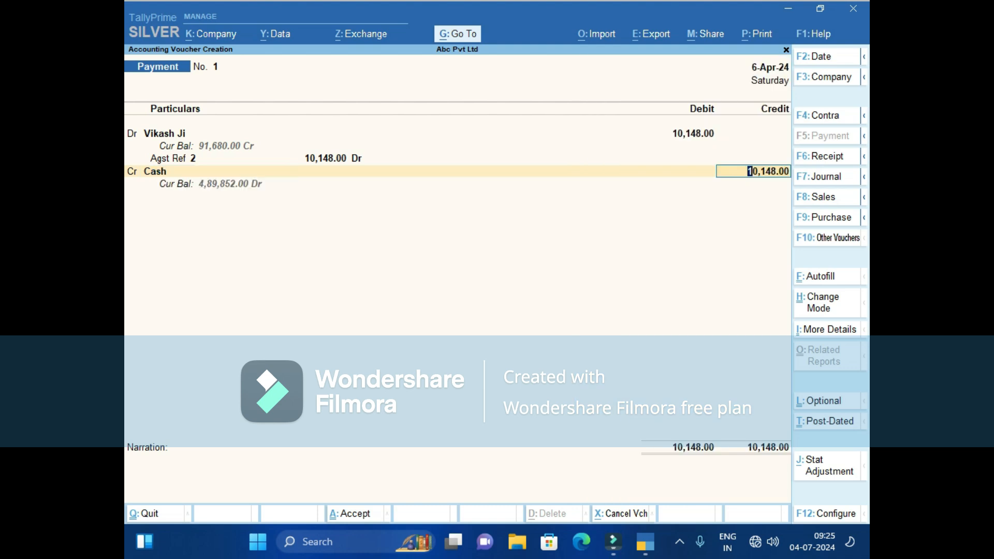
key(F2)
text(1.)
key(BackSpace)
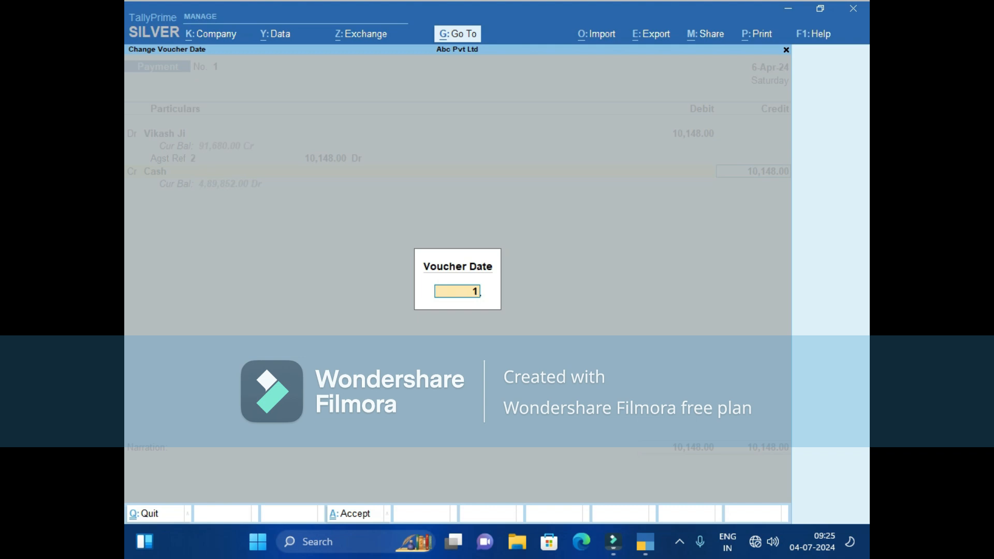
text(1.4)
key(Return)
key(Return)
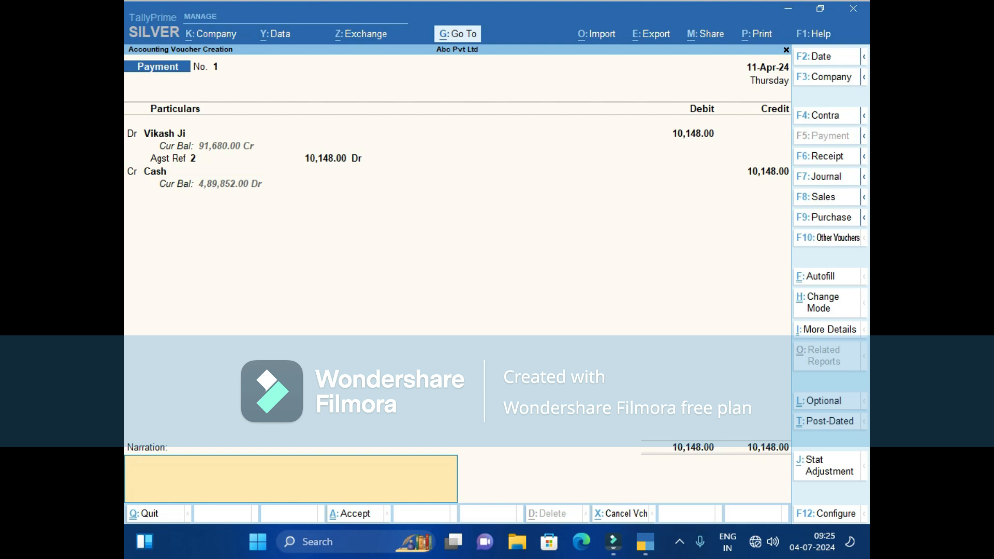
key(Return)
key(Return)
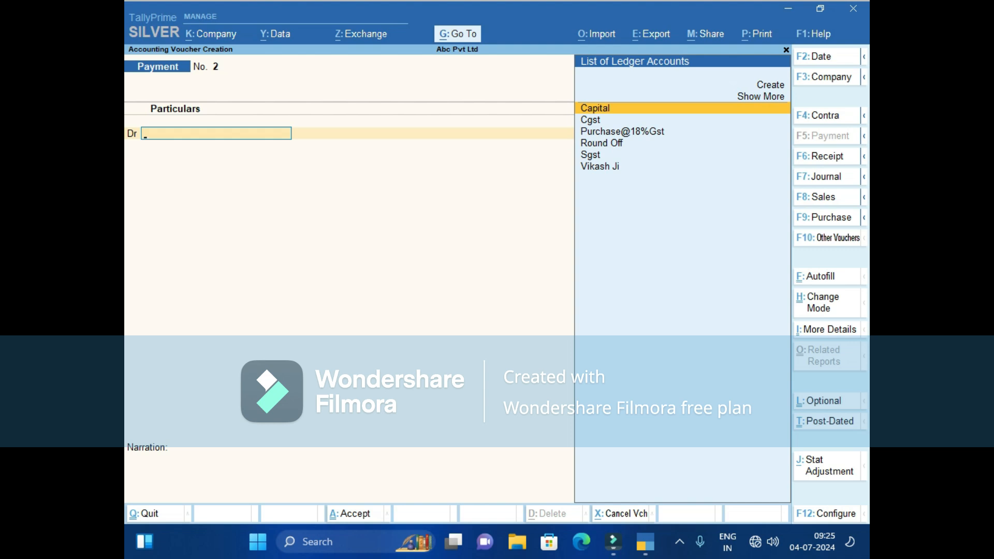
Pay Vikash Ji 20,000.00 from Cash against bill 1 as Payment No. 2.
text(V)
key(Return)
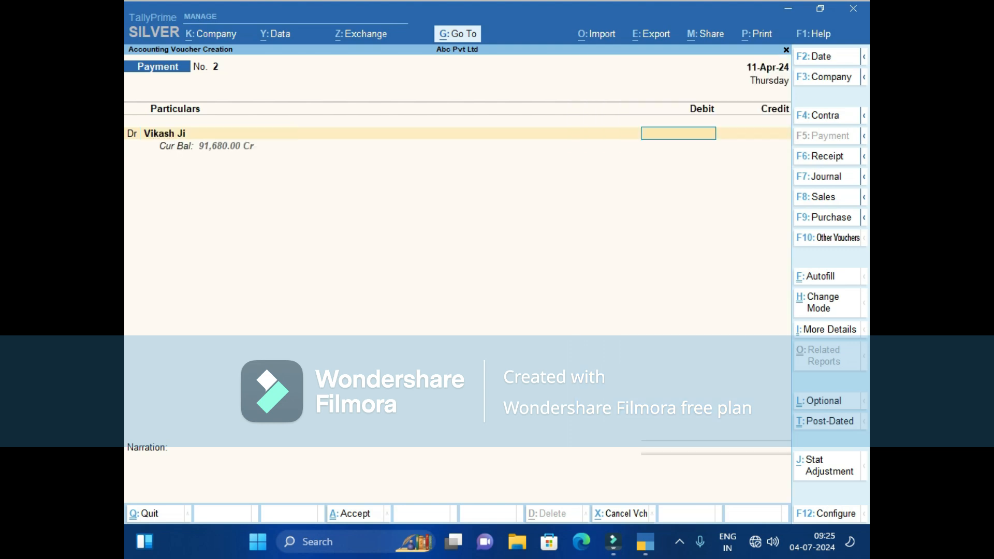
text(20000)
key(Return)
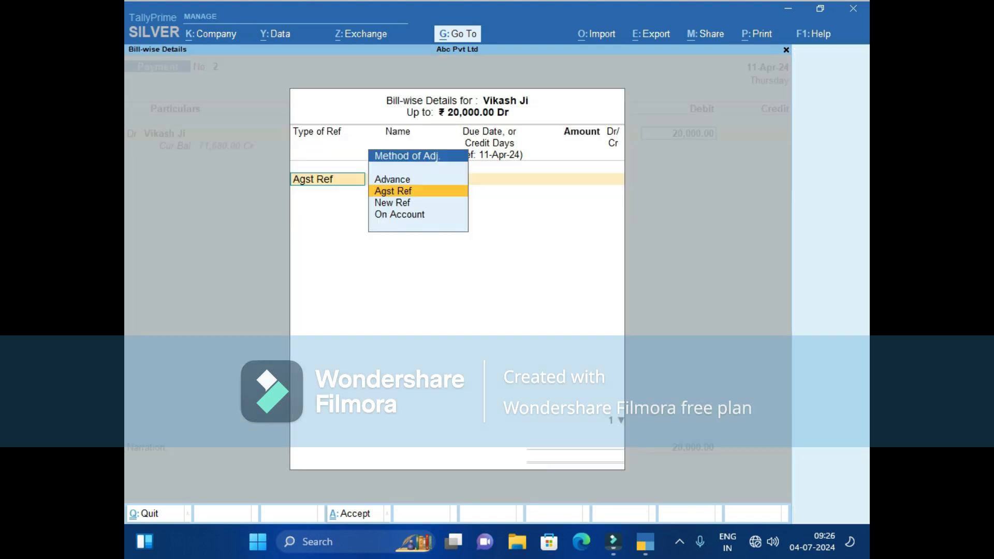
key(Return)
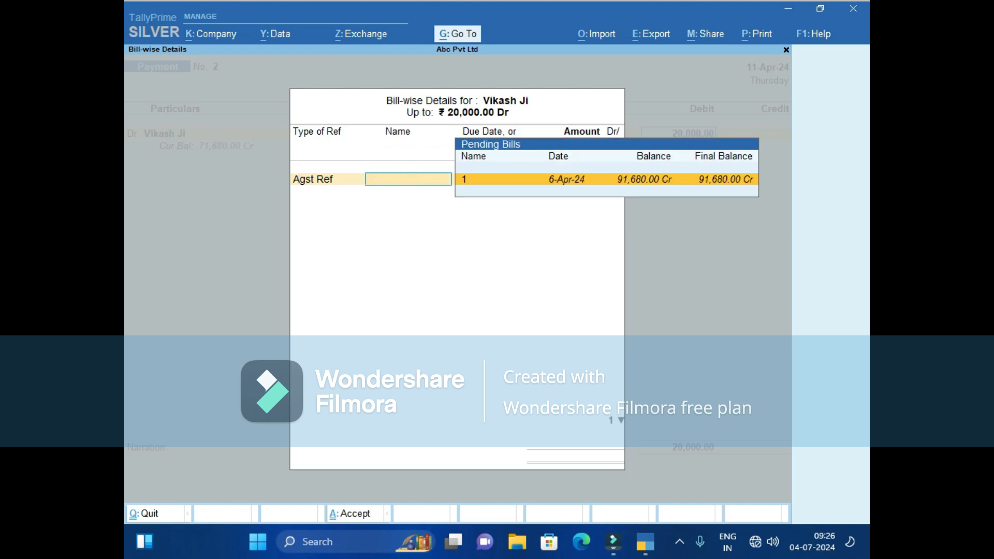
key(Return)
key(Return)
key(Return)
key(Return)
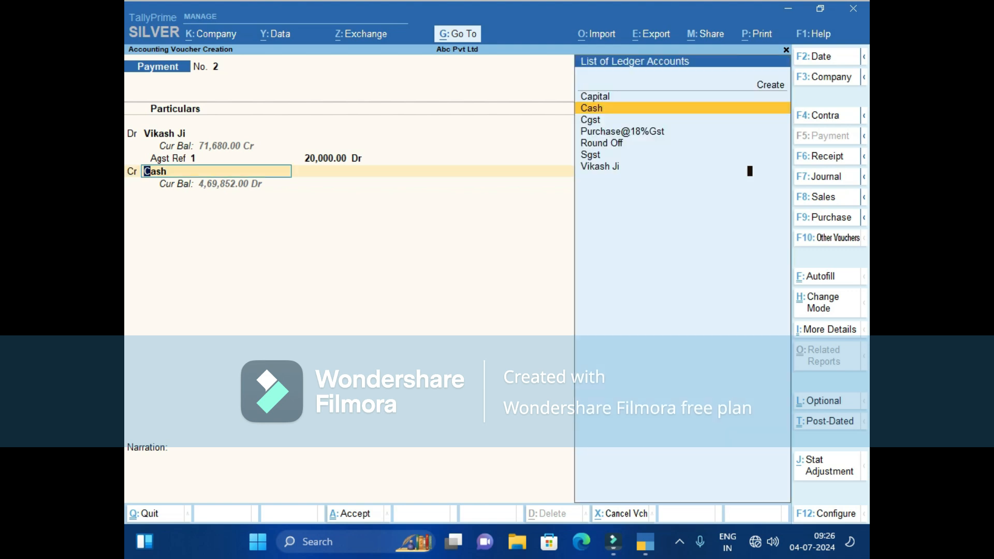
key(Return)
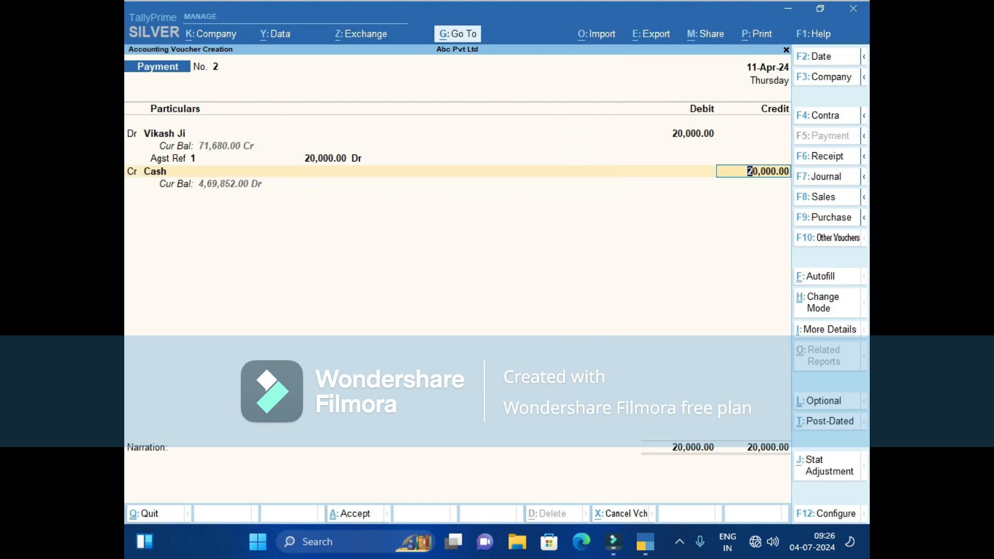
key(Return)
key(Return)
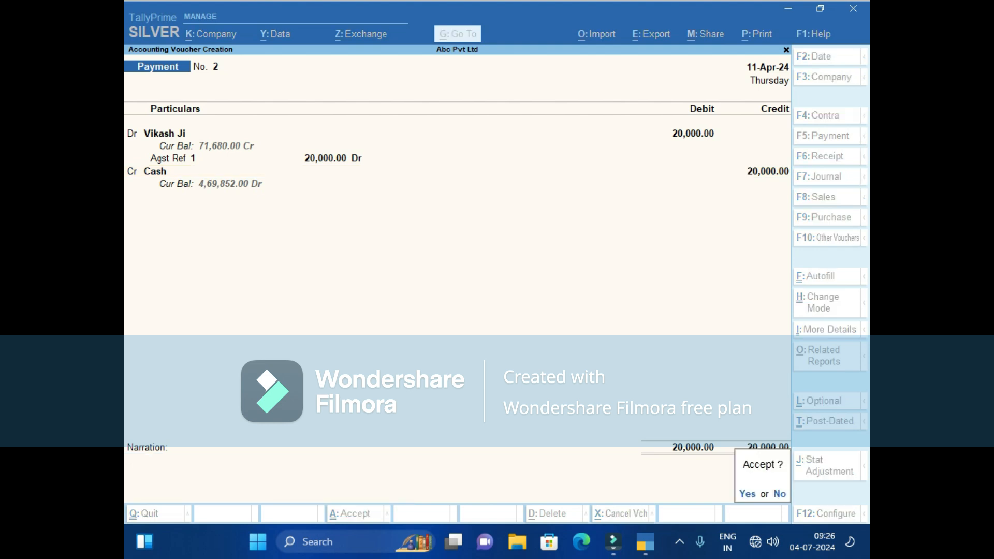
key(Return)
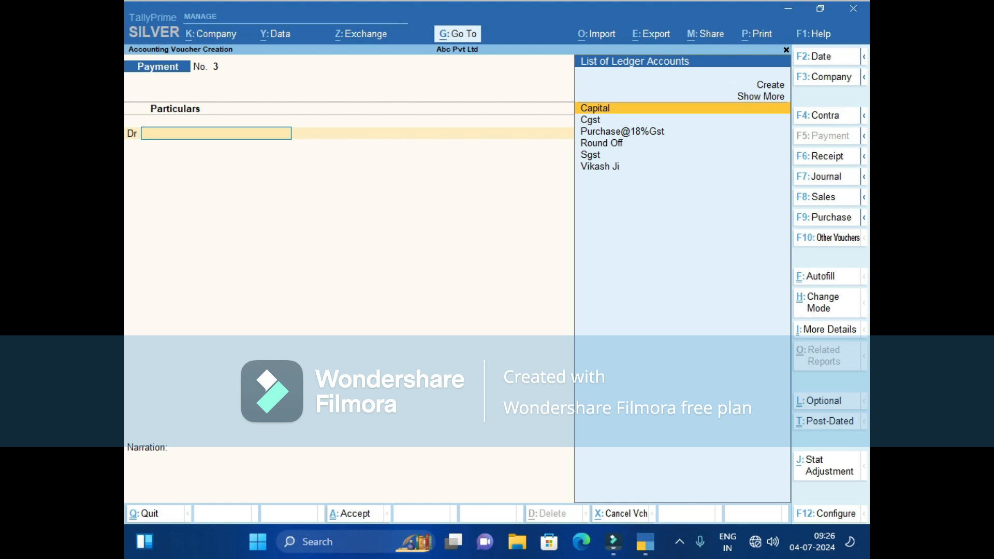
Debit Vikash Ji 799.00 as New Ref 3 and credit Cash 799.00.
text(V)
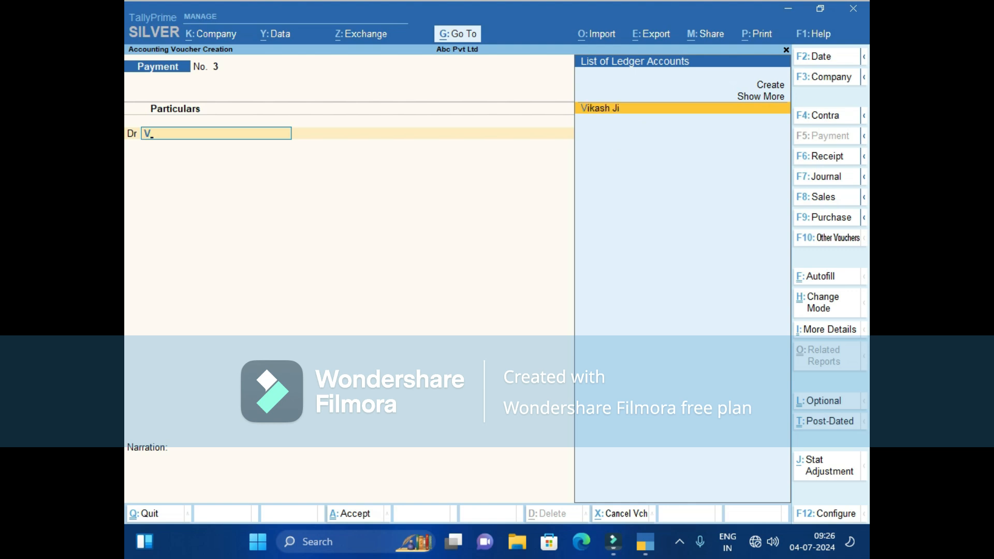
key(Return)
text(799)
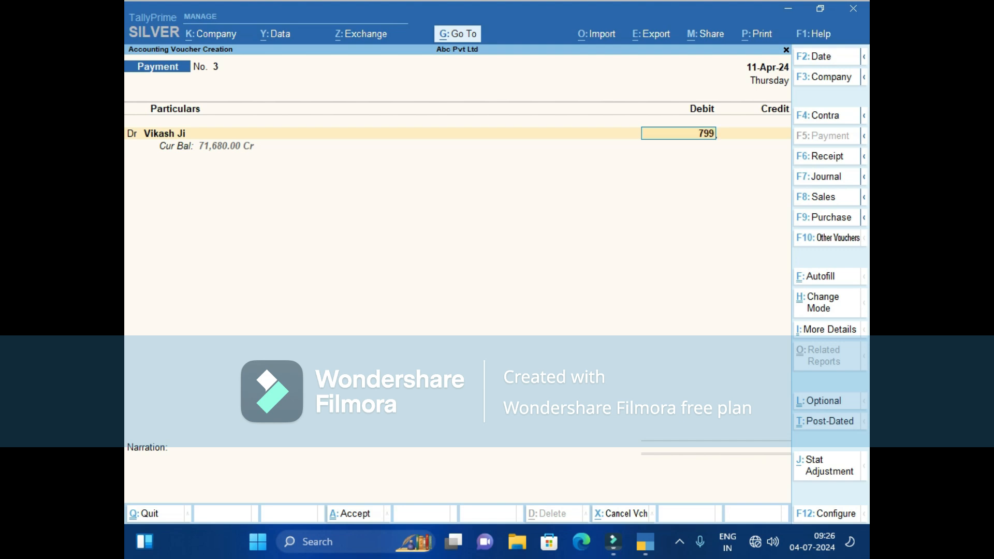
key(Return)
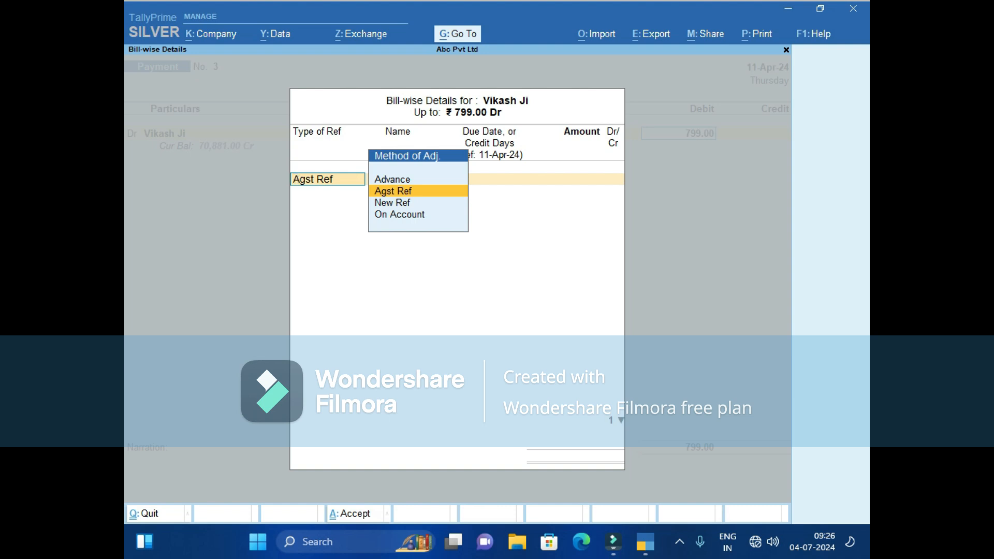
key(Down)
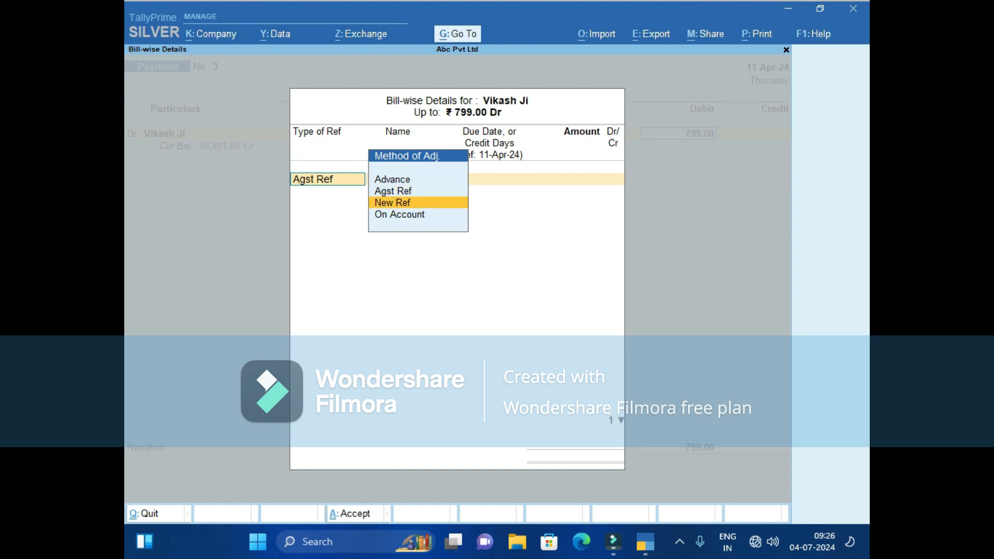
key(Return)
key(Return)
key(Return)
key(Return)
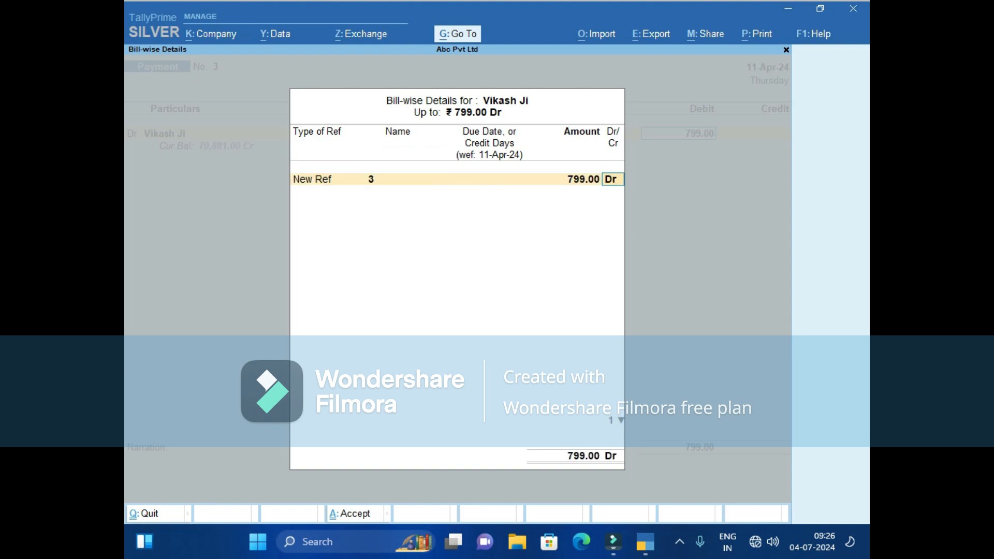
key(Return)
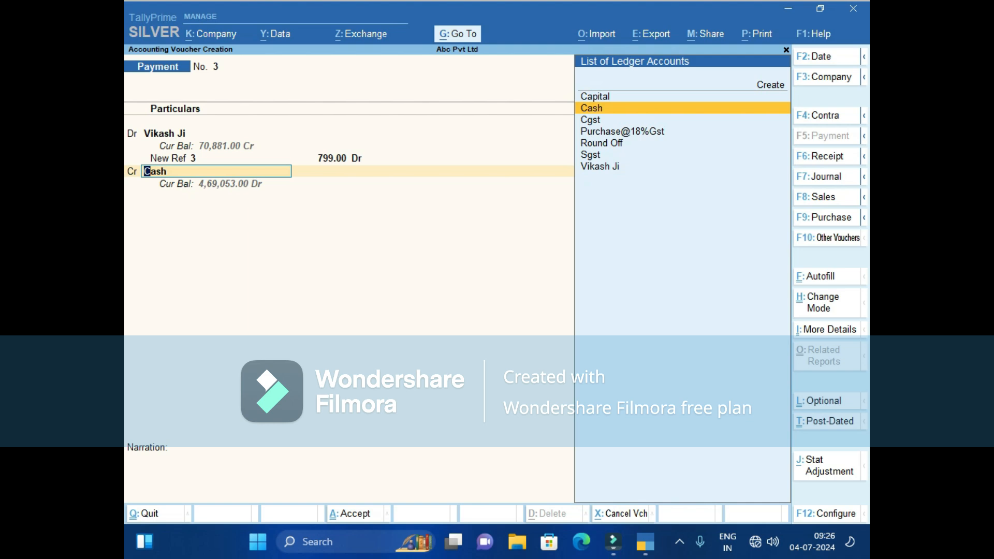
key(Return)
key(Return)
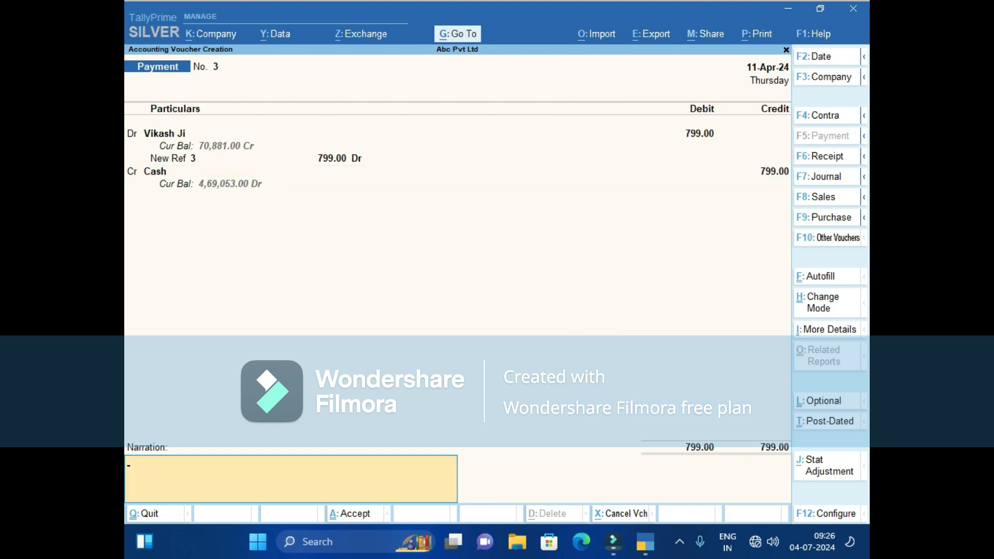
Add the narration 'mobile recharge ke' and save Payment No. 3.
text(mobile recharge ke)
key(Return)
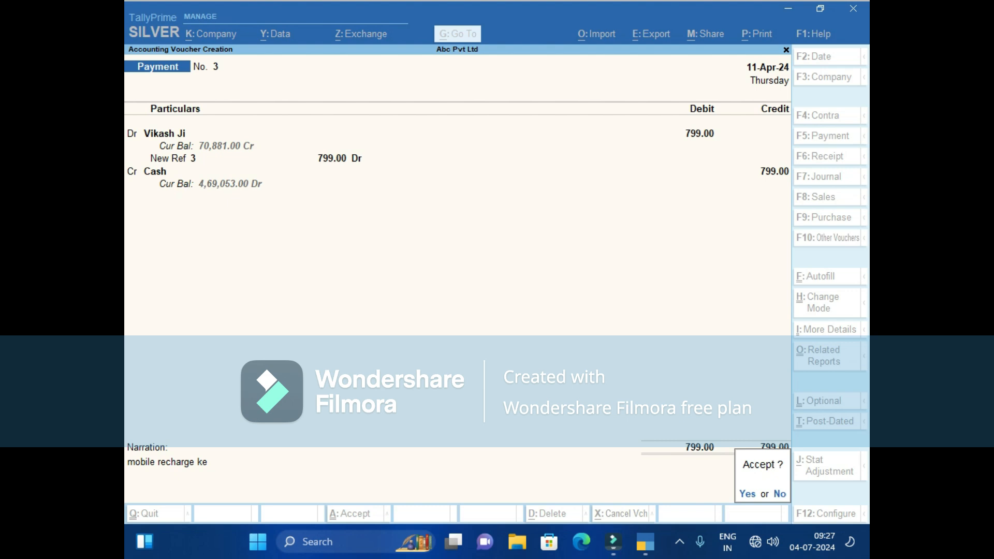
key(y)
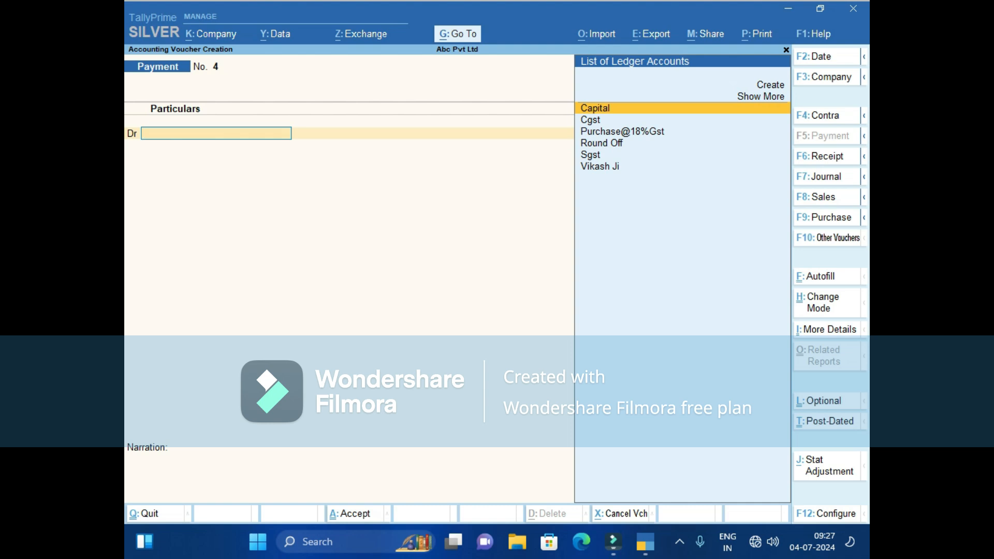
Quit voucher entry and open Vikash Ji's ledger via More Reports > Account Books > Ledger.
key(Escape)
key(Escape)
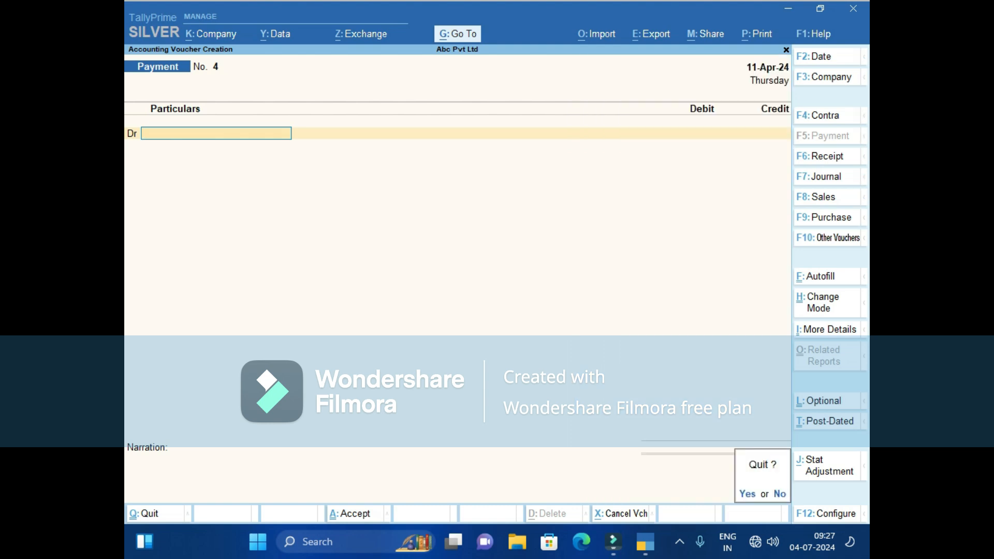
key(y)
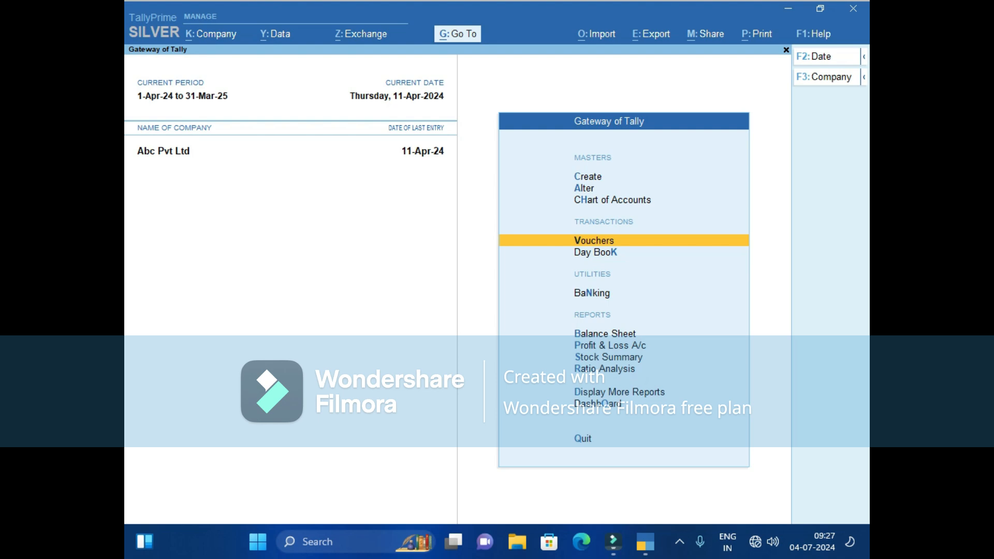
key(Down)
key(Down)
key(Down)
key(Down)
key(Down)
key(Down)
key(Down)
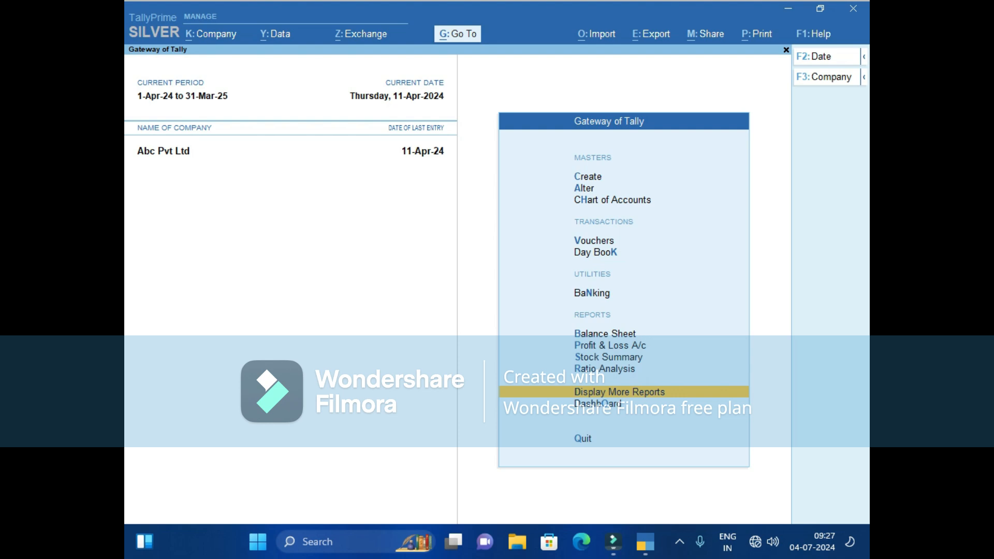
key(Return)
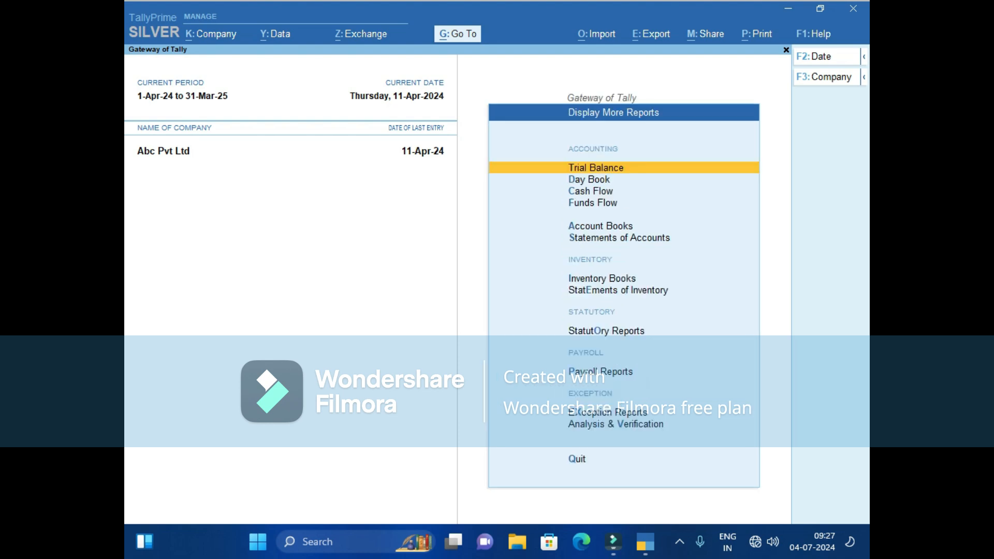
key(Down)
key(Down)
key(Down)
key(Down)
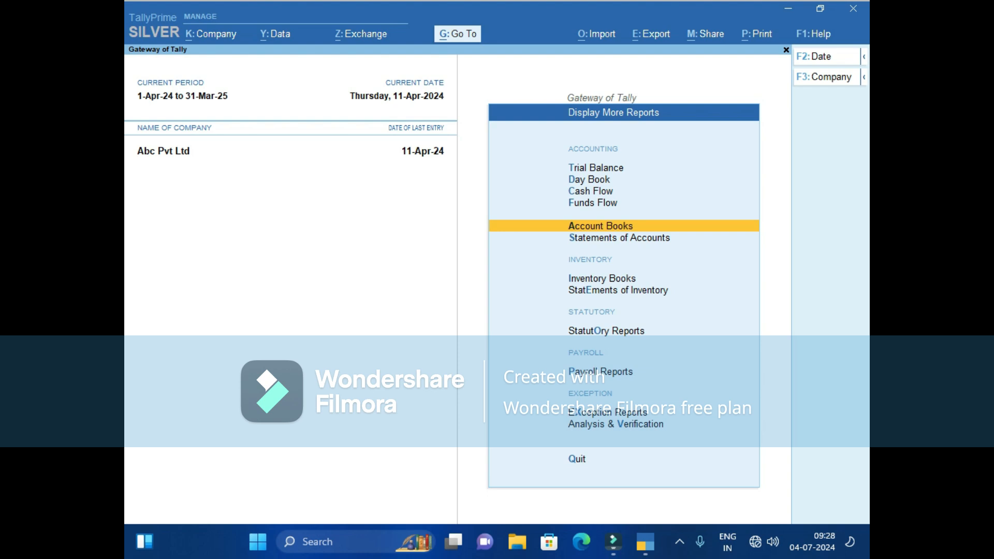
key(Return)
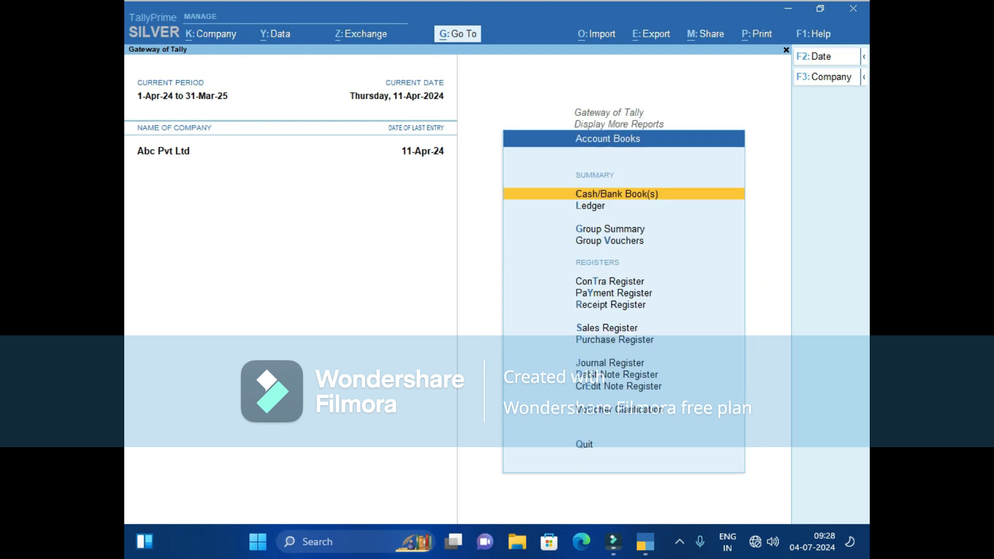
key(Down)
key(Return)
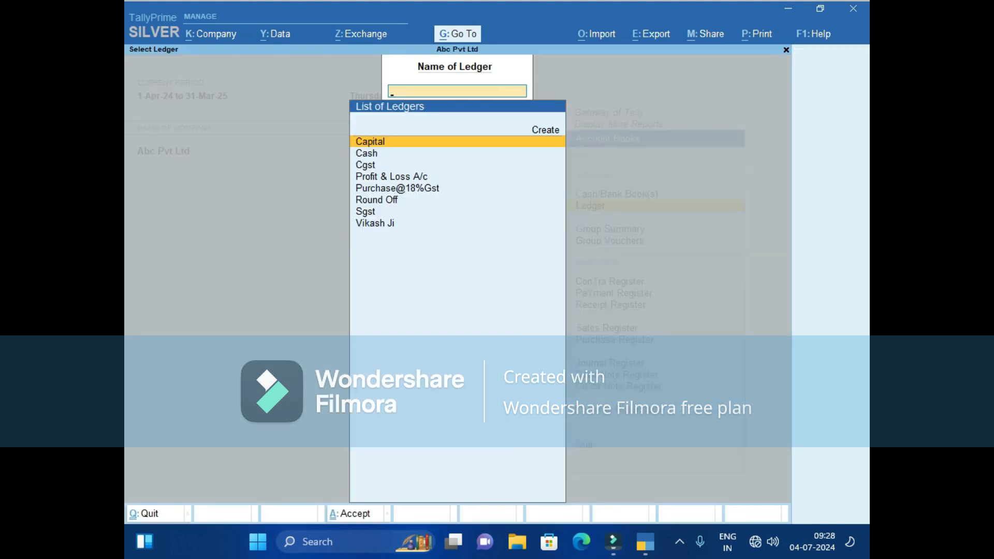
key(Down)
key(Down)
key(Down)
key(Down)
key(Down)
key(Down)
key(Down)
key(Return)
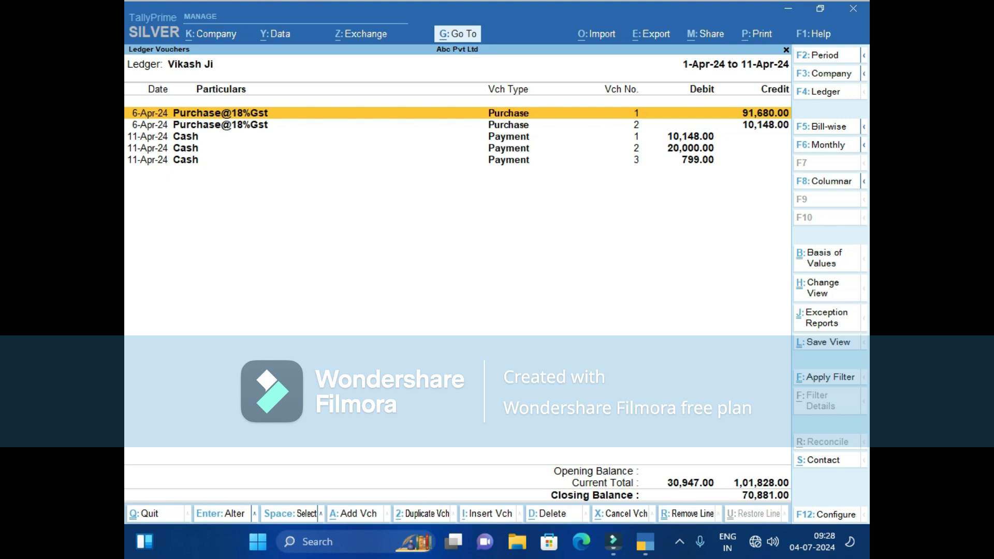
Start a payment voucher from the ledger report, then discard it unsaved.
key(alt)
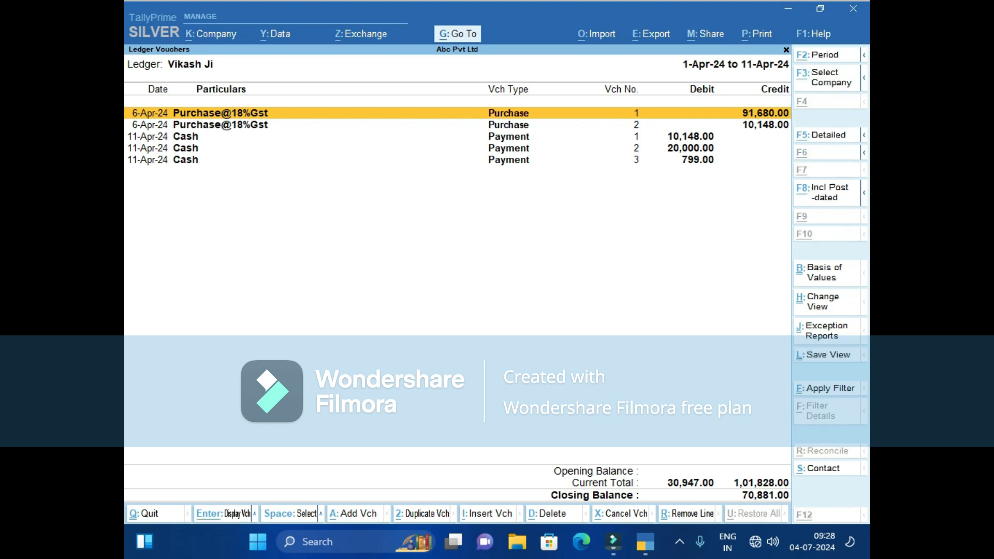
key(alt+a)
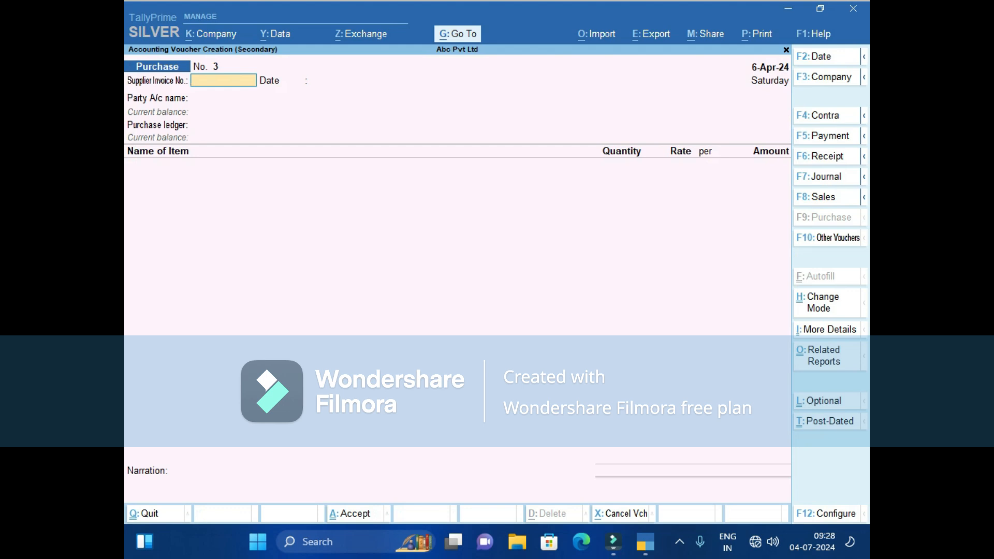
key(F5)
key(Escape)
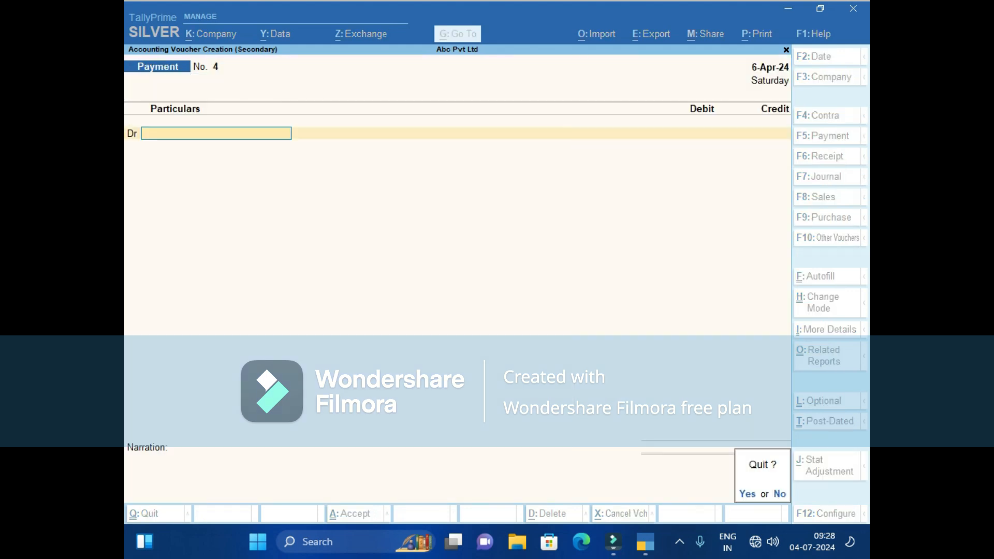
key(y)
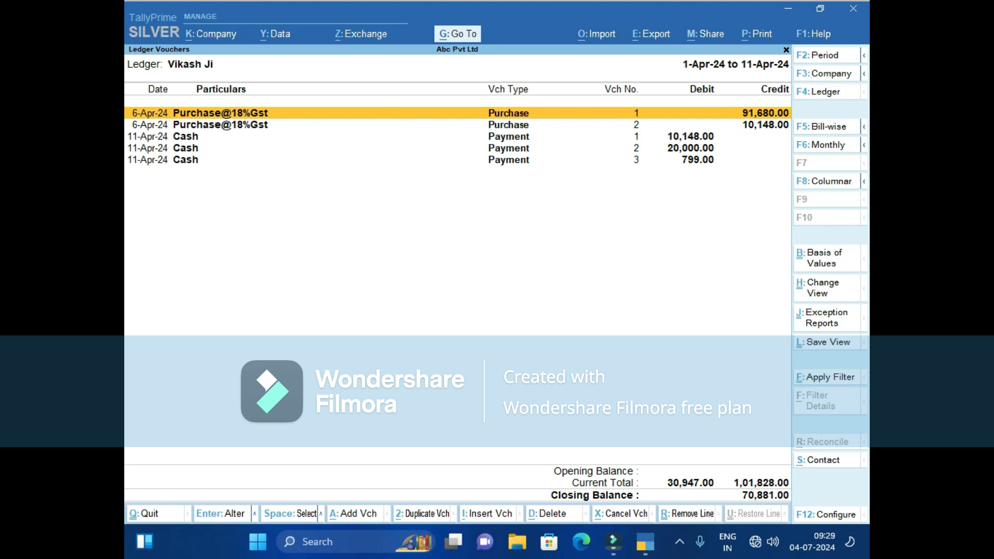
Record Payment No. 4 debiting the supplier 70,881 against bill 1 and crediting Cash.
key(alt)
key(alt+a)
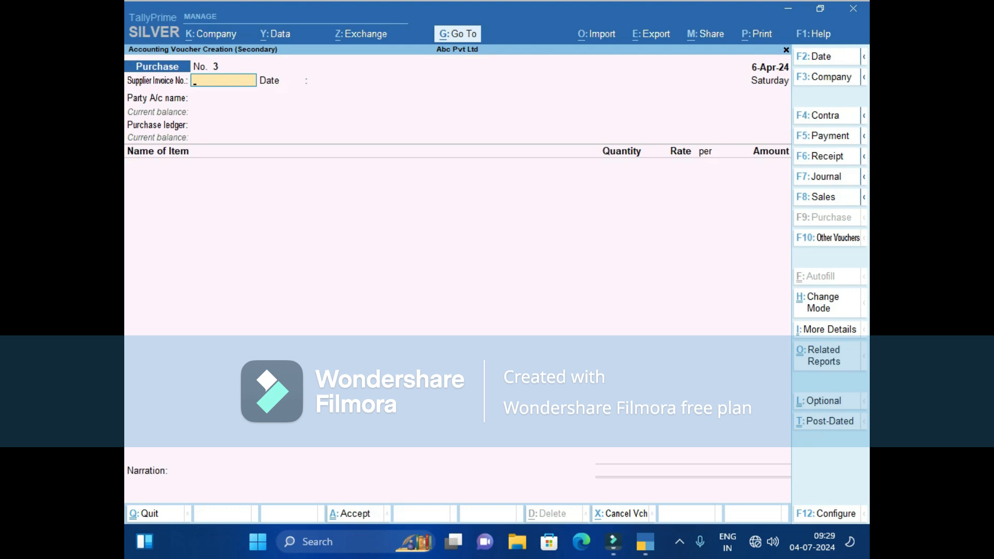
key(F5)
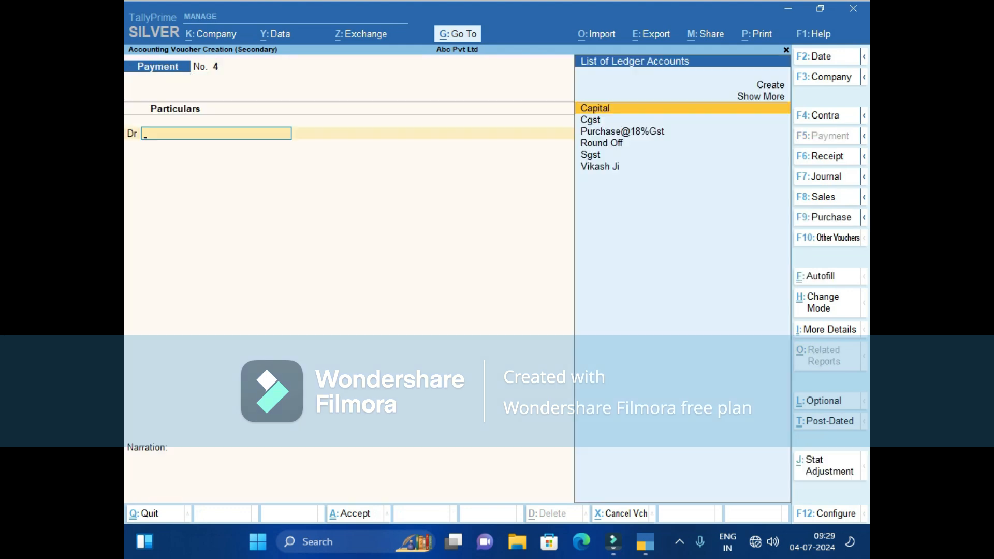
text(Vikash Ji)
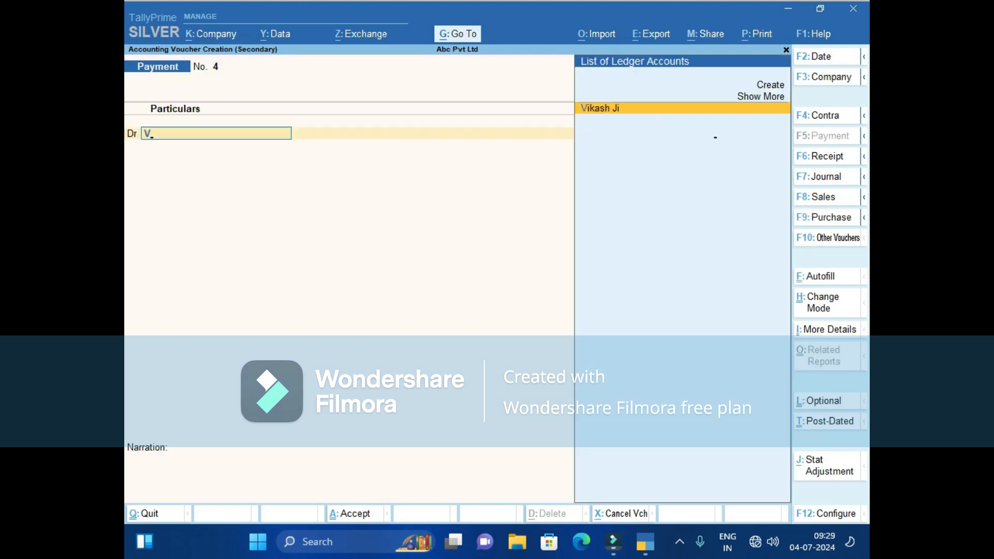
key(Return)
text(70881)
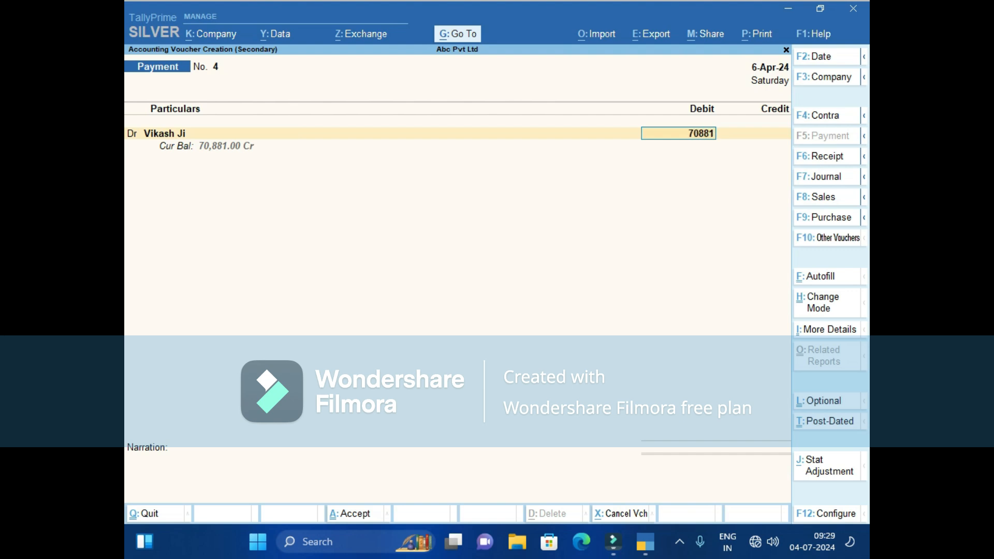
key(Return)
key(Return)
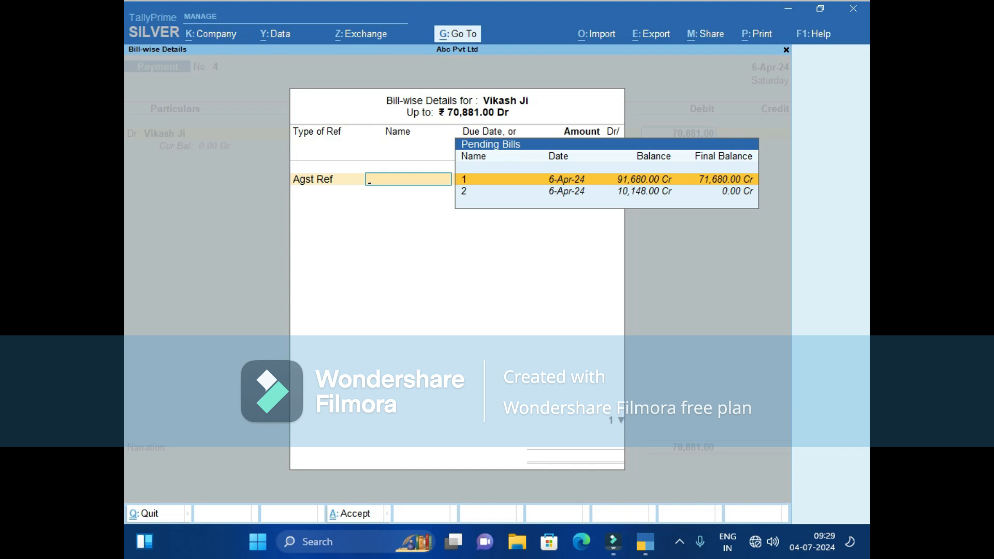
key(Return)
key(Return)
key(Return)
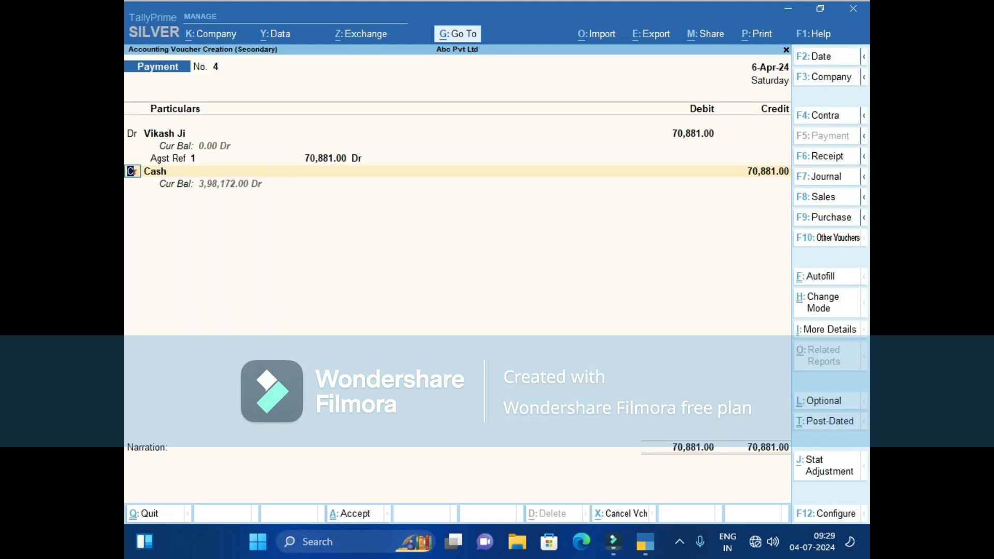
key(Return)
key(Return)
key(Return)
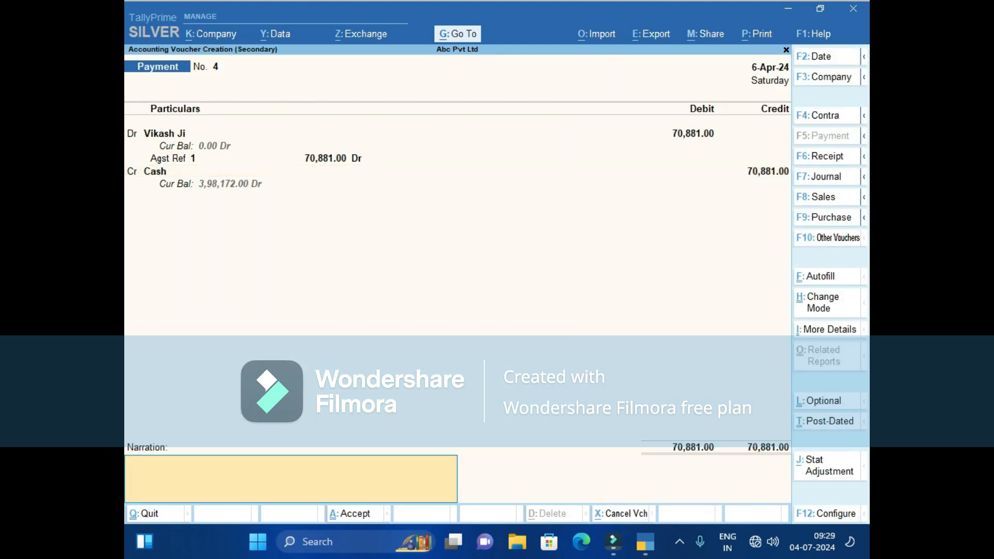
key(Return)
key(Return)
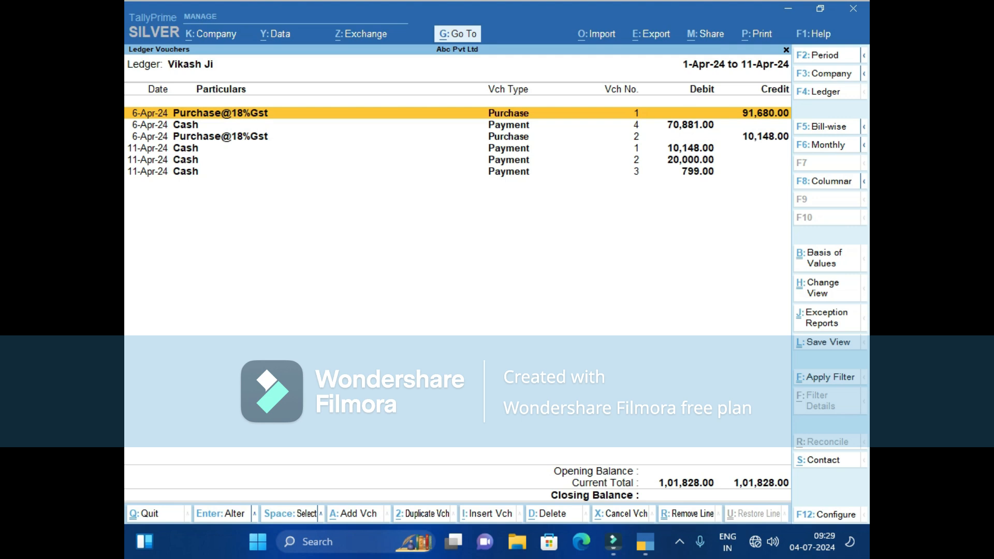
Leave the ledger report for the Gateway and start a new Sales voucher (F8).
key(Escape)
key(BackSpace)
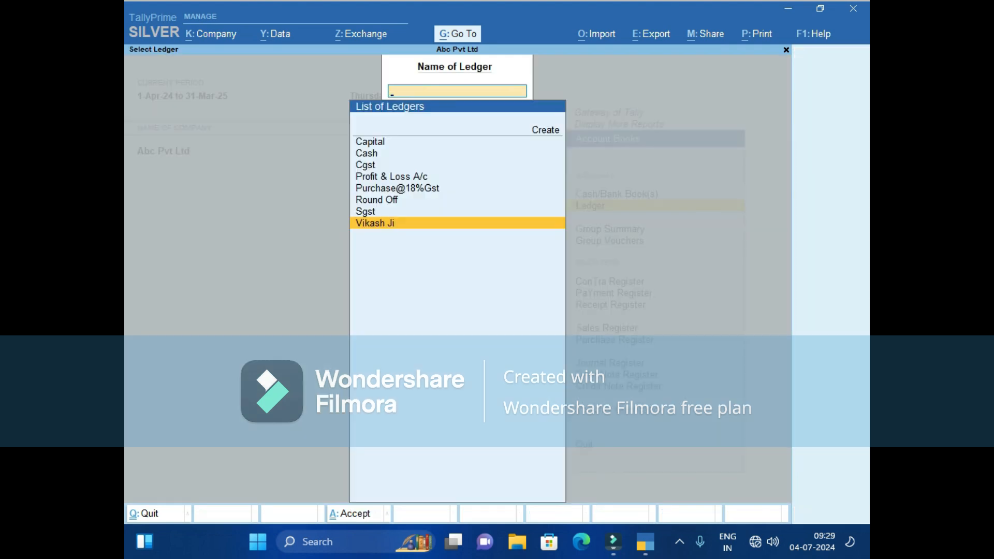
key(Escape)
key(Escape)
key(Escape)
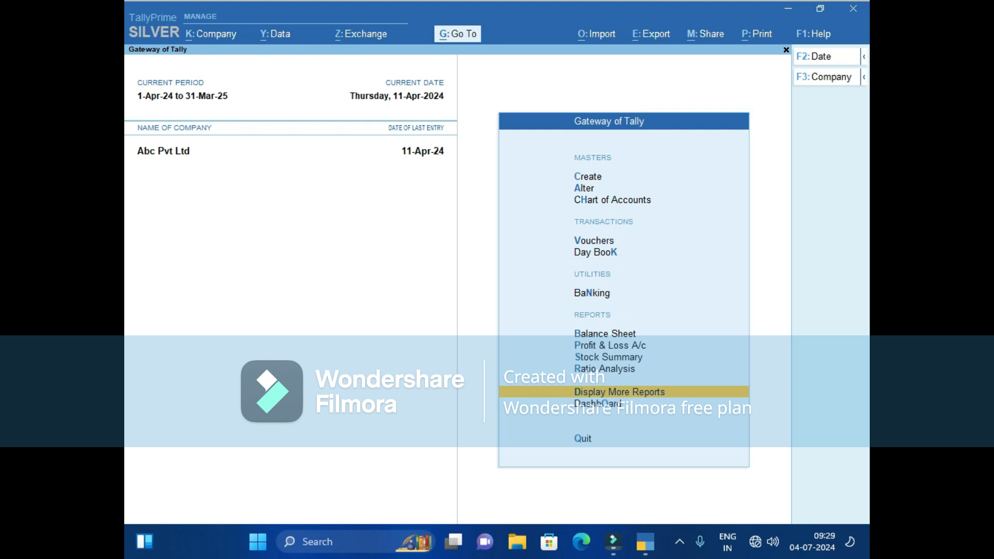
key(v)
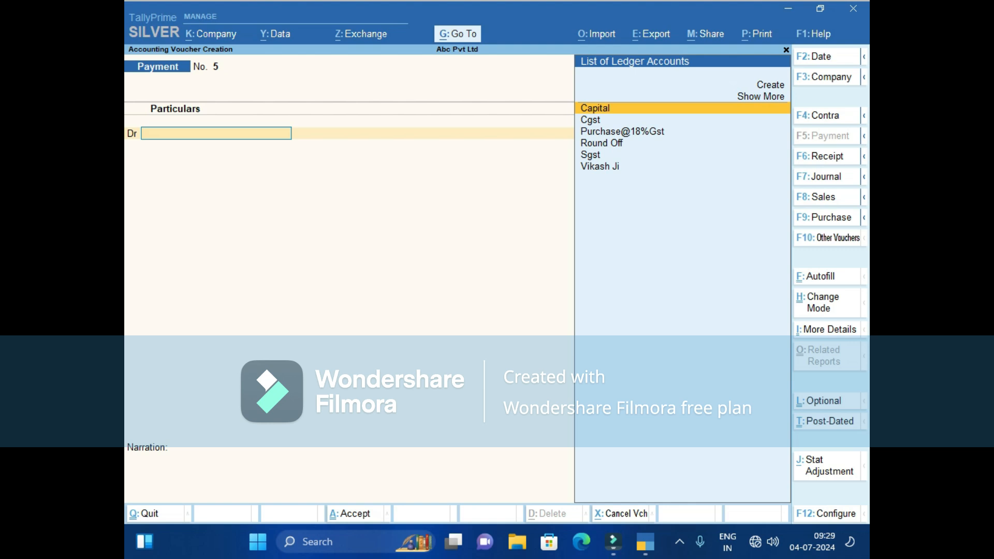
key(F8)
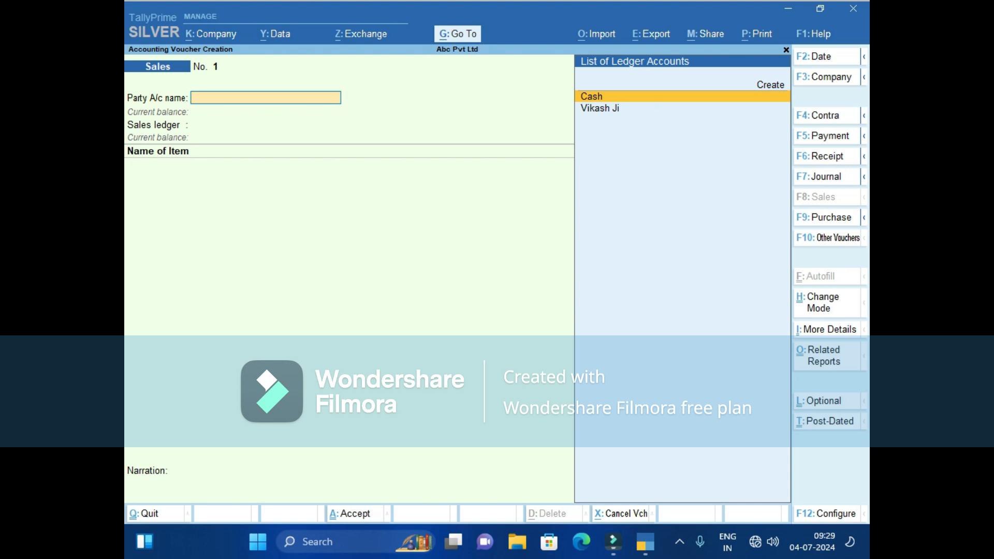
Select Cash as the party and leave every dispatch detail field blank.
key(Return)
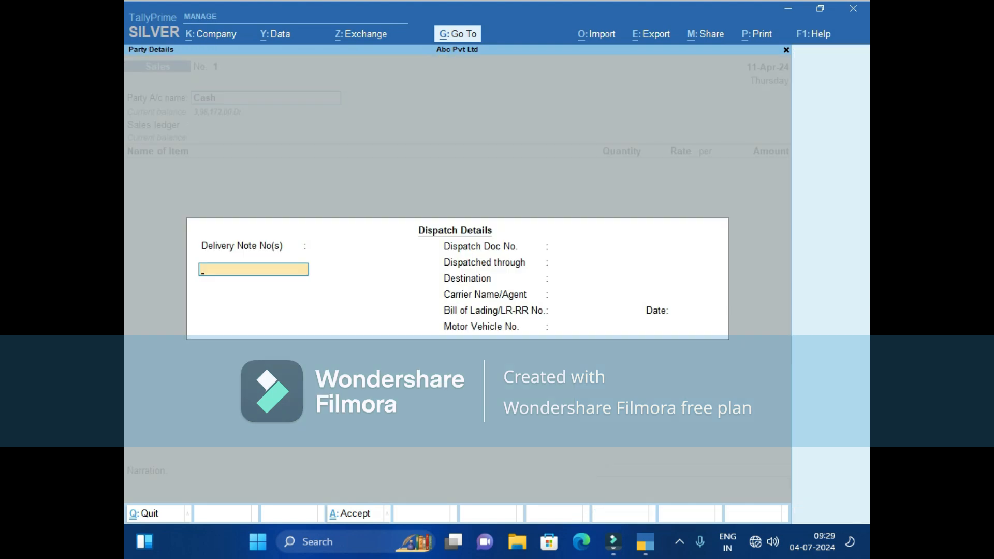
key(Return)
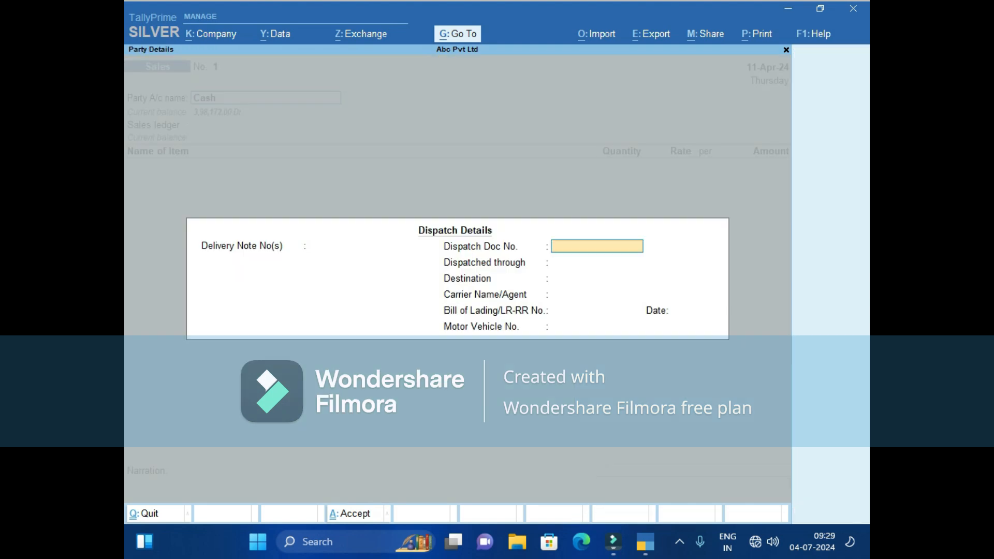
key(Return)
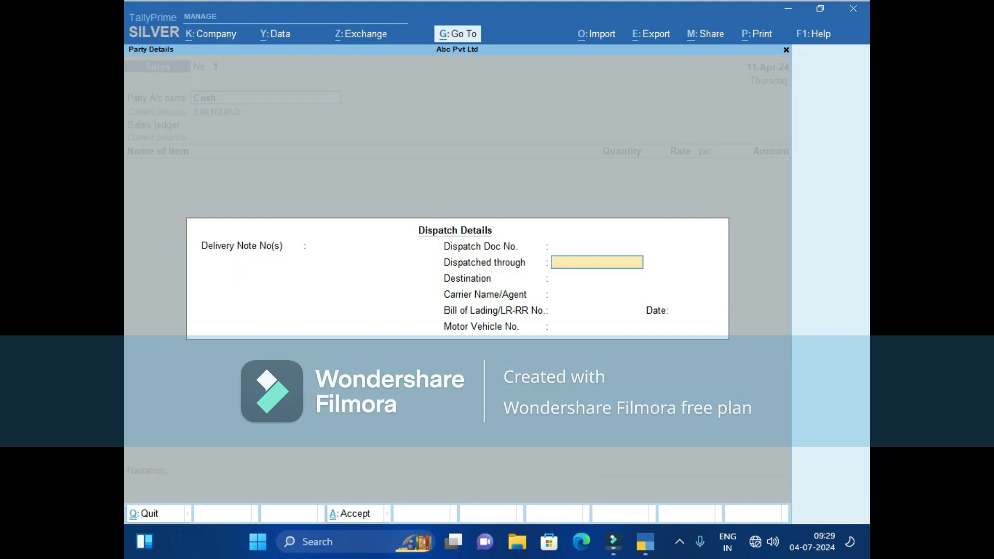
key(Return)
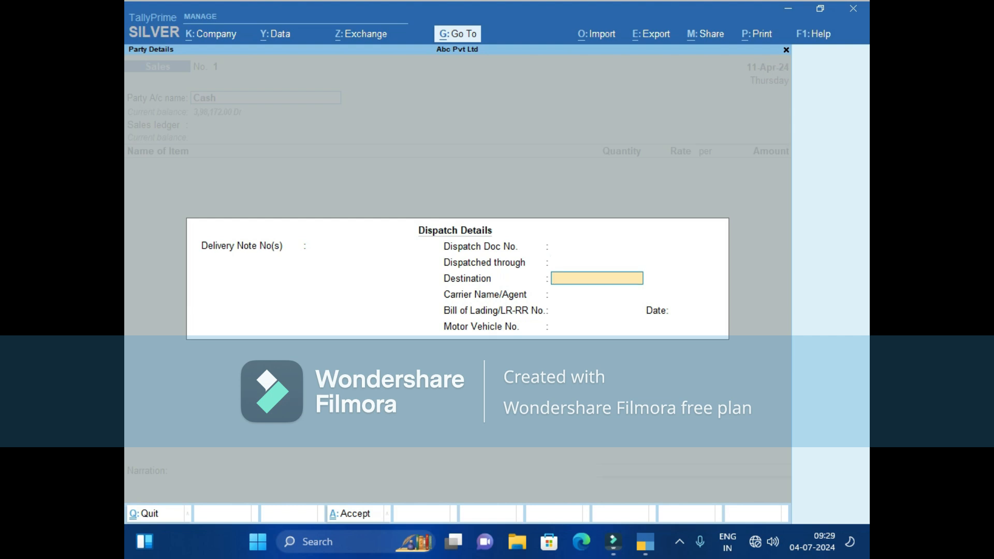
key(Up)
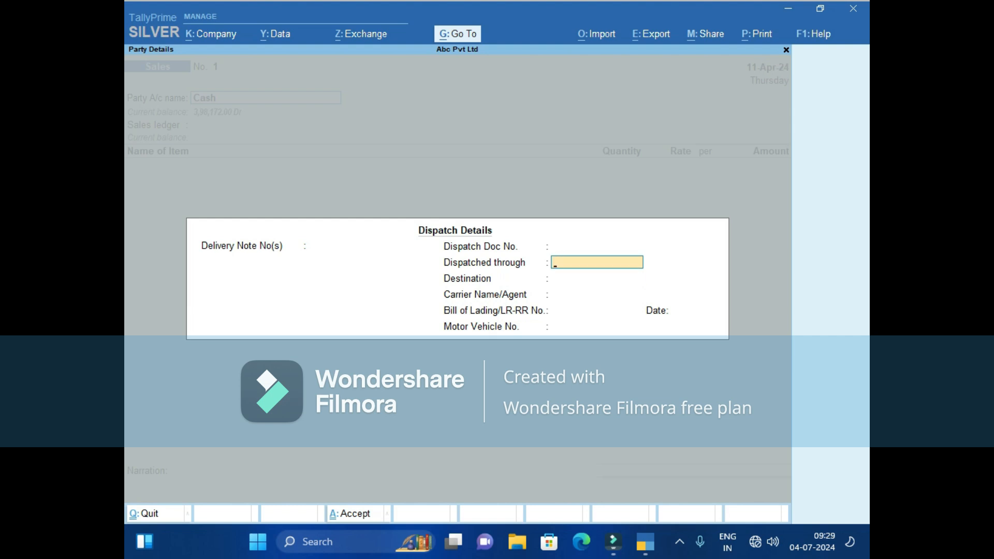
key(Return)
key(Return)
key(Return)
key(Return)
key(Return)
key(Return)
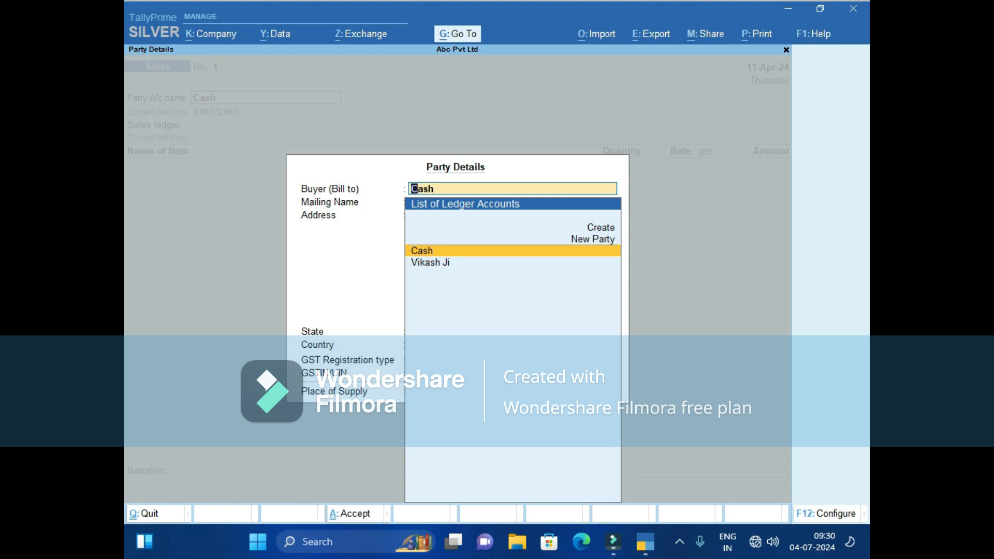
Enter the buyer's name and address, Regular GST registration, and Rajasthan as place of supply.
text(Prakash i)
key(BackSpace)
text(Ji)
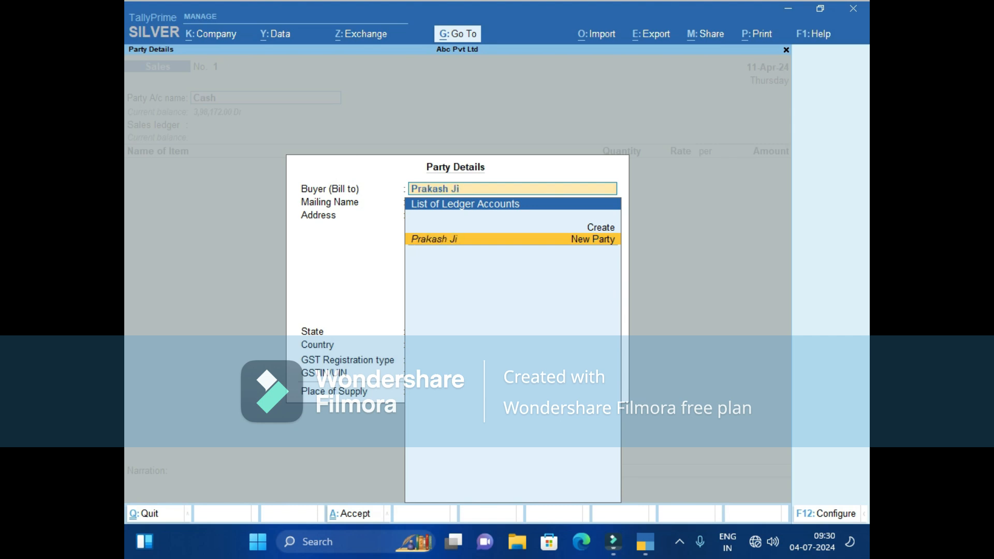
key(Return)
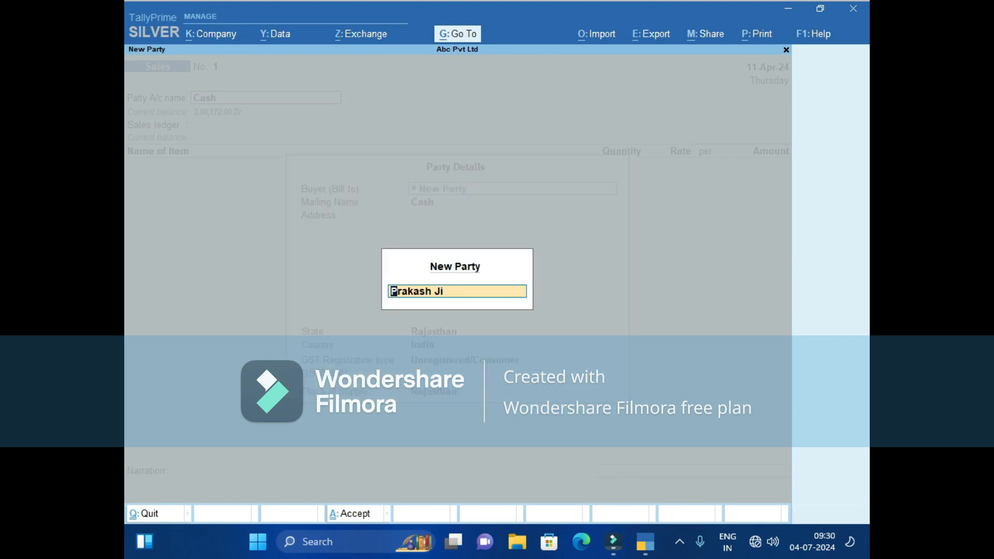
key(Return)
key(Return)
text(N)
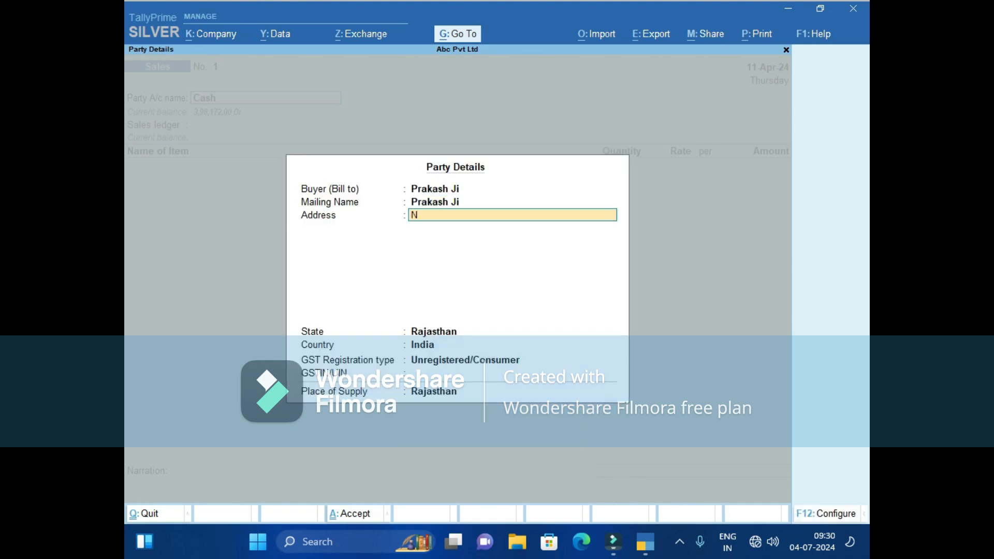
text(imod)
key(Return)
key(Return)
key(Return)
key(Return)
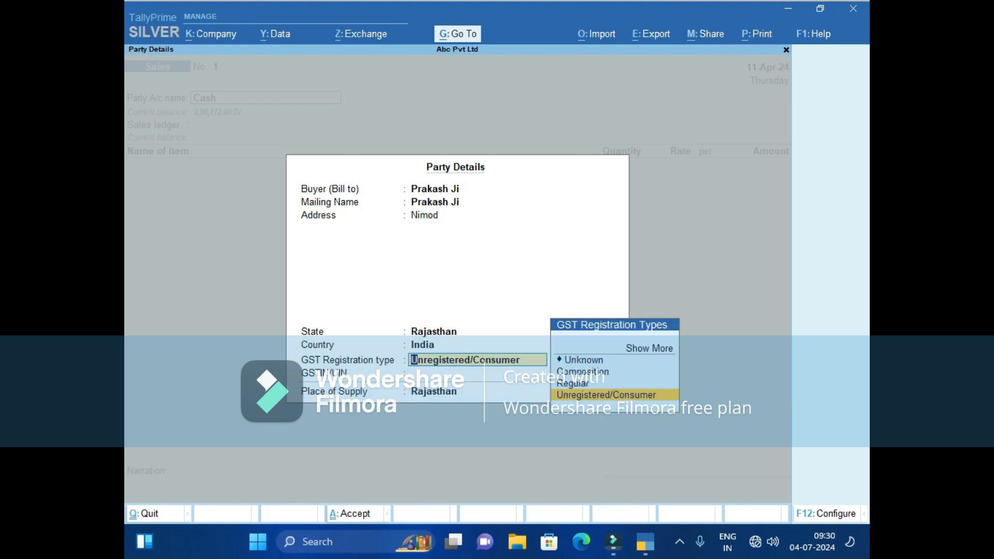
key(Up)
key(Return)
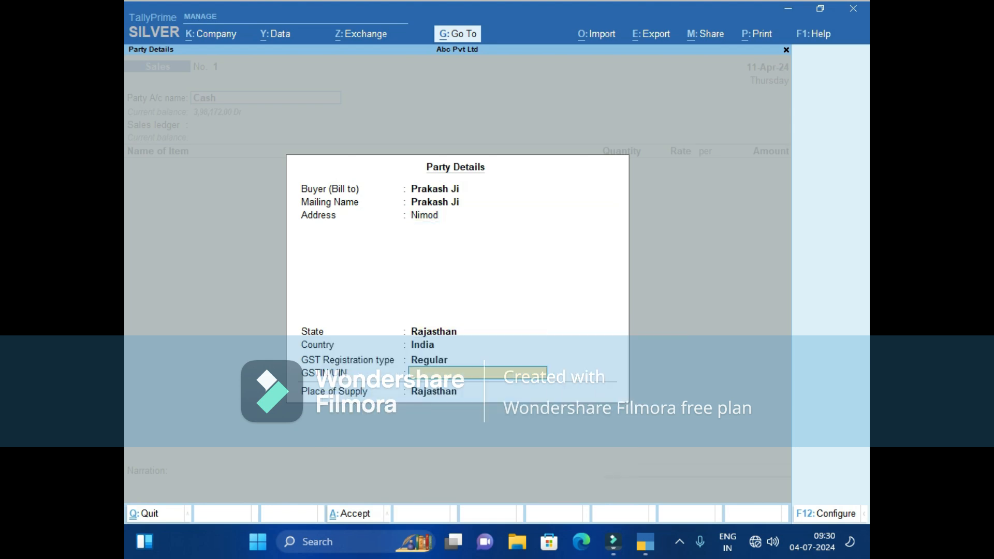
key(Return)
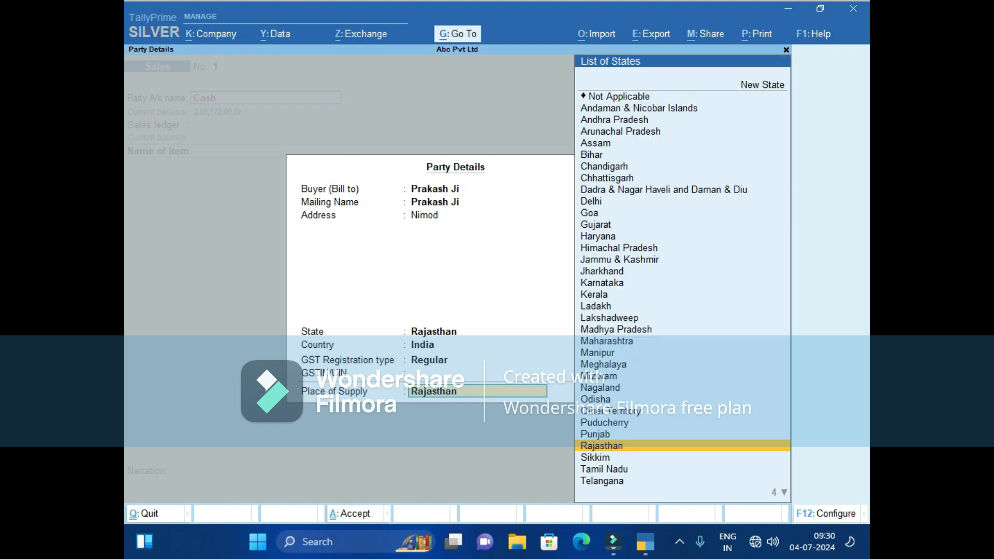
key(Return)
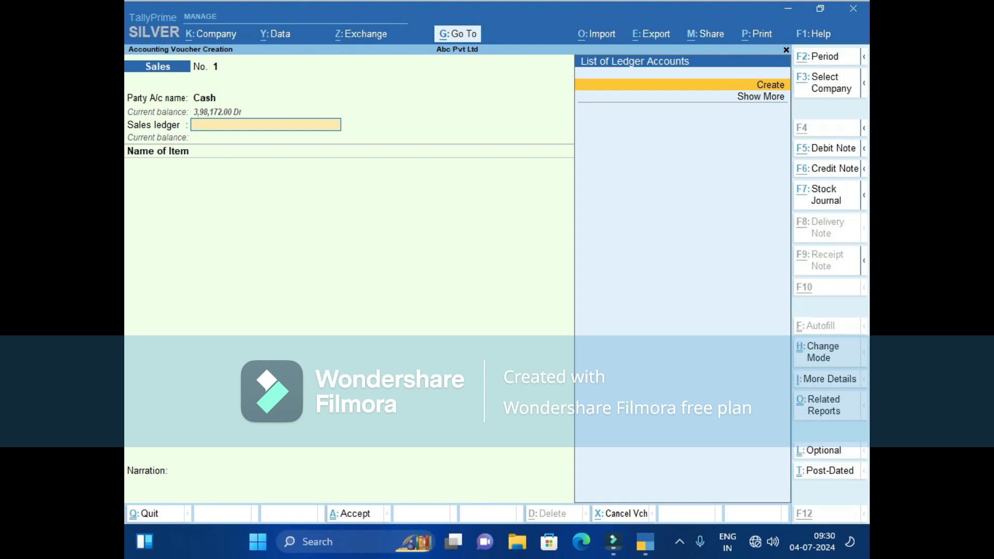
Create a new ledger named Sales@18%Gst under Sales Accounts.
key(alt+c)
text(Sales)
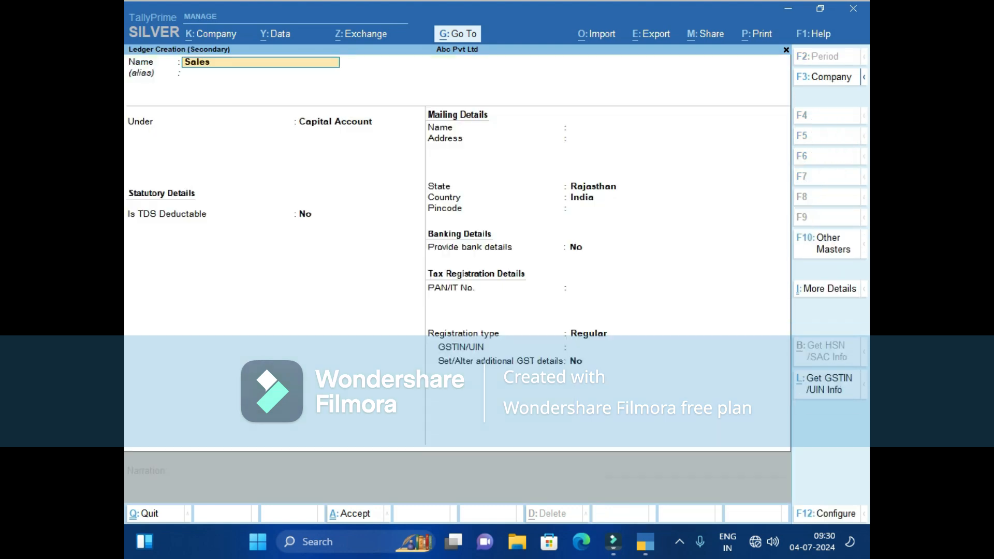
text(@18%Gst)
key(Return)
key(Return)
text(S)
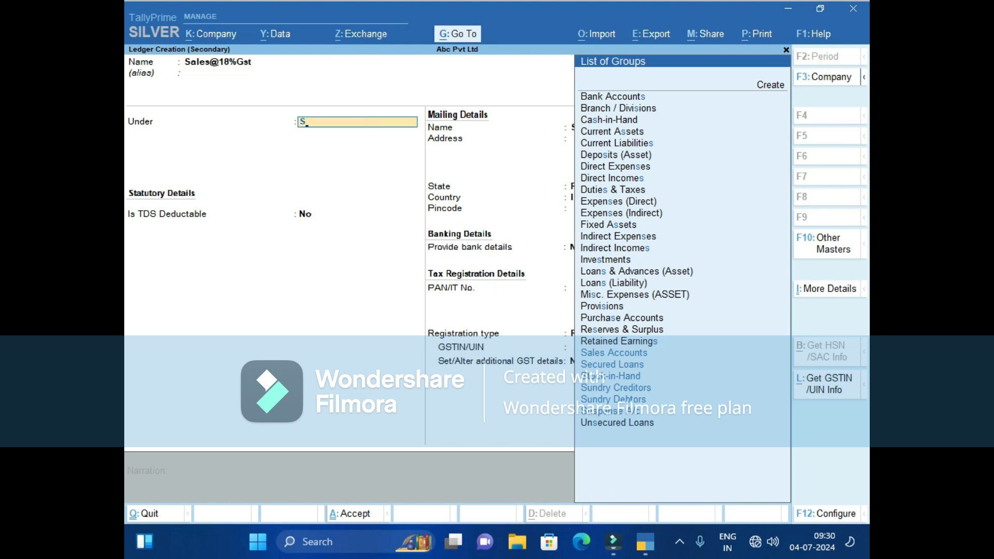
text(a)
key(Return)
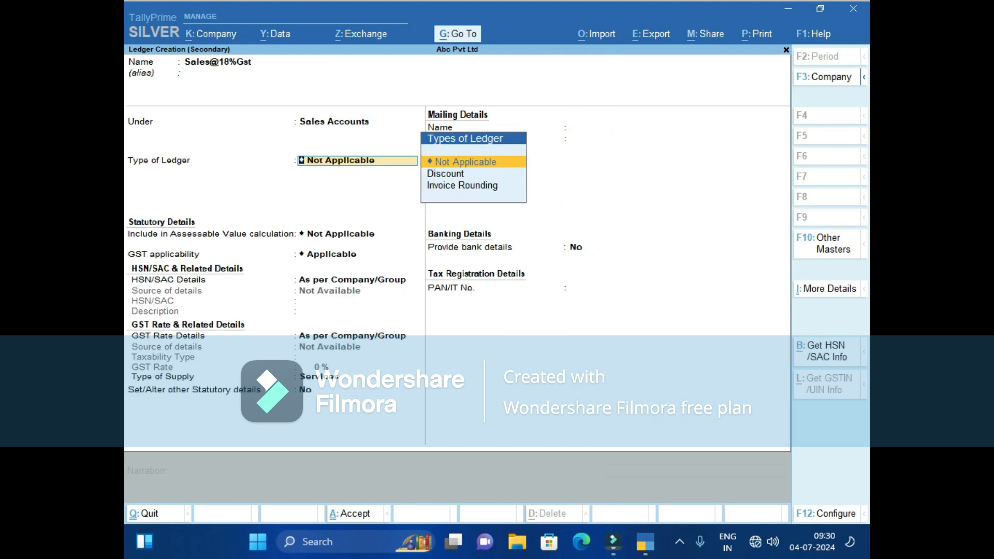
key(Return)
key(Return)
key(Return)
key(Return)
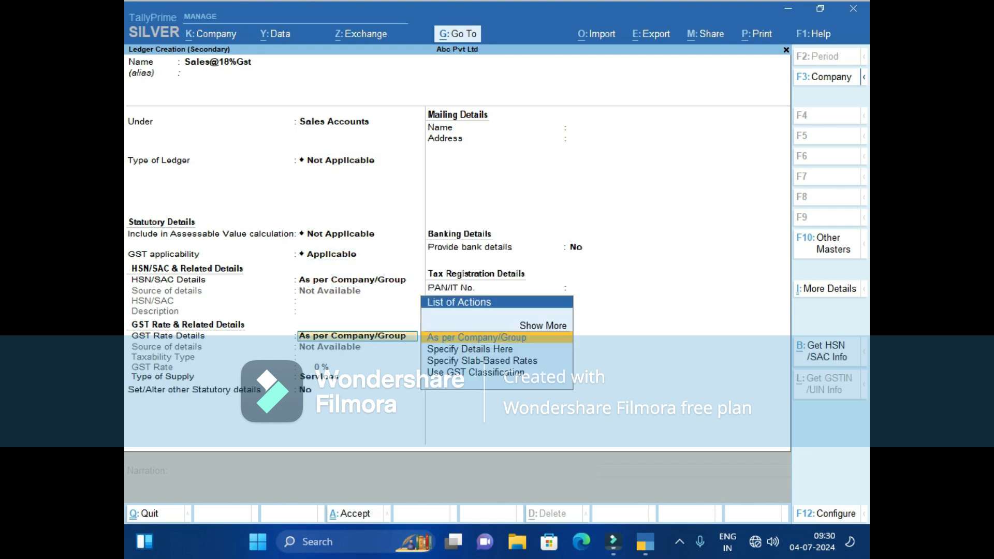
Give the ledger GST details of Taxable at 18% on Goods and save it.
key(Down)
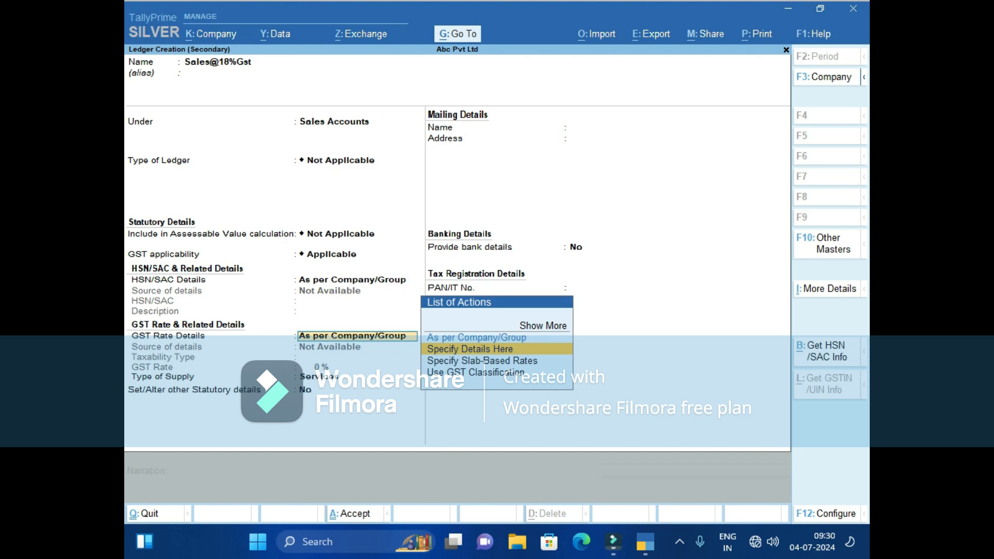
key(Return)
key(Return)
text(18)
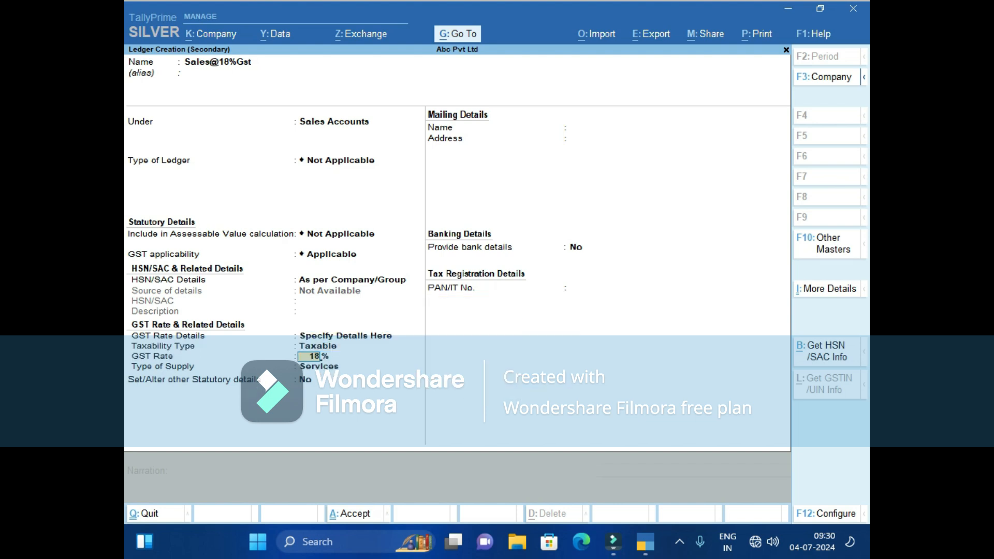
key(Return)
key(Up)
key(Return)
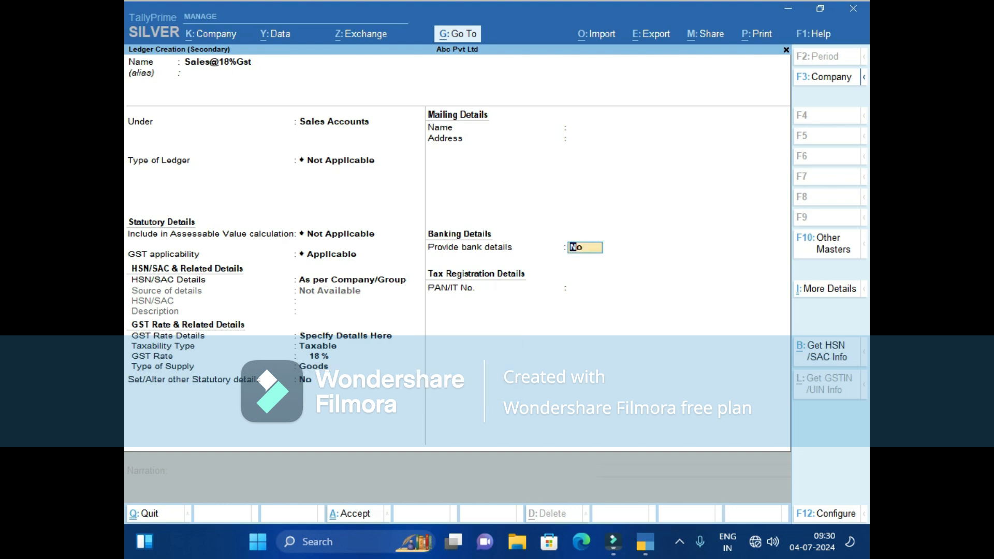
key(Return)
key(Return)
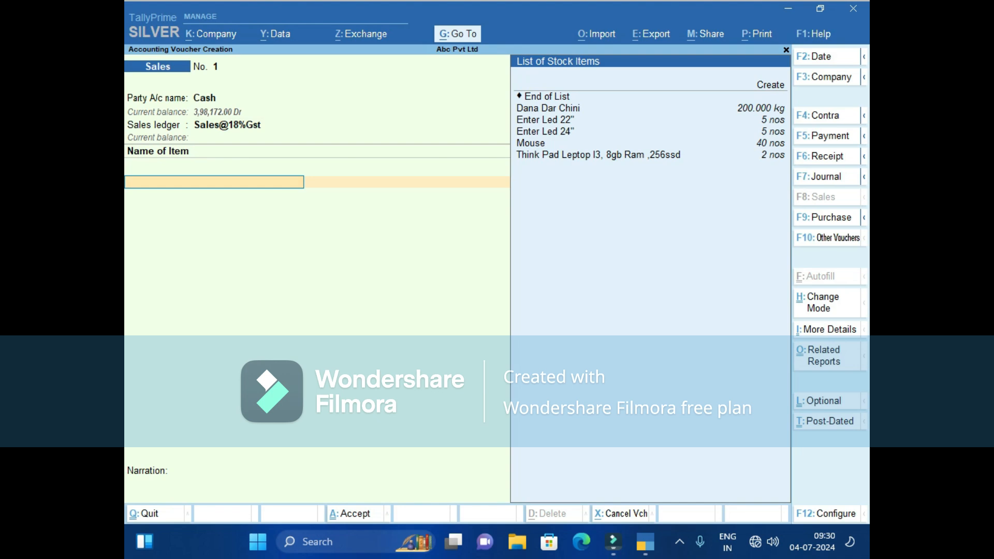
Add Dana Dar Chini at 8.500 kg and rate 45.00.
key(Down)
key(Down)
key(Down)
key(Up)
key(Down)
key(Up)
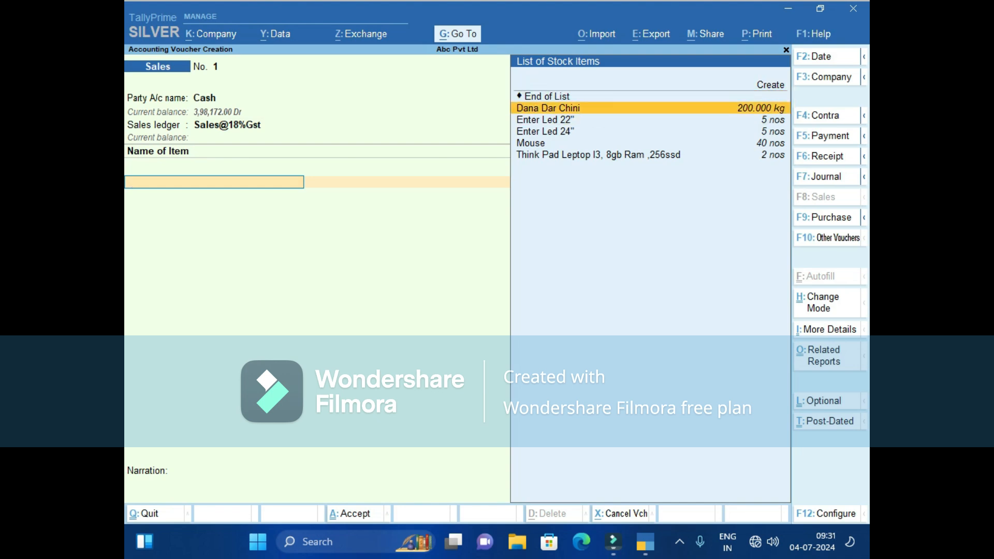
key(Return)
text(8.50)
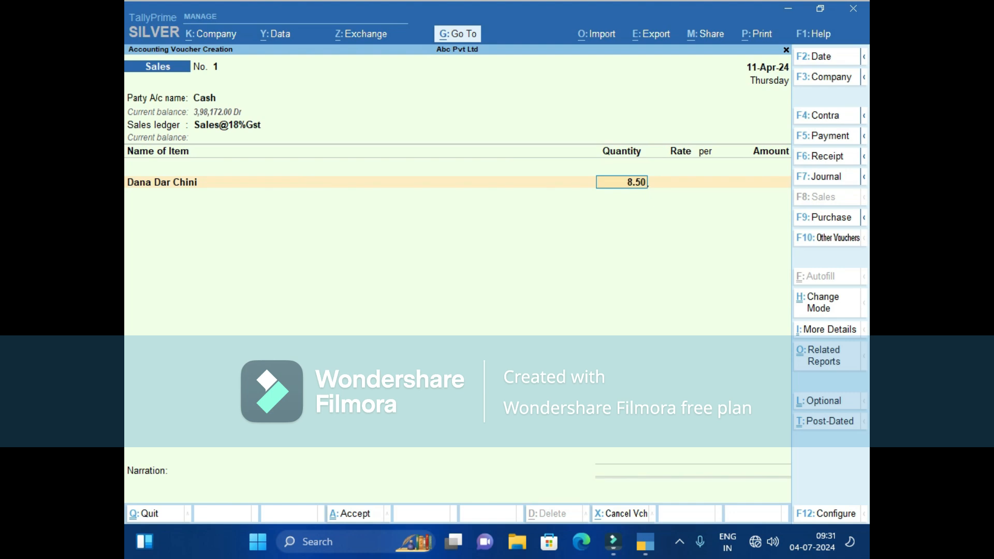
key(Return)
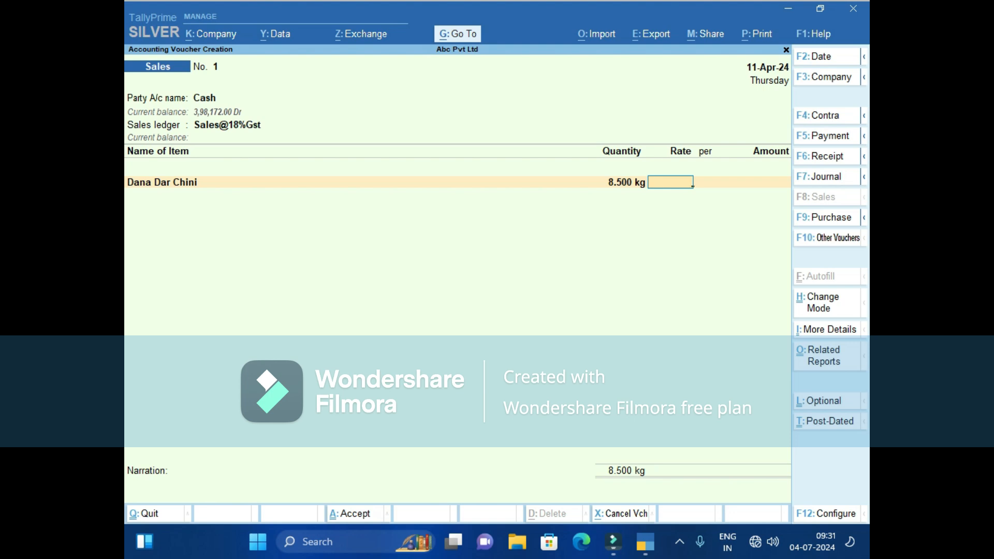
text(45)
key(Return)
key(Return)
key(Return)
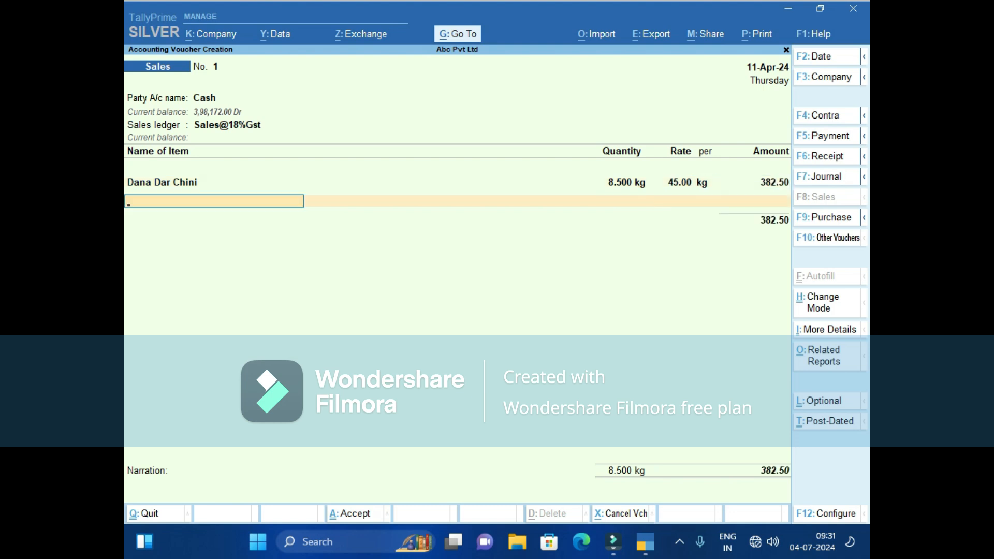
Add Enter Led 24" at 1 nos and rate 4,600.00.
text(E)
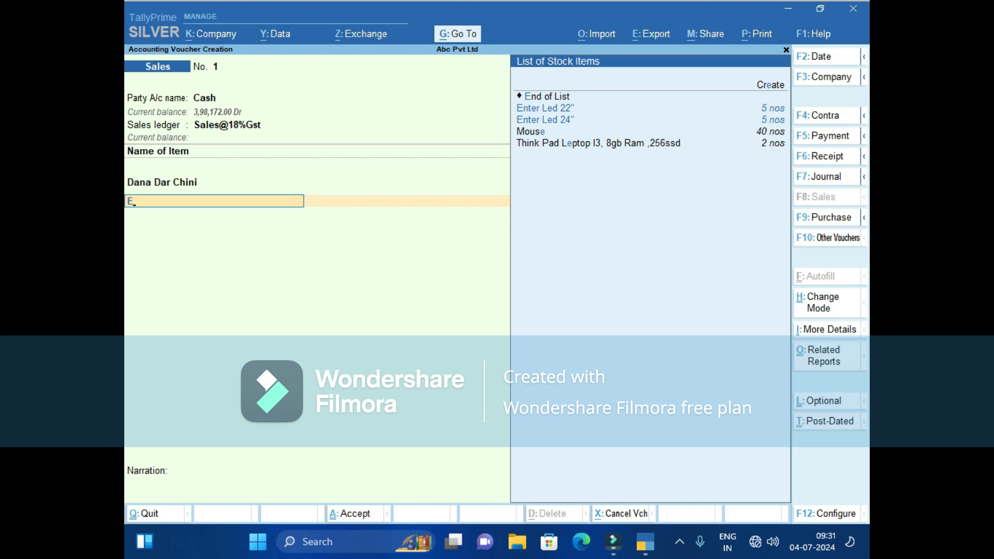
key(Down)
key(Return)
text(1)
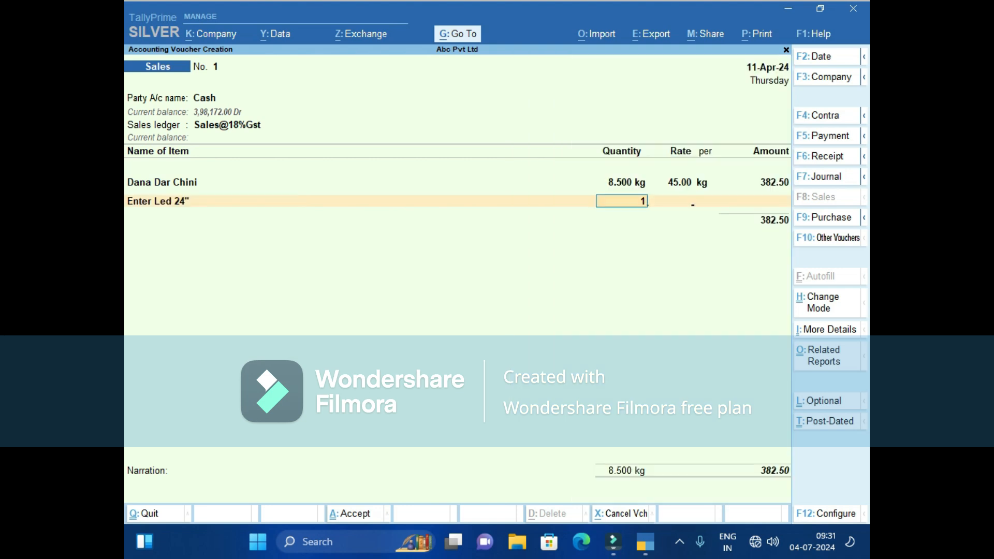
key(Return)
text(4,6)
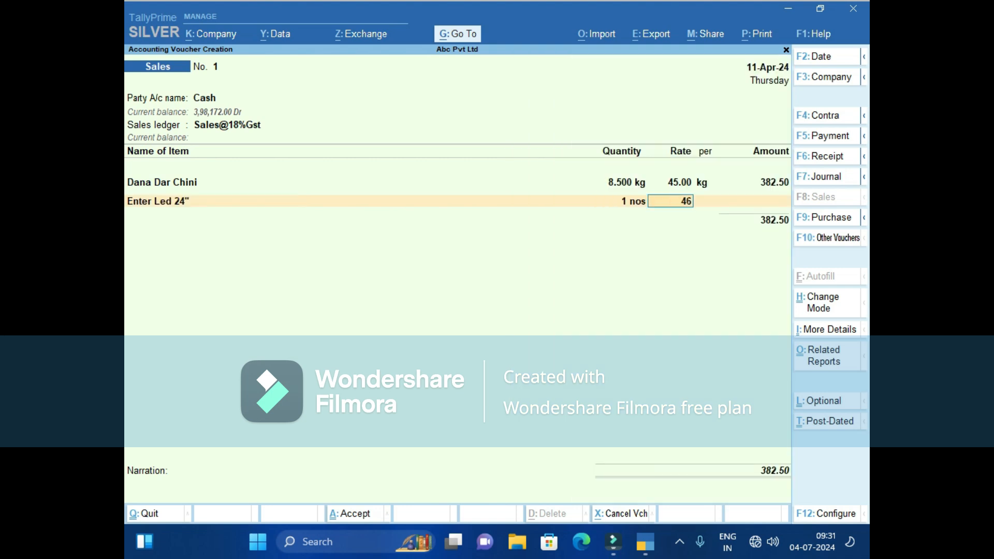
text(00)
key(Return)
key(Return)
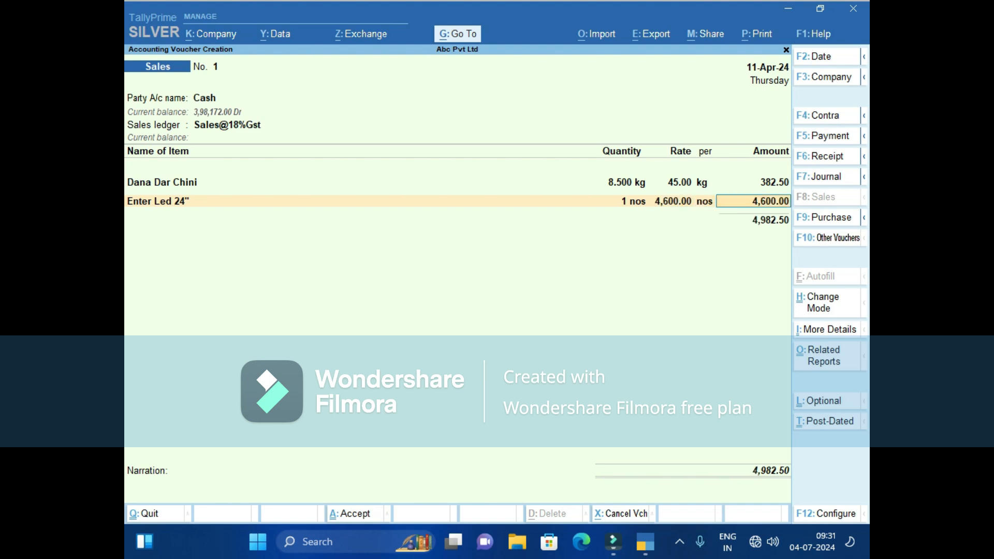
key(Return)
key(Return)
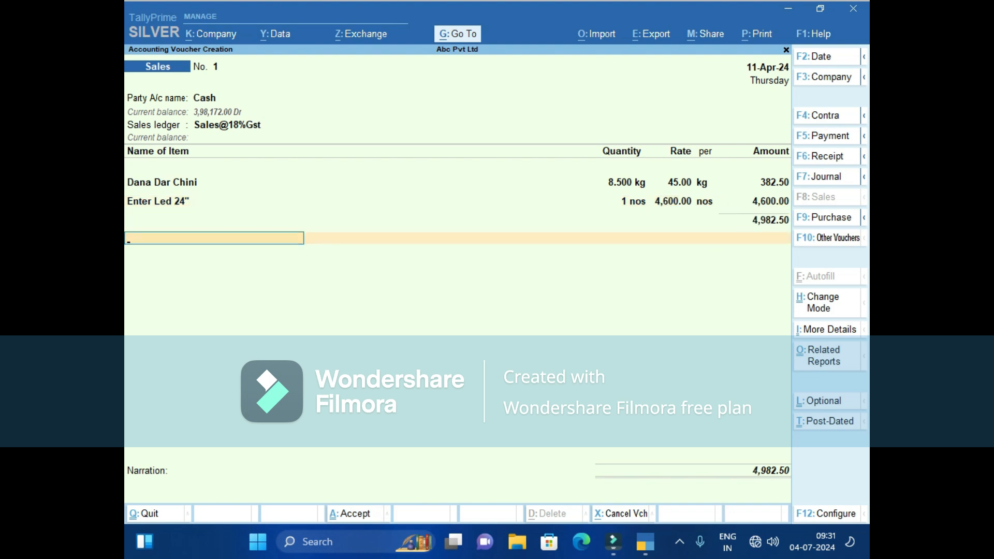
Add Sgst and Cgst tax lines of 448.43 each.
text(sg)
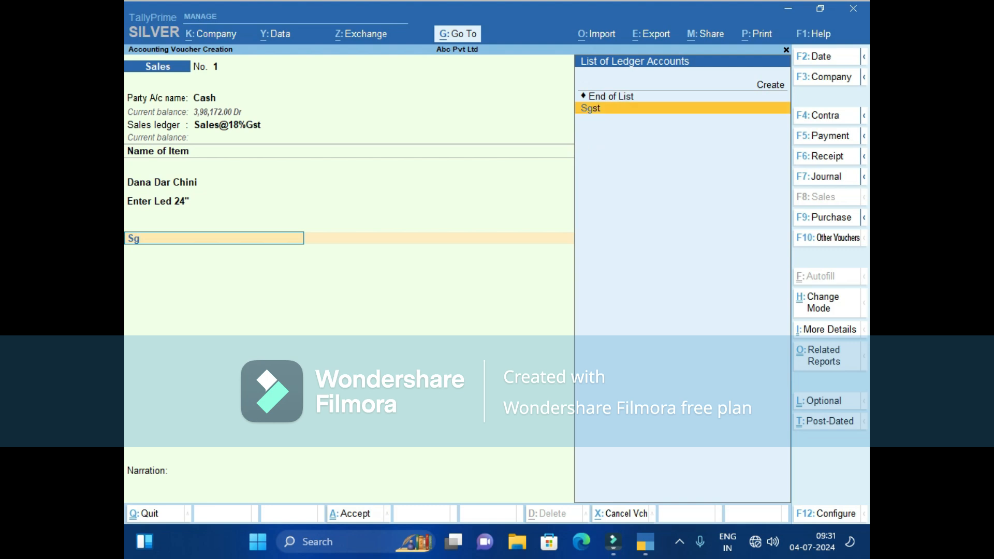
key(Return)
key(Return)
text(c)
key(Return)
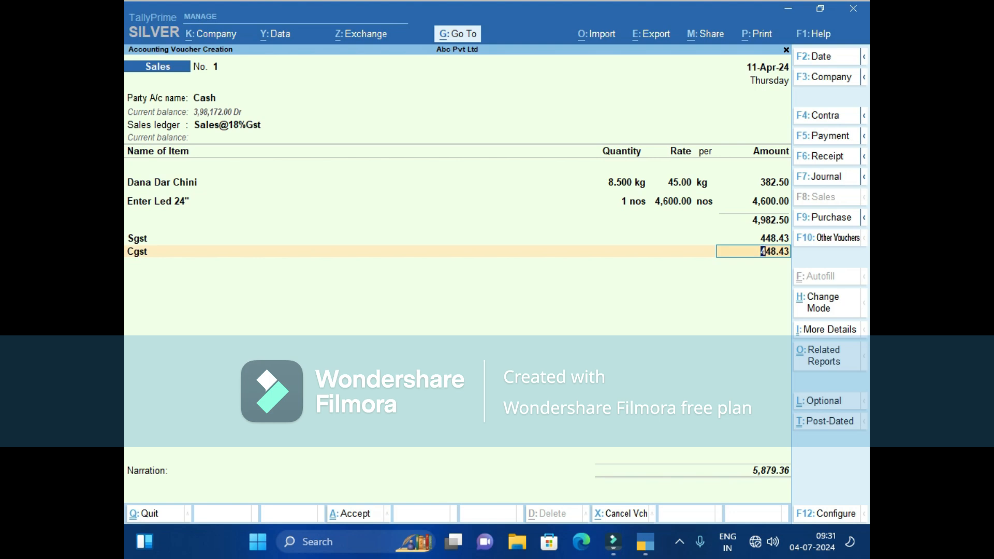
key(Return)
Add a Round Off of -9.36 for a 5,870.00 total and save the voucher.
text(Round Off)
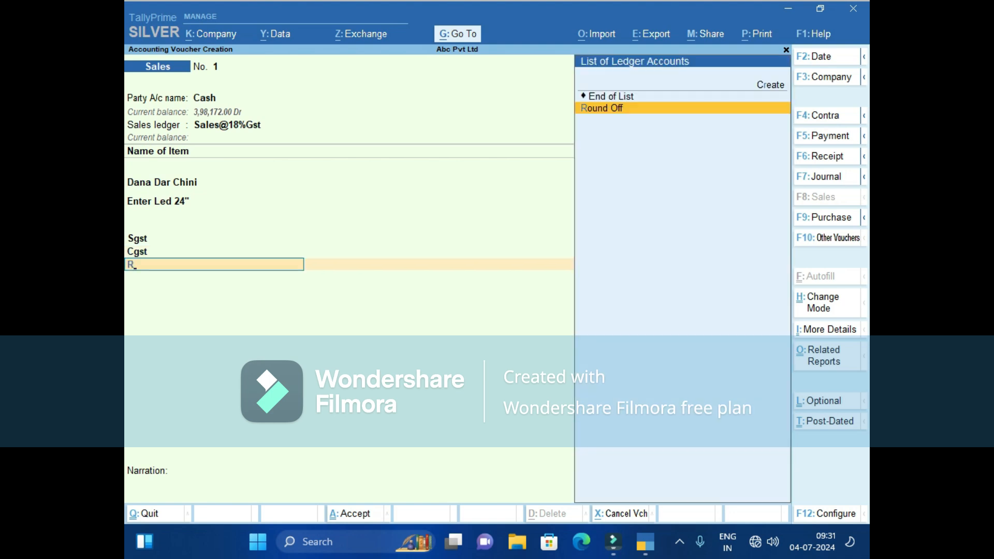
key(Return)
text(-9.36)
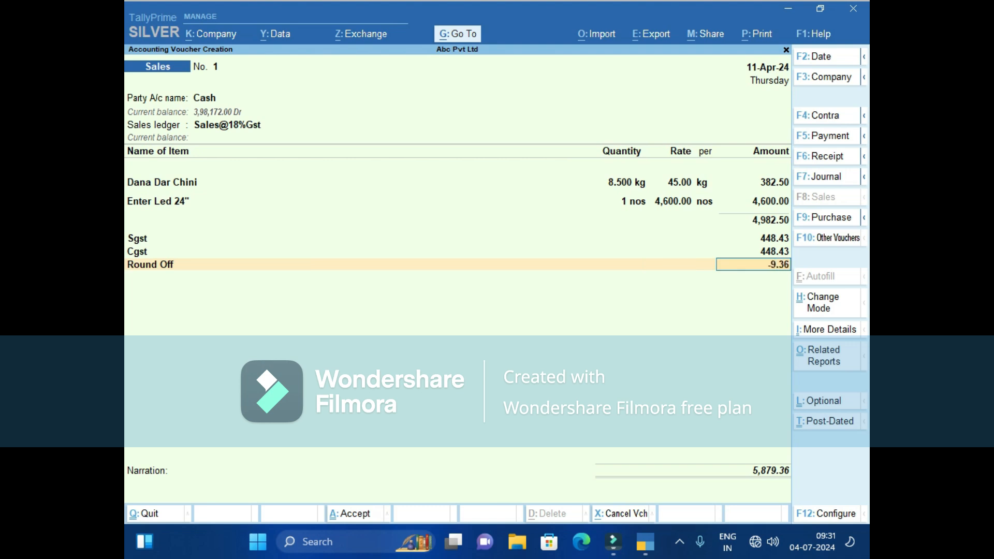
key(Return)
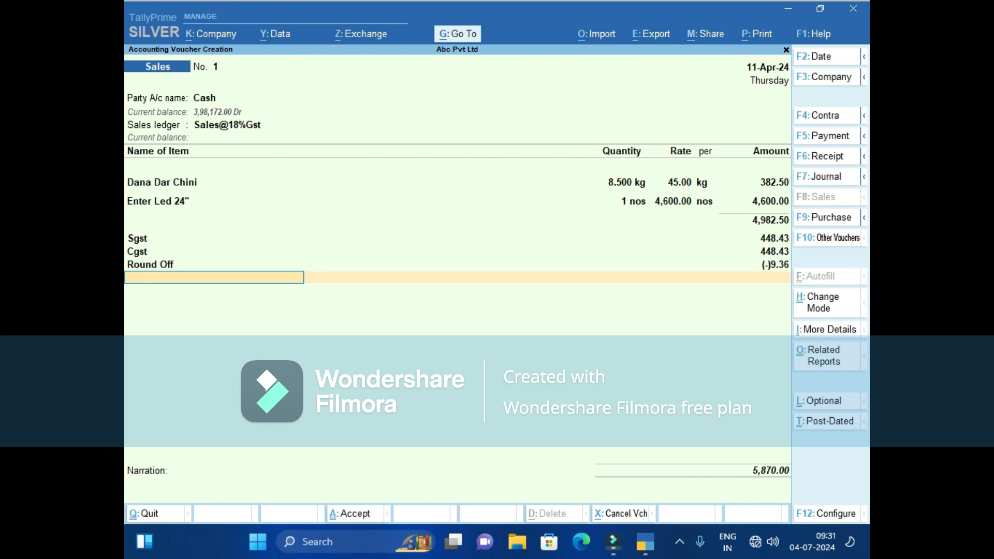
key(Return)
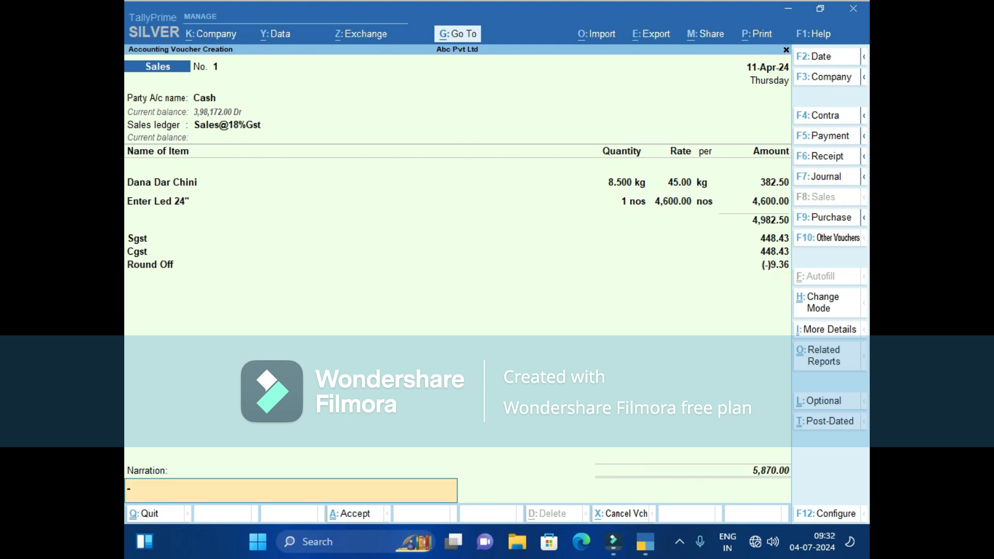
key(Return)
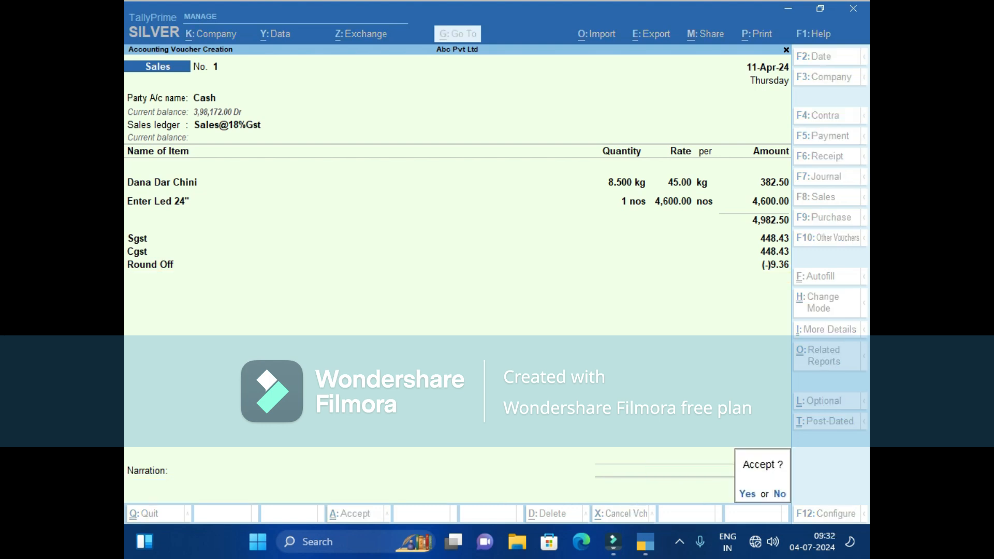
key(Return)
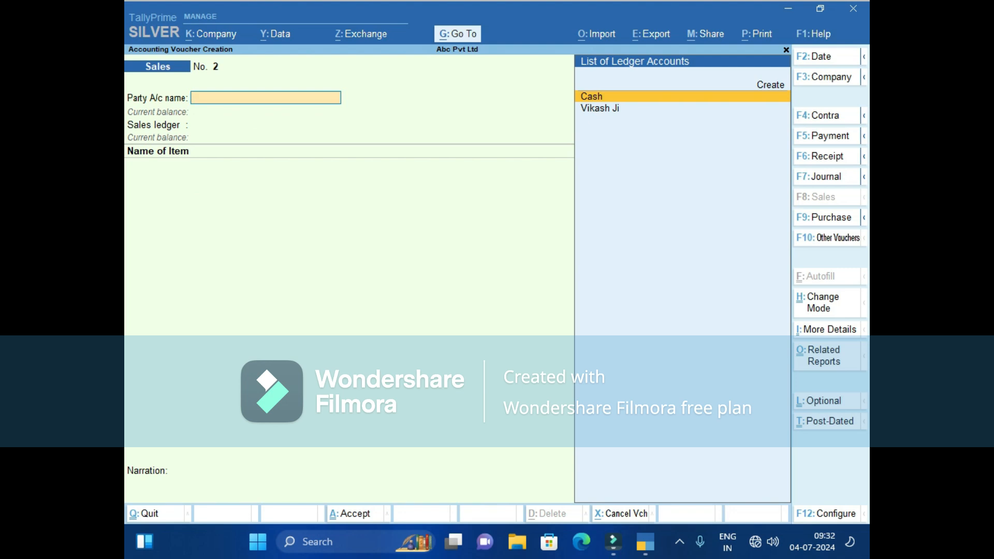
Export the current voucher in PDF format as Sales_2.pdf.
key(alt)
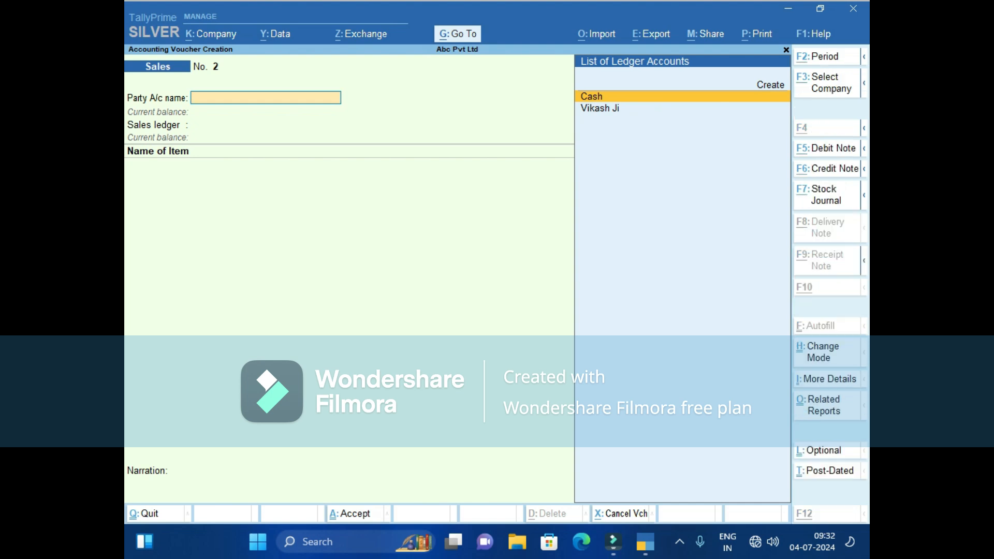
key(alt+e)
key(Return)
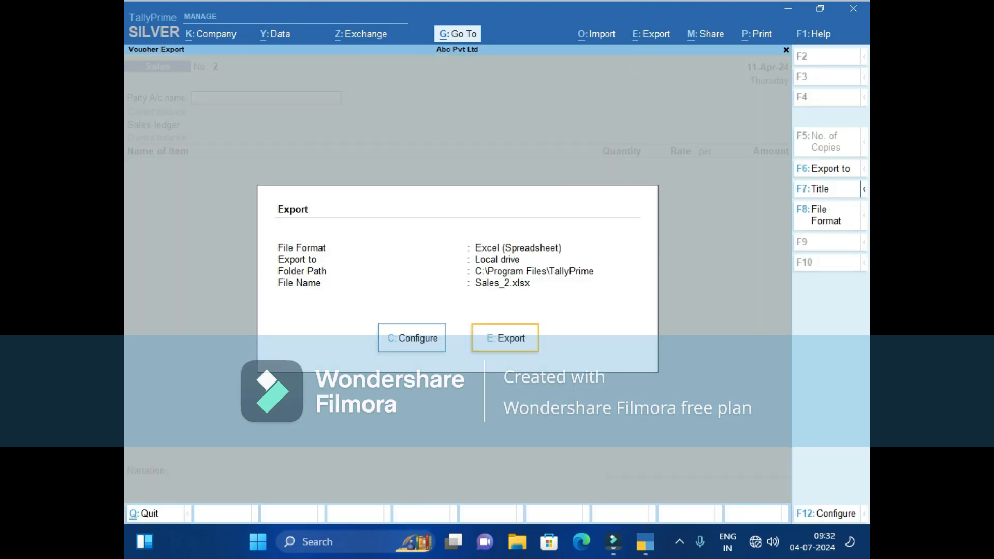
key(F8)
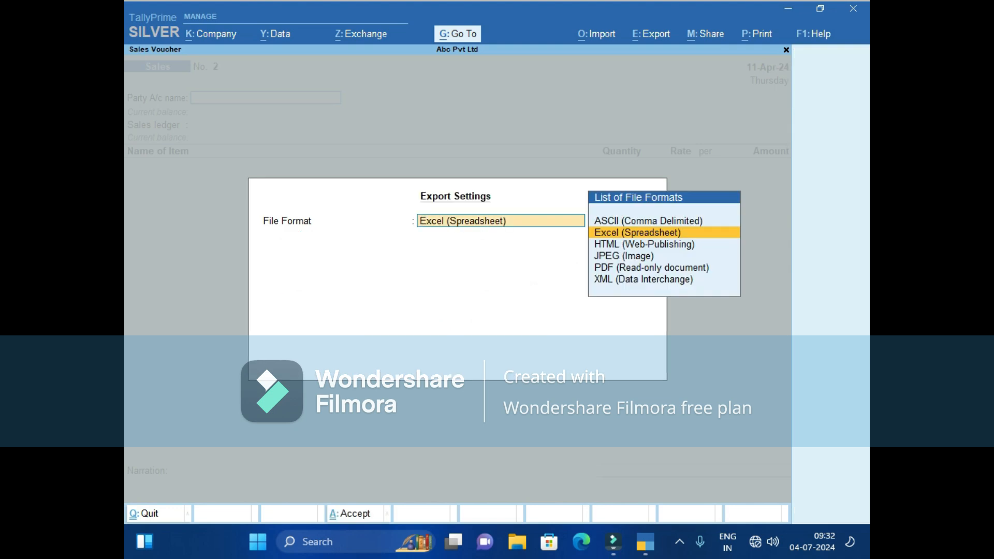
key(Down)
key(Down)
key(Down)
key(Return)
key(Return)
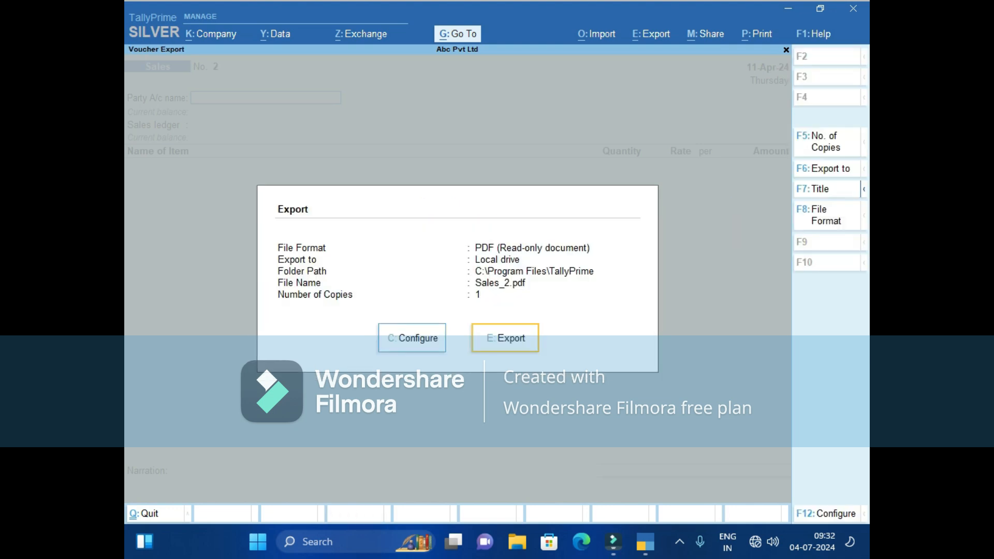
key(Return)
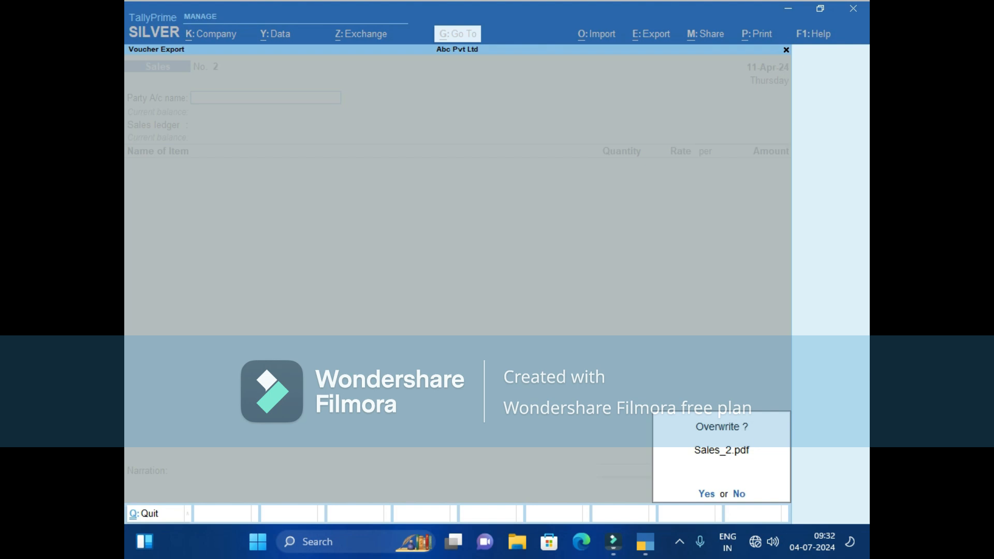
key(Return)
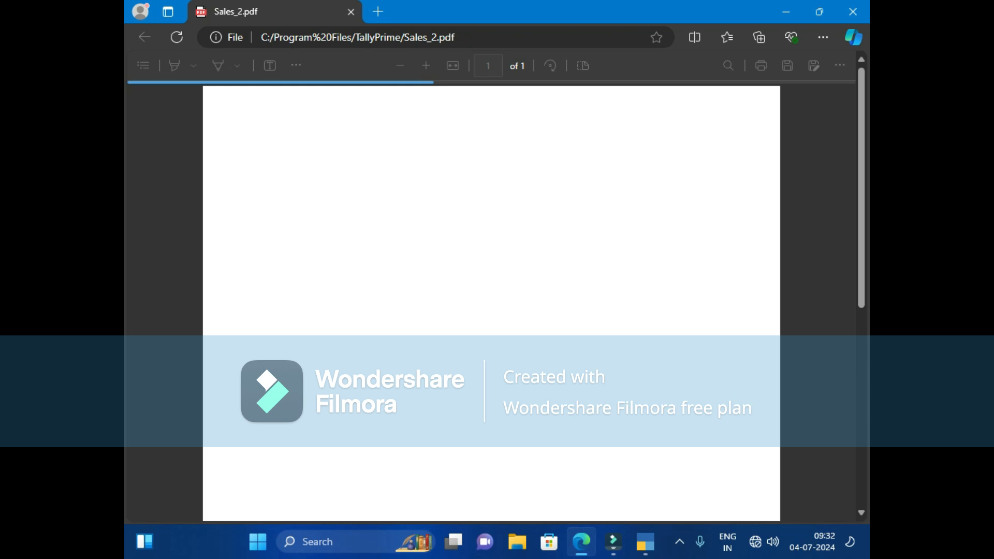
Scroll through the exported Sales_2.pdf invoice in Edge.
scroll(491, 304, down, 5)
scroll(491, 303, up, 5)
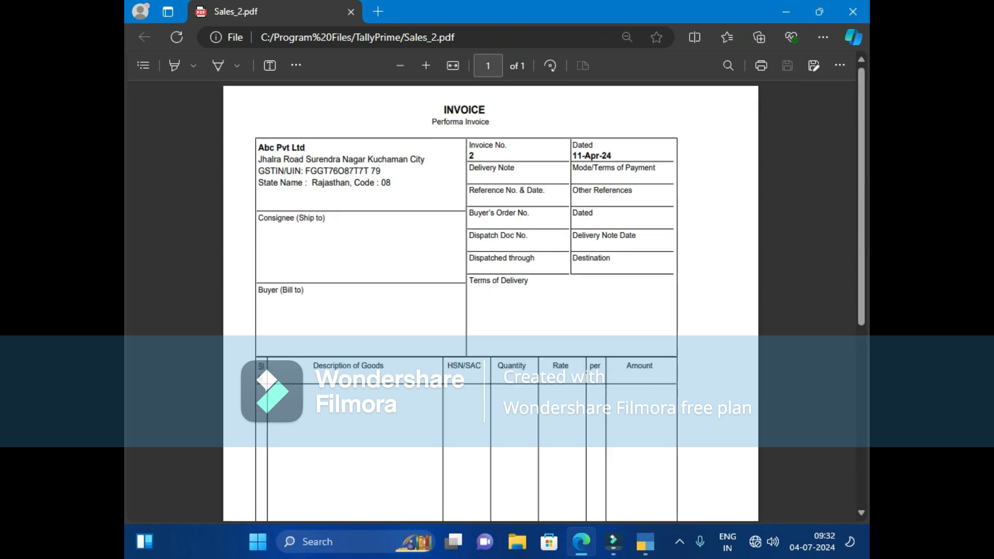
scroll(491, 304, down, 5)
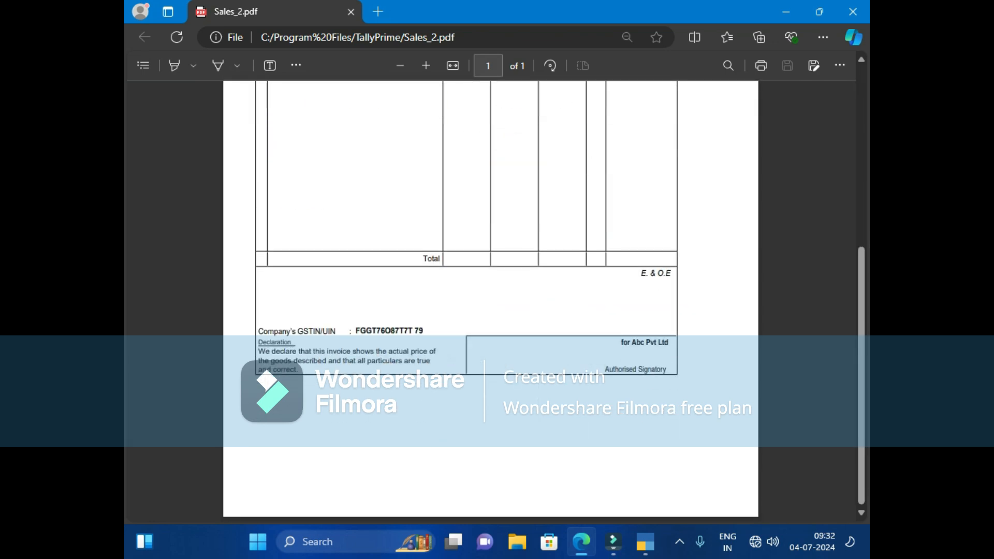
scroll(491, 303, up, 5)
scroll(491, 303, down, 5)
scroll(491, 303, up, 5)
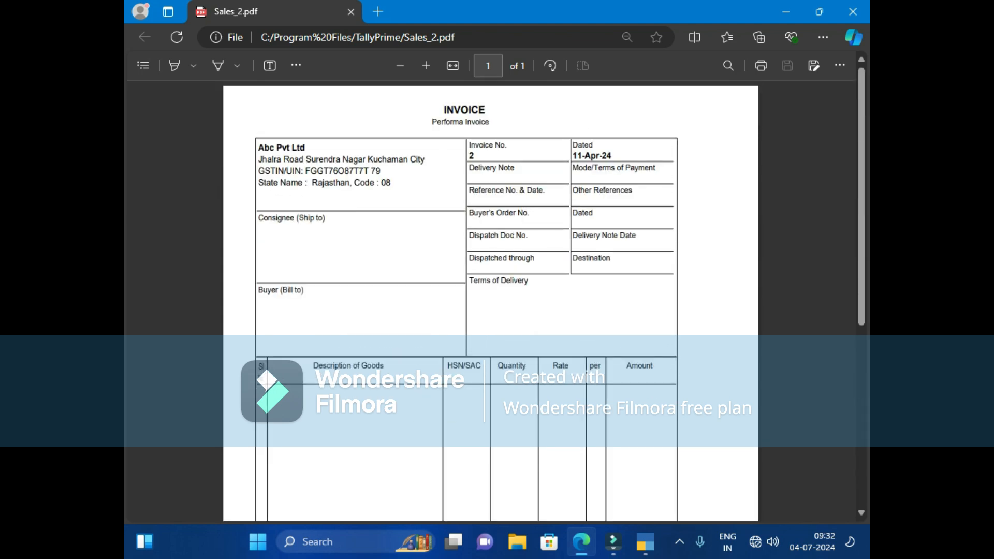
scroll(490, 300, down, 5)
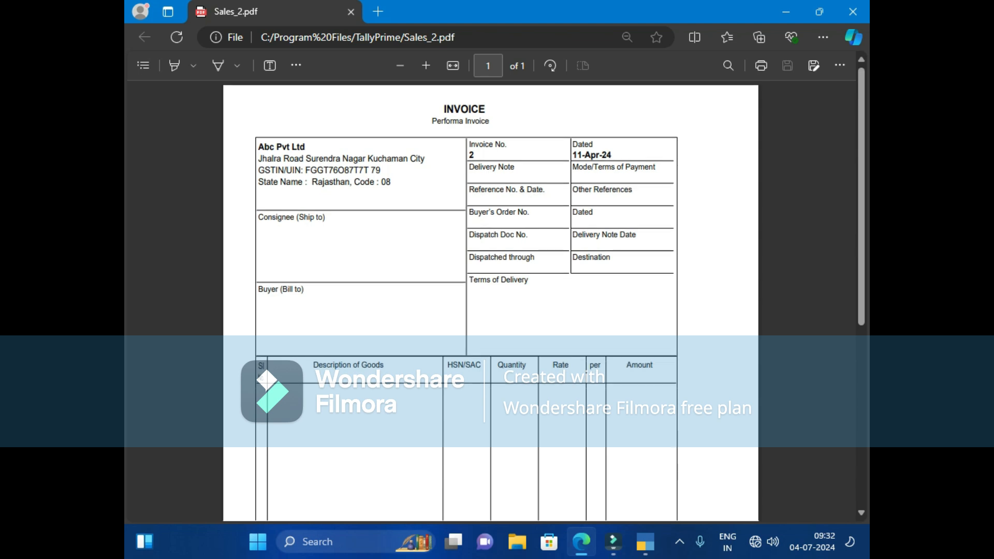
scroll(491, 301, up, 5)
scroll(491, 300, down, 7)
scroll(491, 301, up, 5)
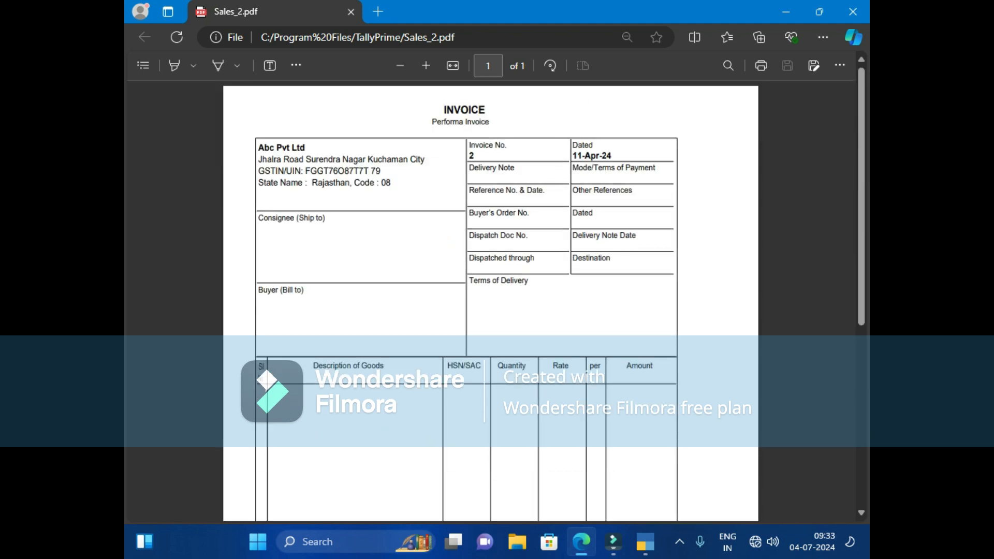
scroll(491, 300, down, 7)
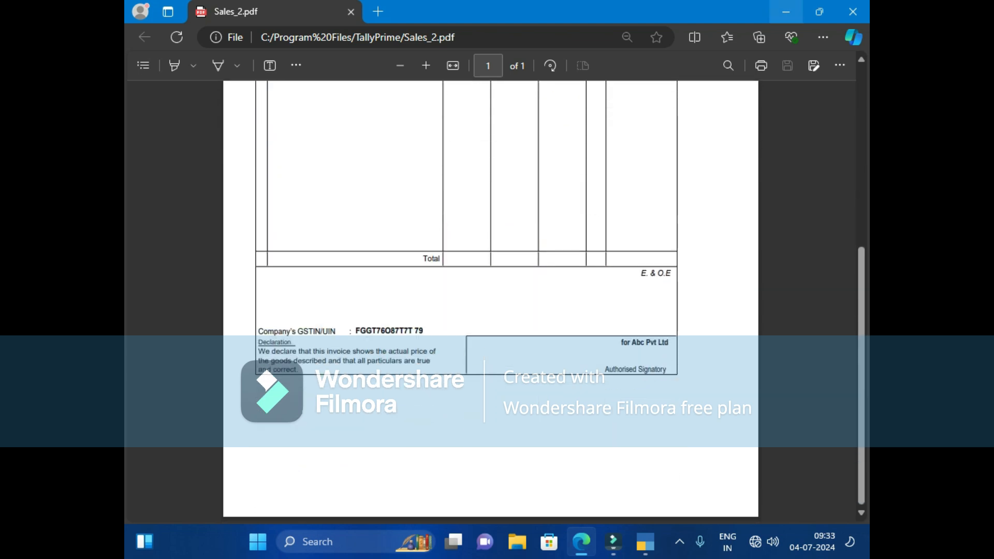
scroll(491, 301, up, 5)
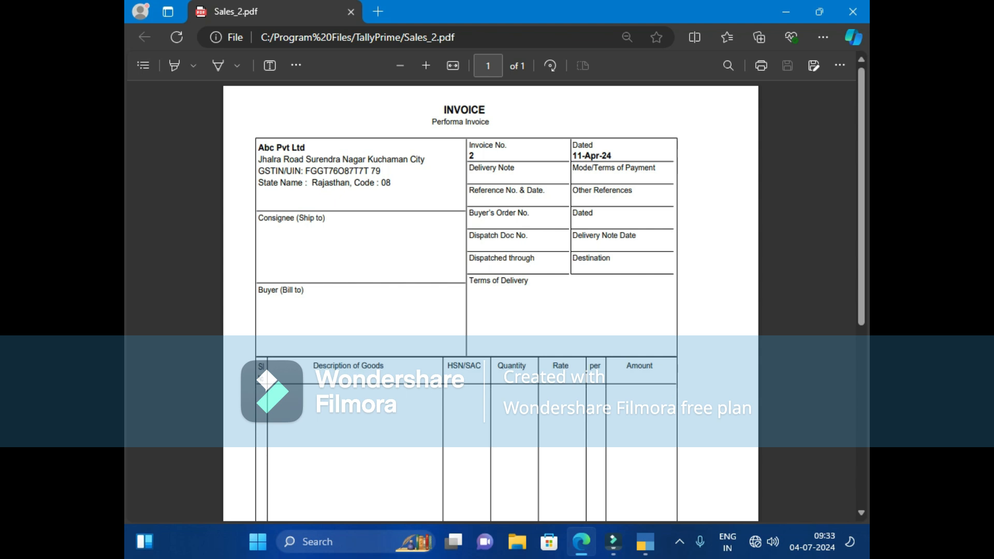
scroll(491, 301, down, 6)
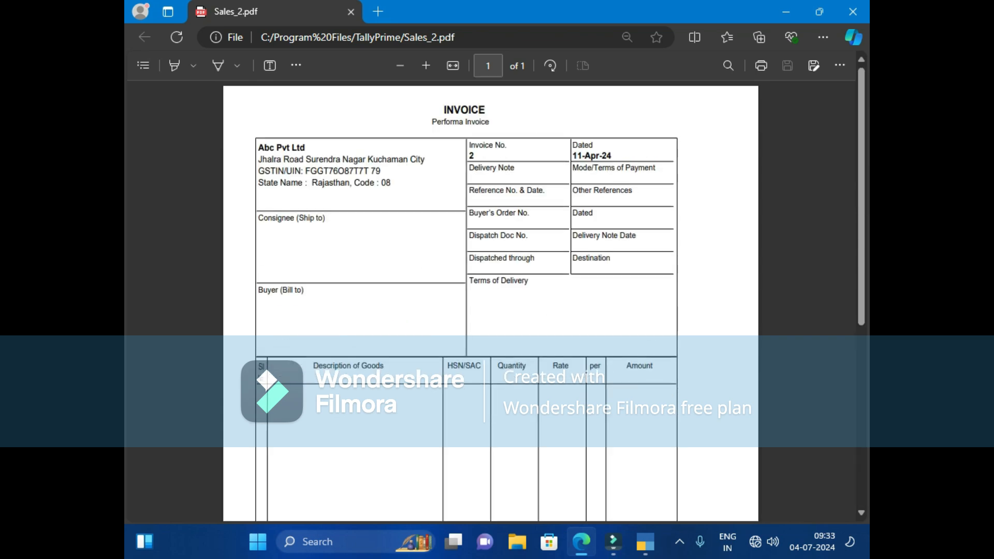
Reload the PDF, look it over again, and minimise Edge back to TallyPrime.
key(F5)
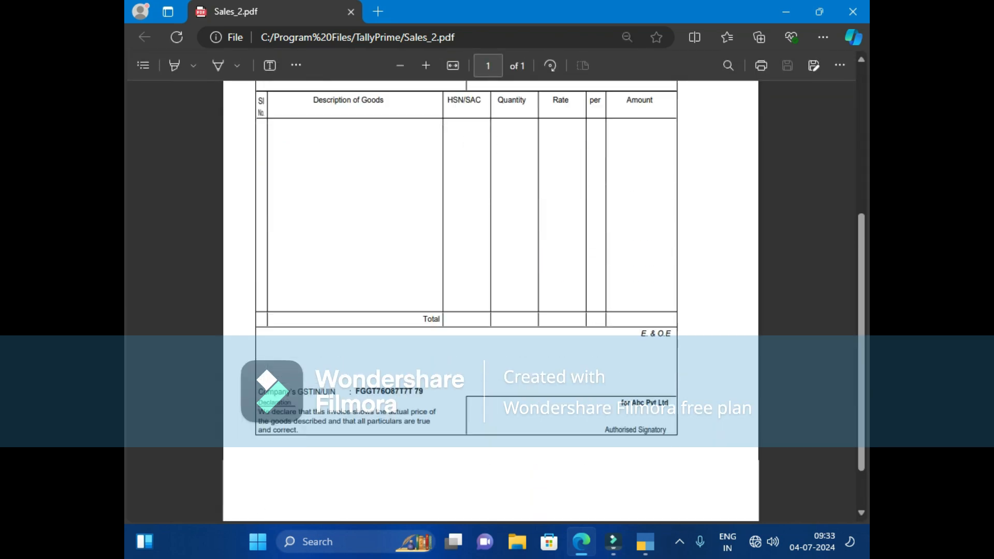
scroll(491, 301, down, 1)
scroll(491, 301, up, 6)
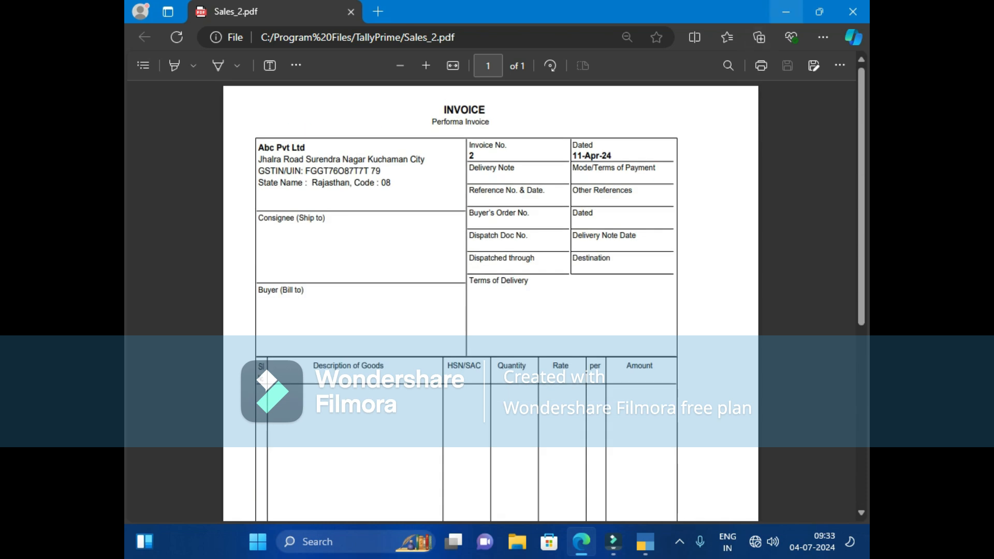
click(786, 12)
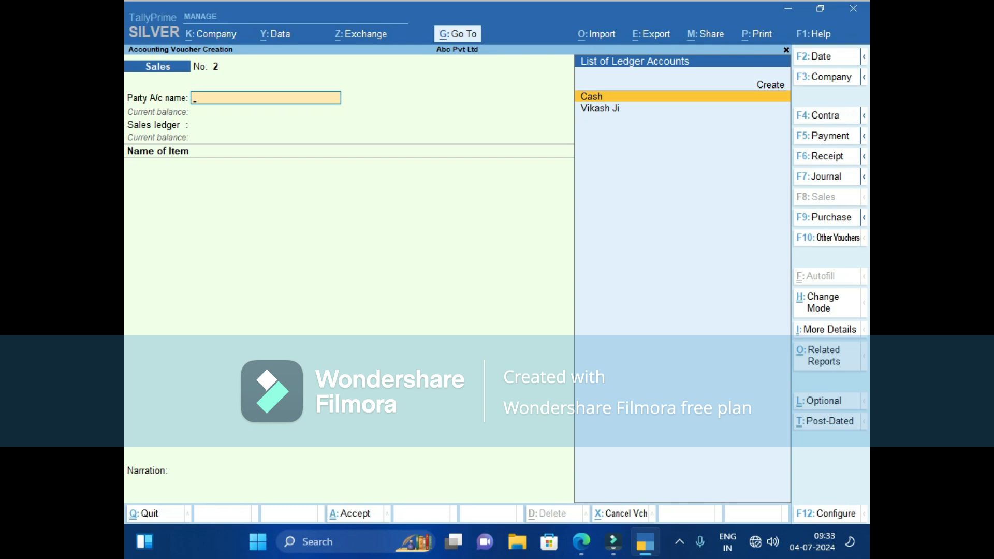